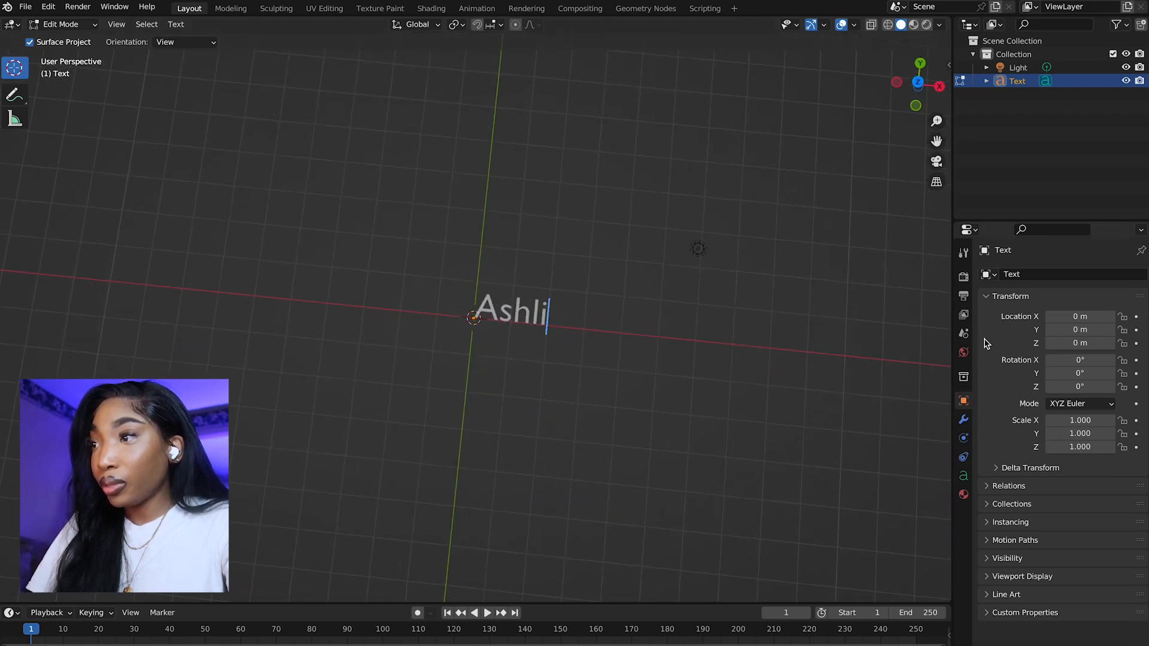
Stand the text upright by setting its X rotation to 90°
click(1076, 359)
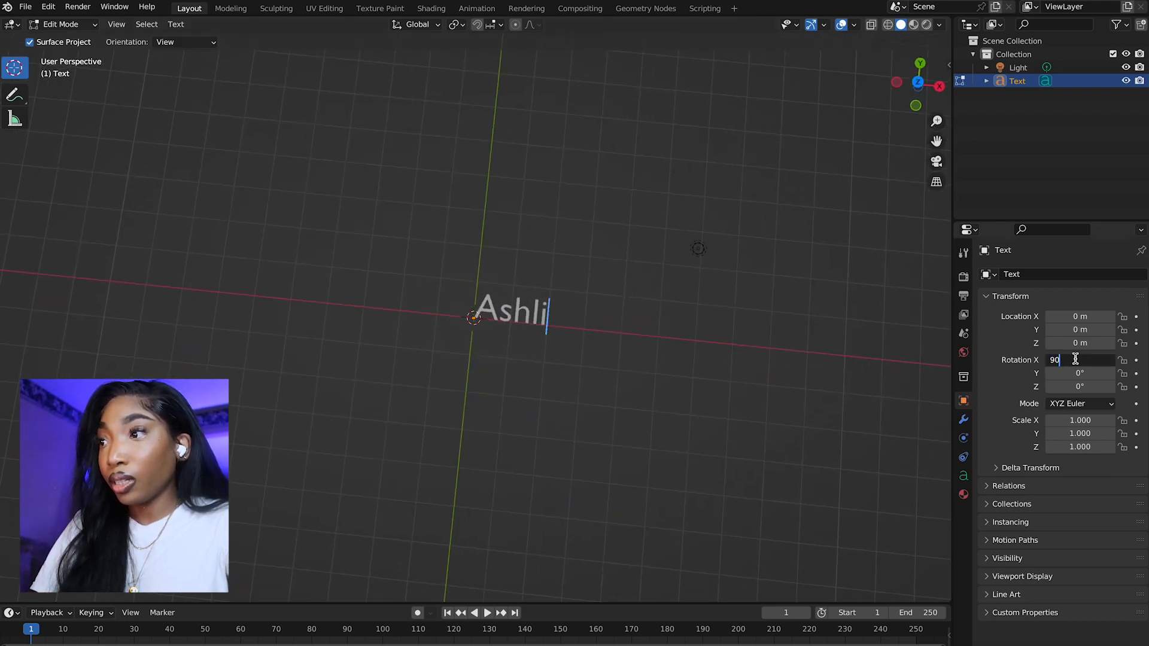
text(90)
key(Return)
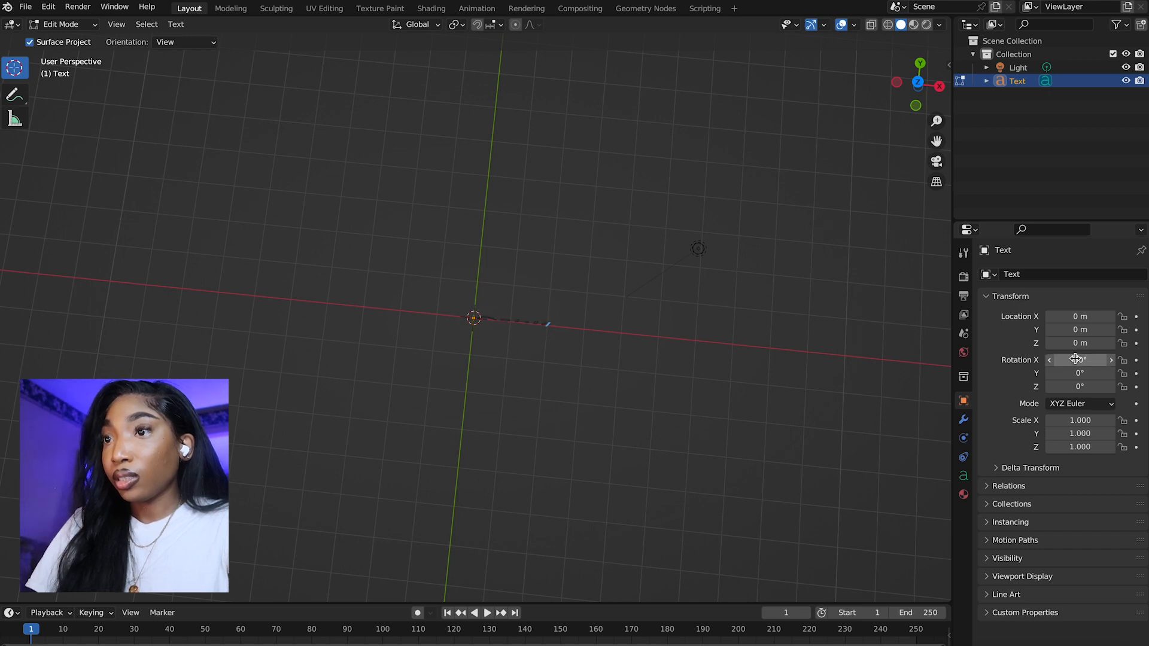
scroll(655, 389, down, 5)
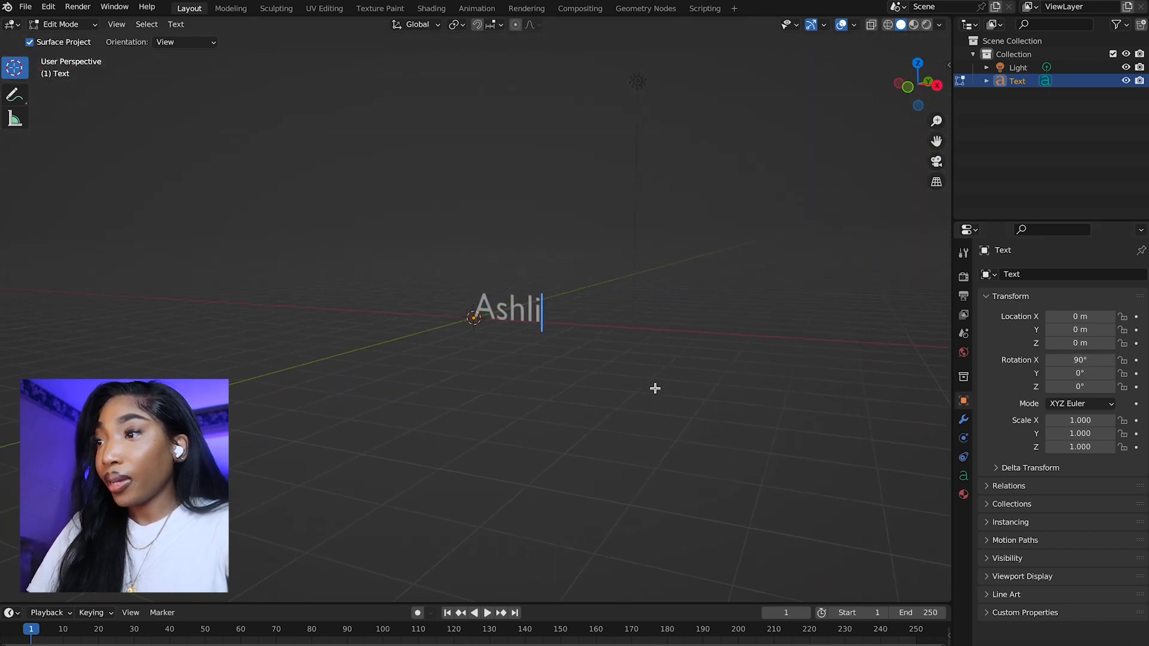
Change the text's regular font to Ashington Regular from the Fonts folder
click(964, 476)
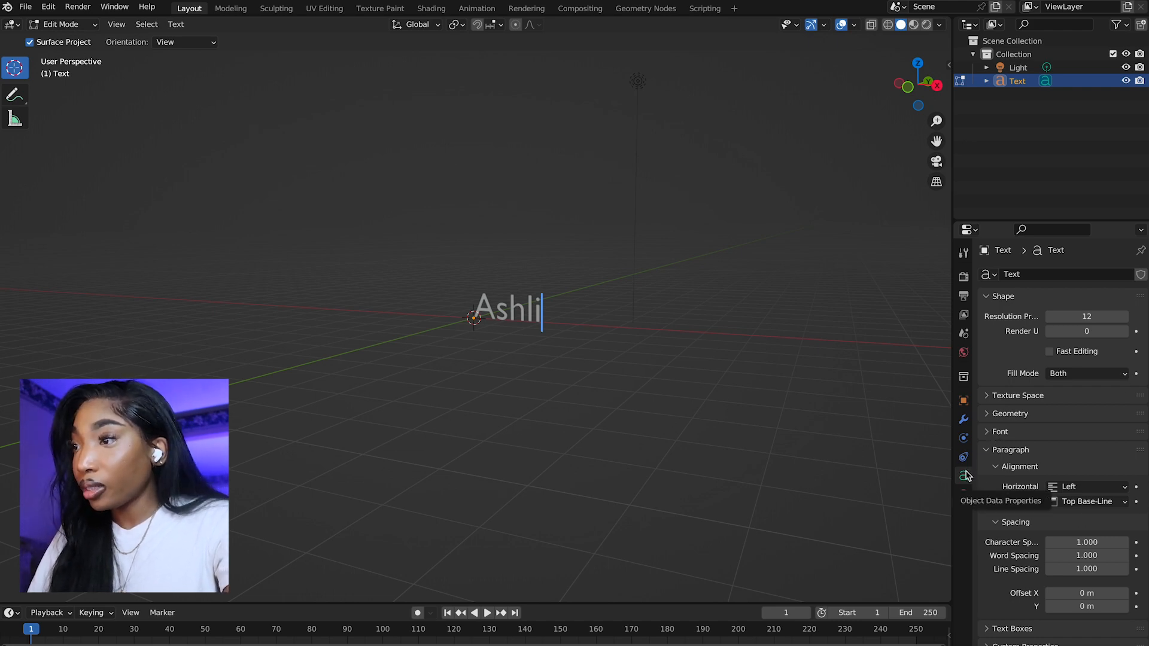
click(997, 433)
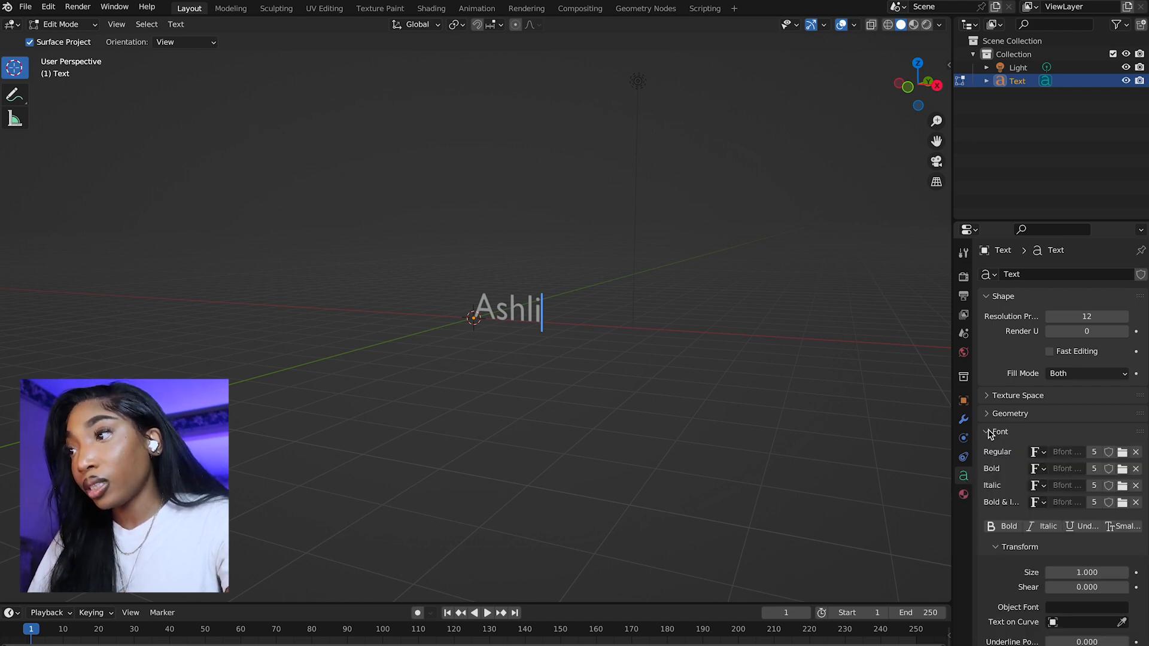
click(1119, 454)
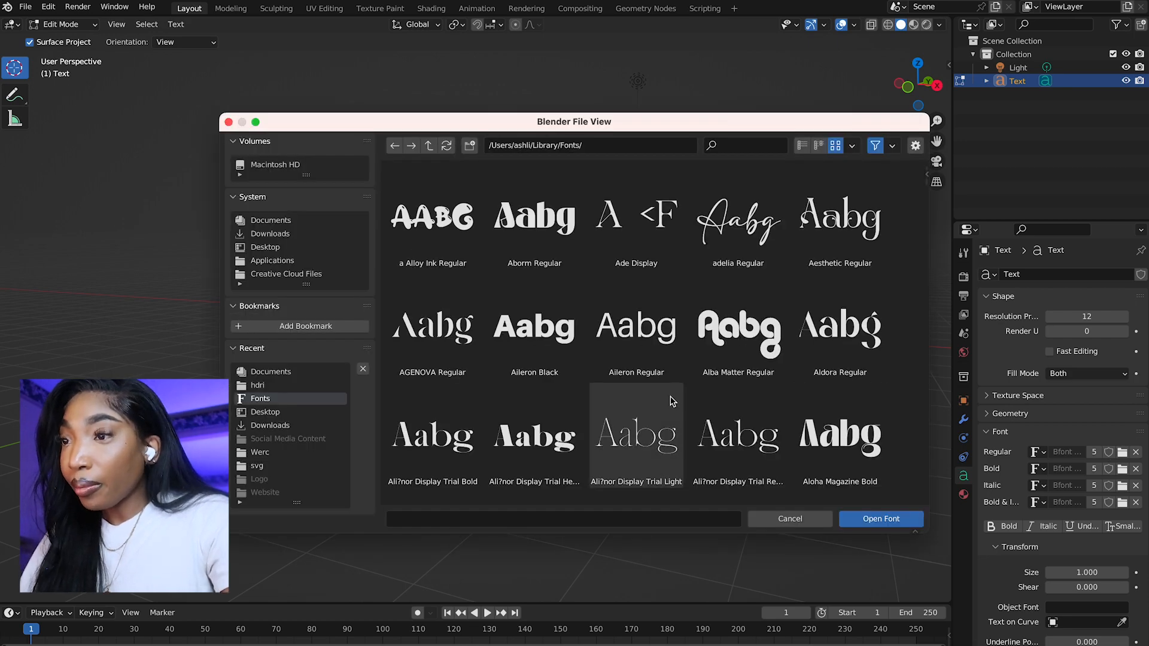
scroll(672, 401, down, 10)
scroll(672, 401, down, 2)
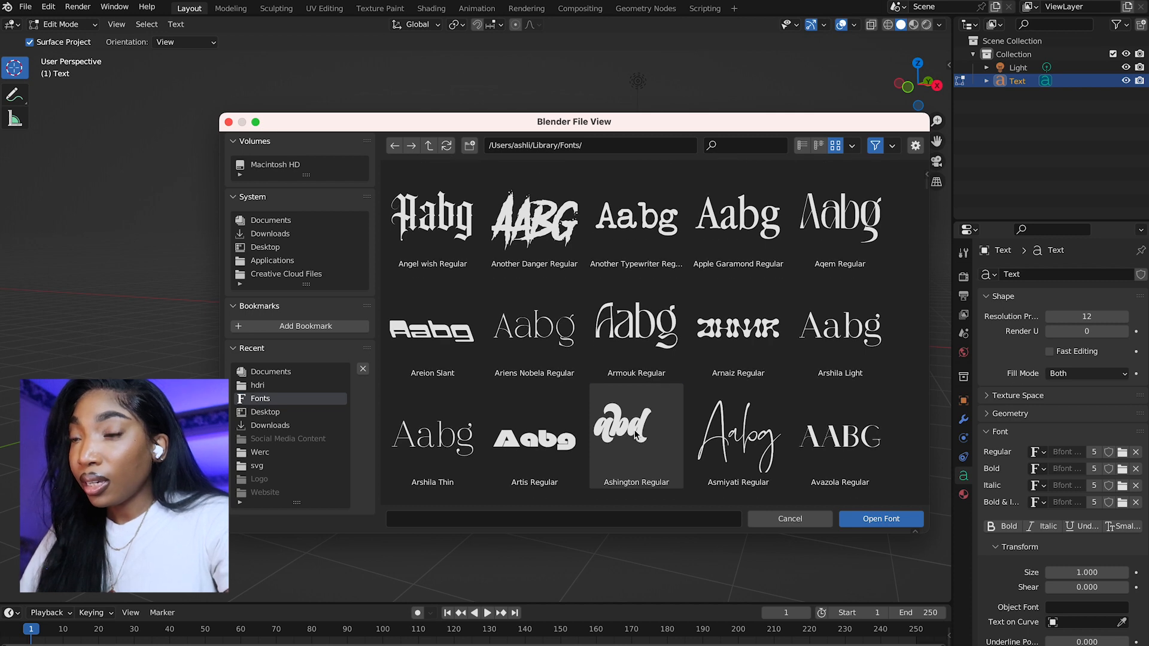
double_click(636, 437)
scroll(634, 430, left, 5)
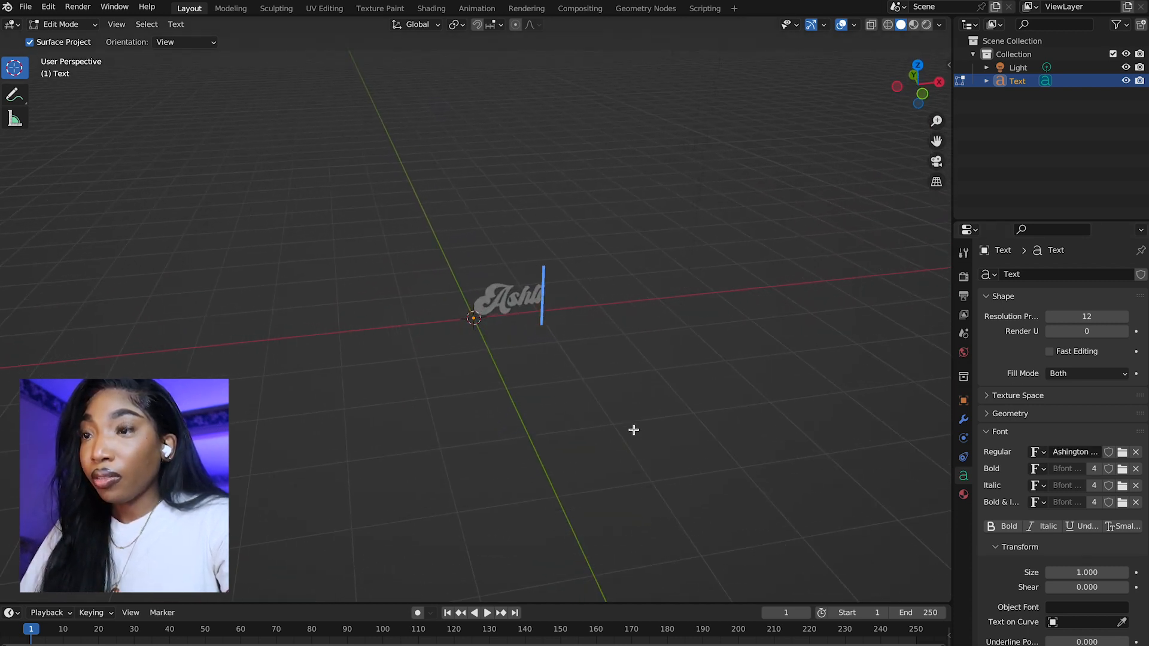
scroll(471, 393, left, 10)
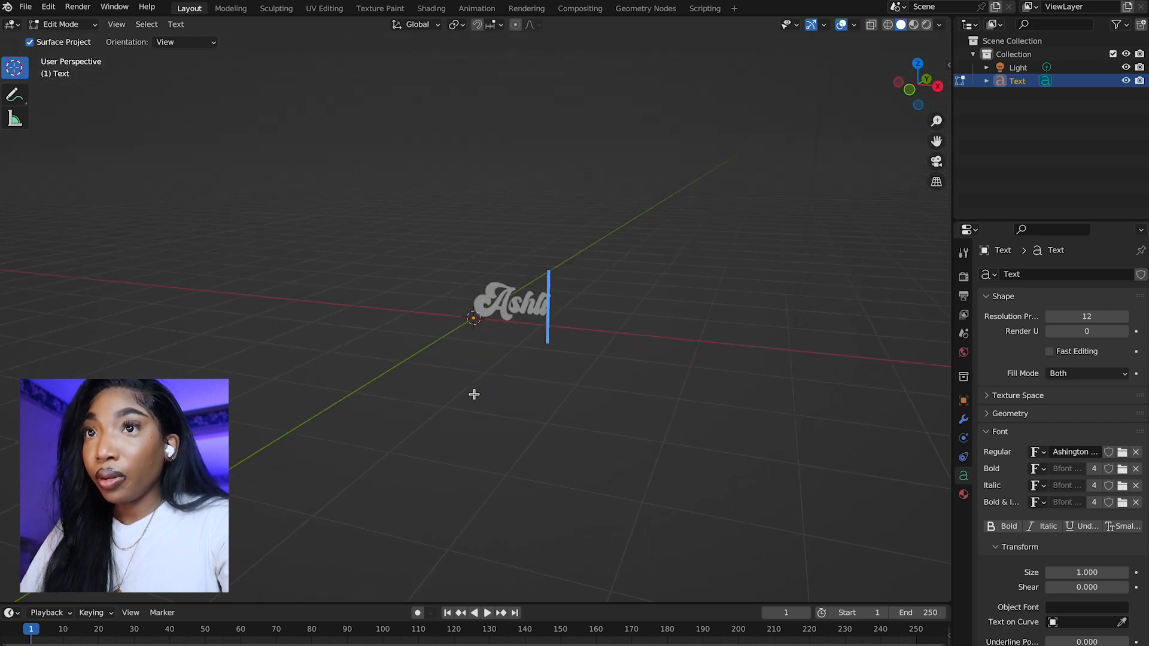
Switch the text object from Edit Mode to Object Mode
click(93, 25)
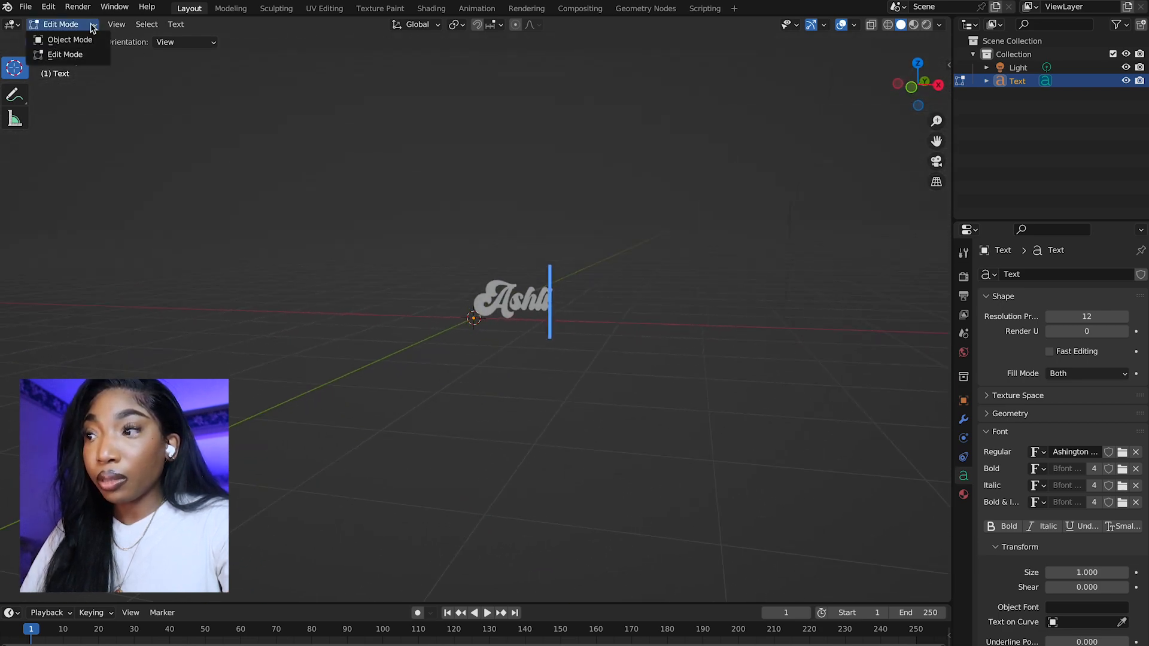
click(66, 40)
scroll(503, 259, left, 10)
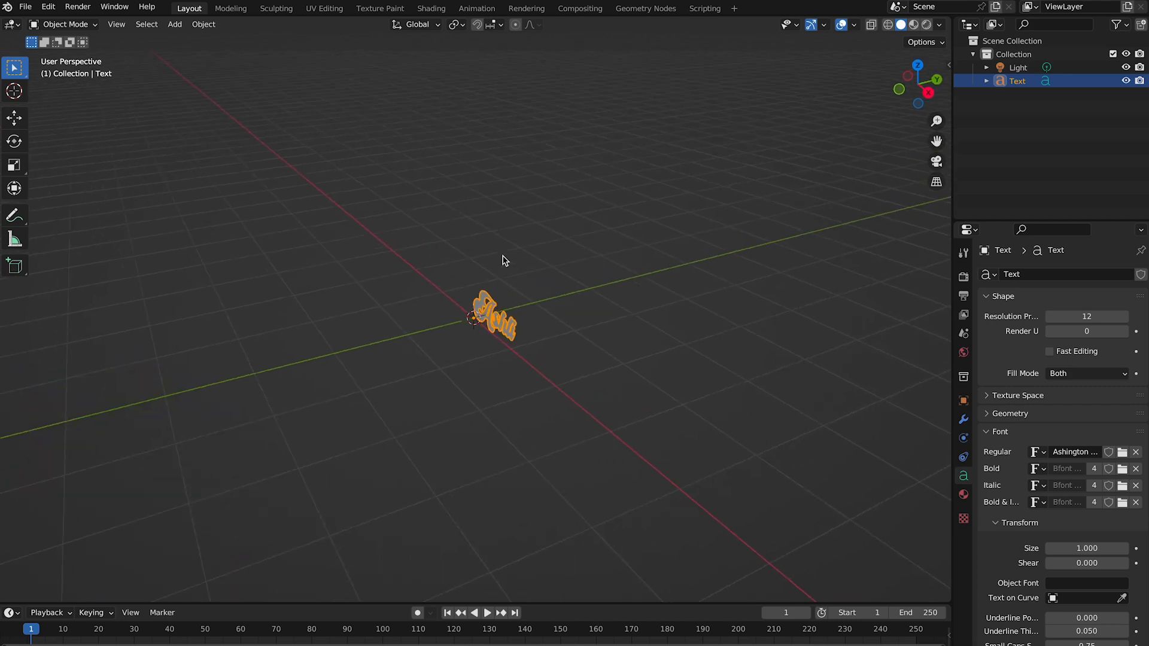
right_click(503, 259)
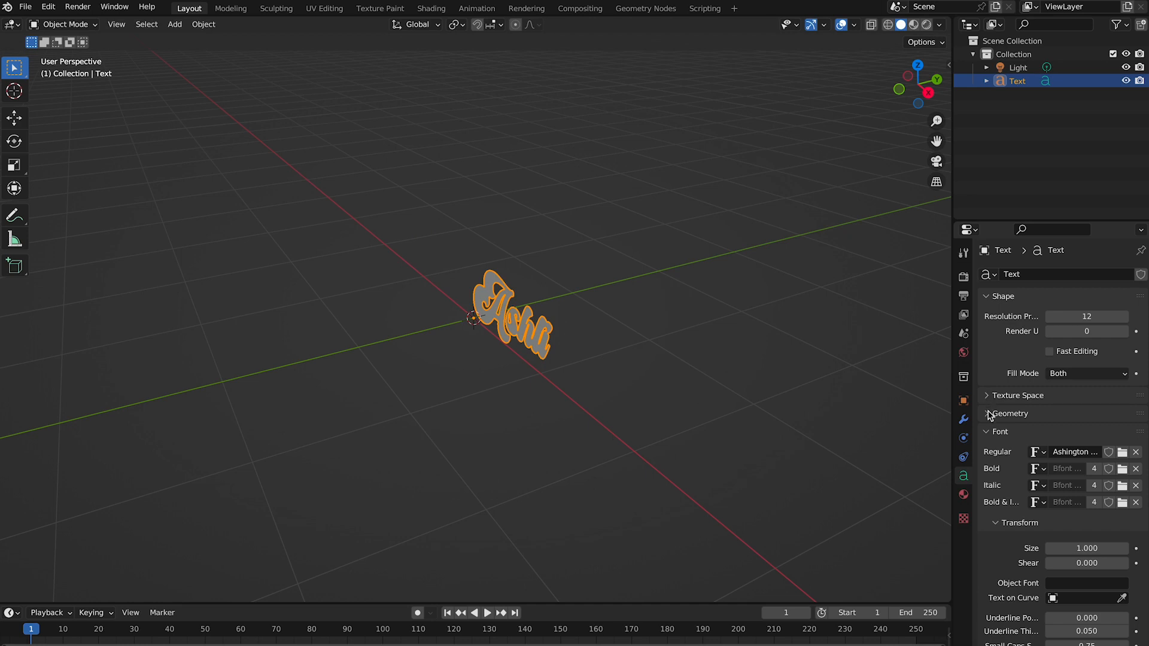
Give the text an extrusion of 0.06 m and a bevel depth of 0.02 m
click(1084, 448)
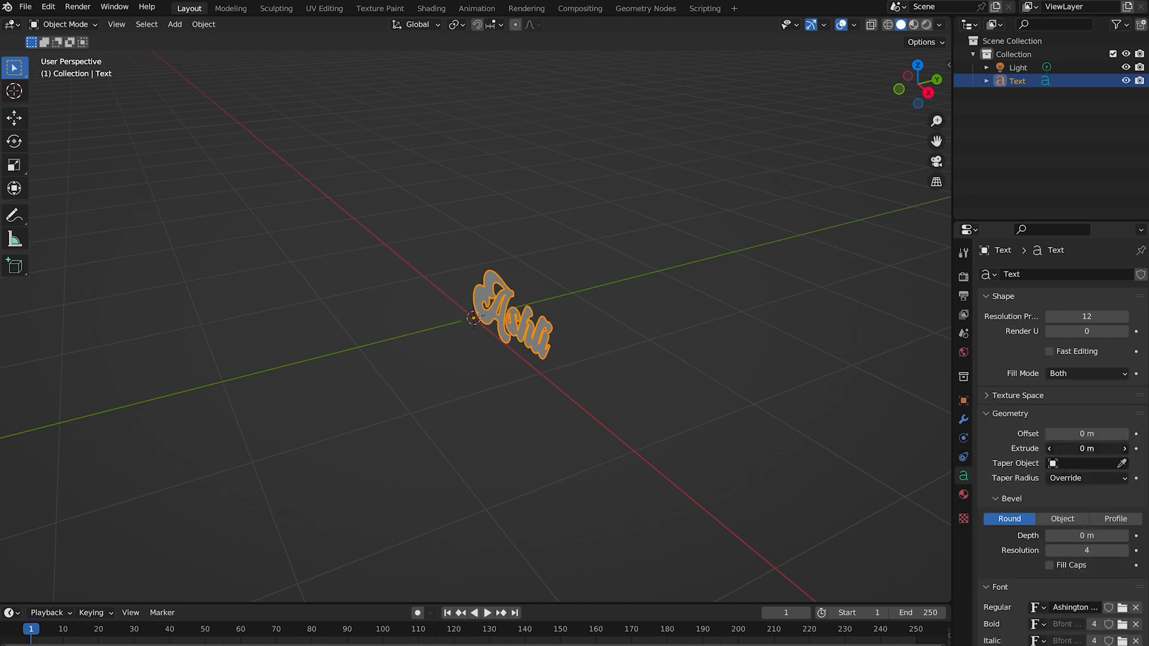
click(1056, 447)
text(.06)
key(Return)
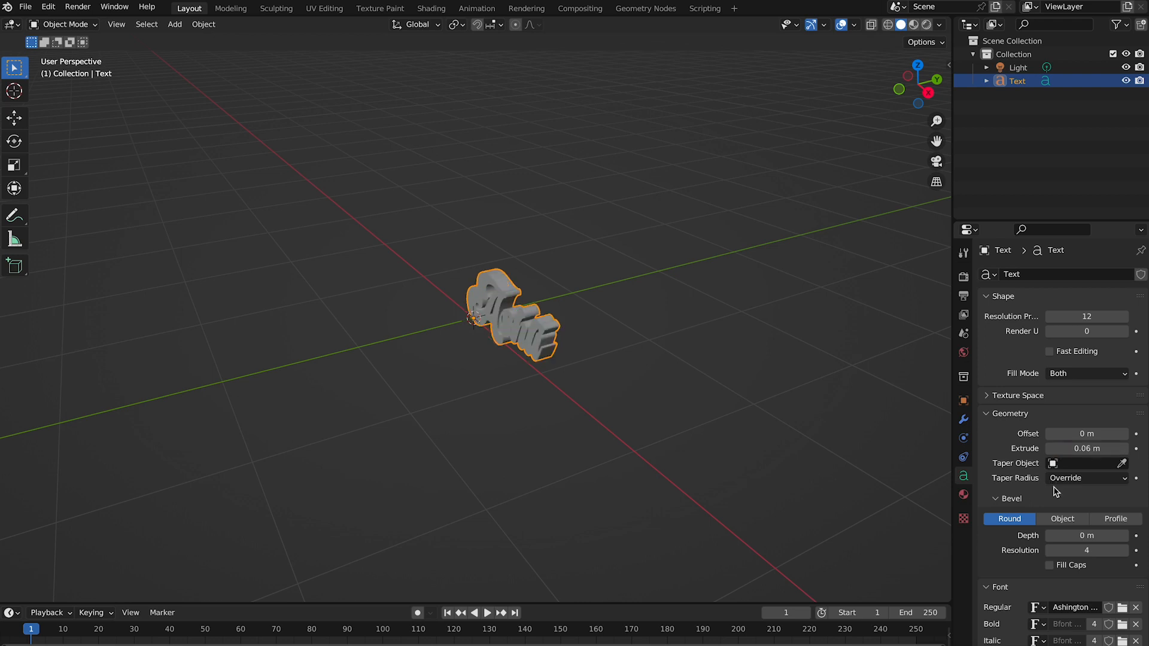
middle_drag(868, 431, 690, 375)
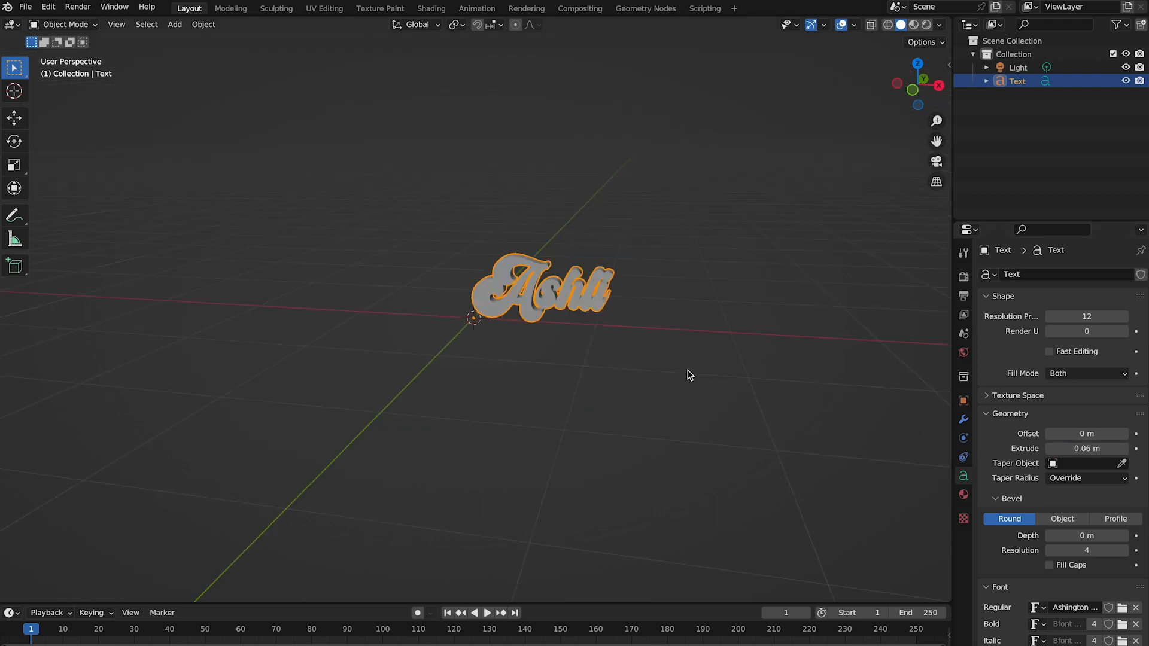
click(1085, 536)
click(1053, 535)
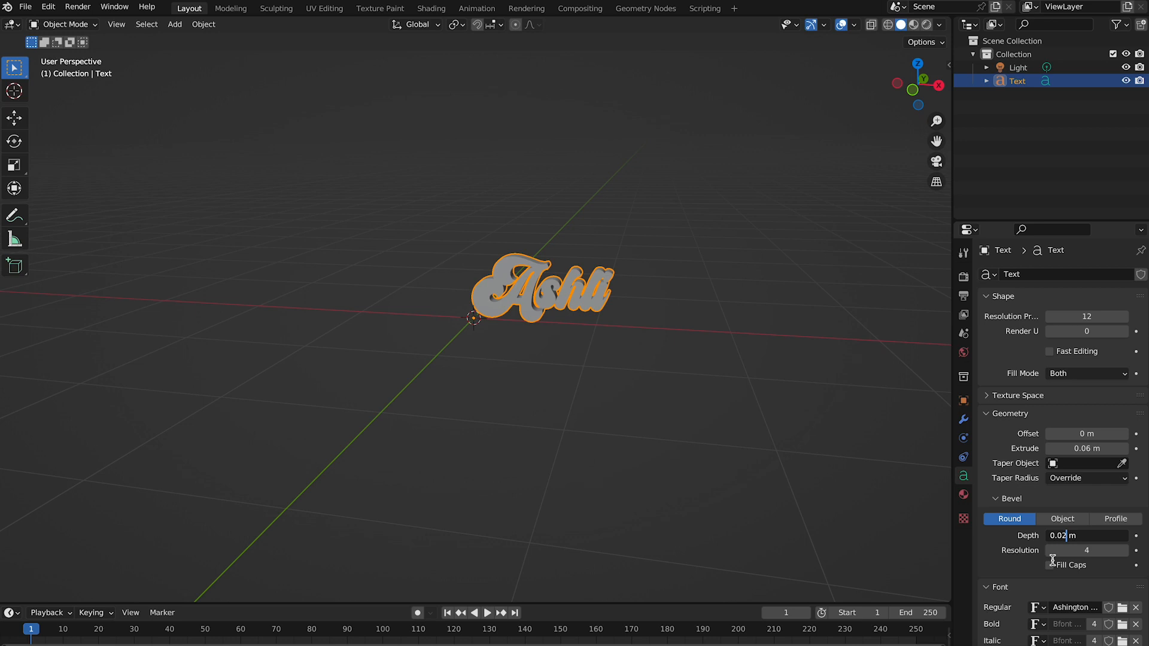
key(Return)
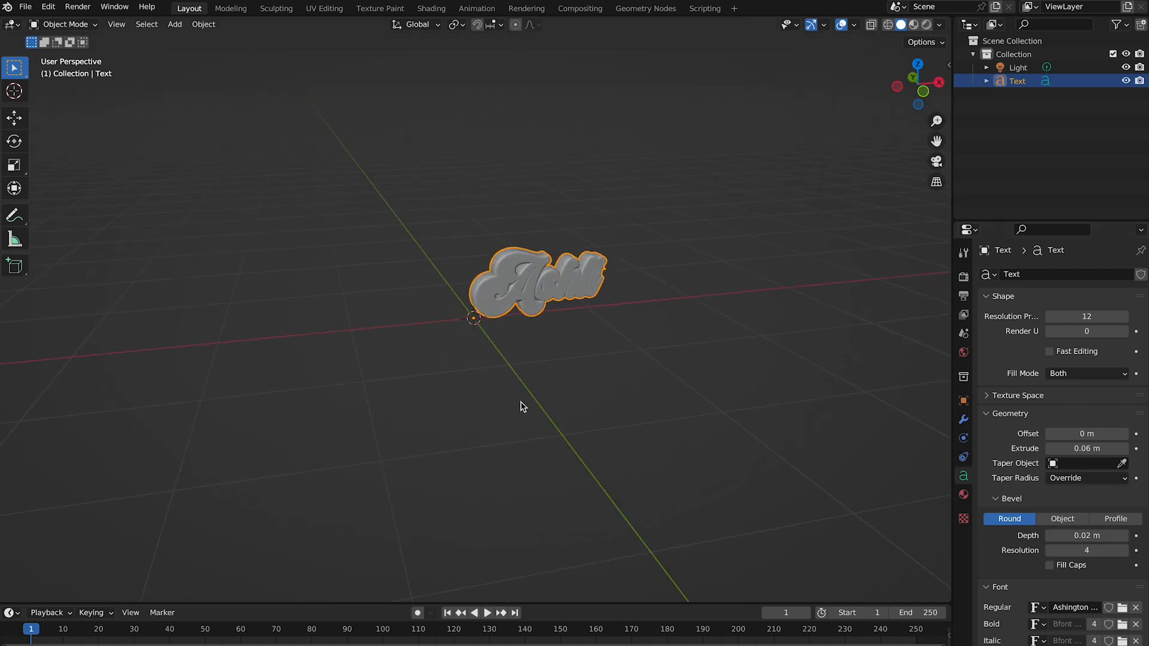
Copy and paste the text object, then move the copy along the Y axis in front of the original
middle_drag(521, 403, 521, 342)
right_click(521, 342)
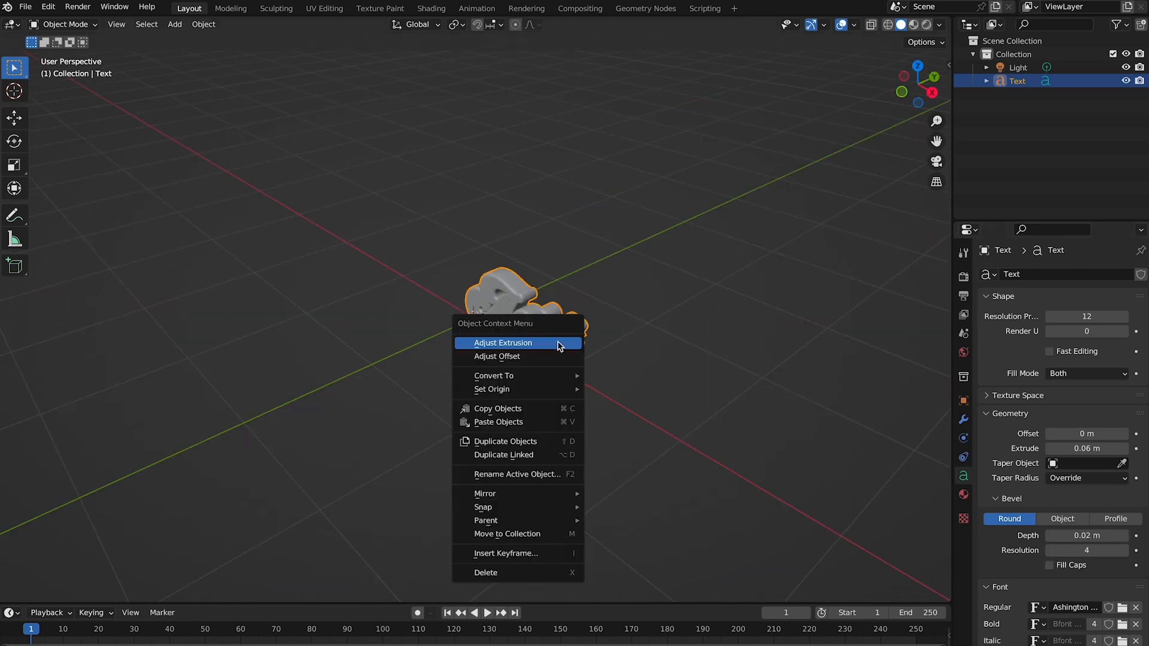
click(531, 409)
right_click(547, 353)
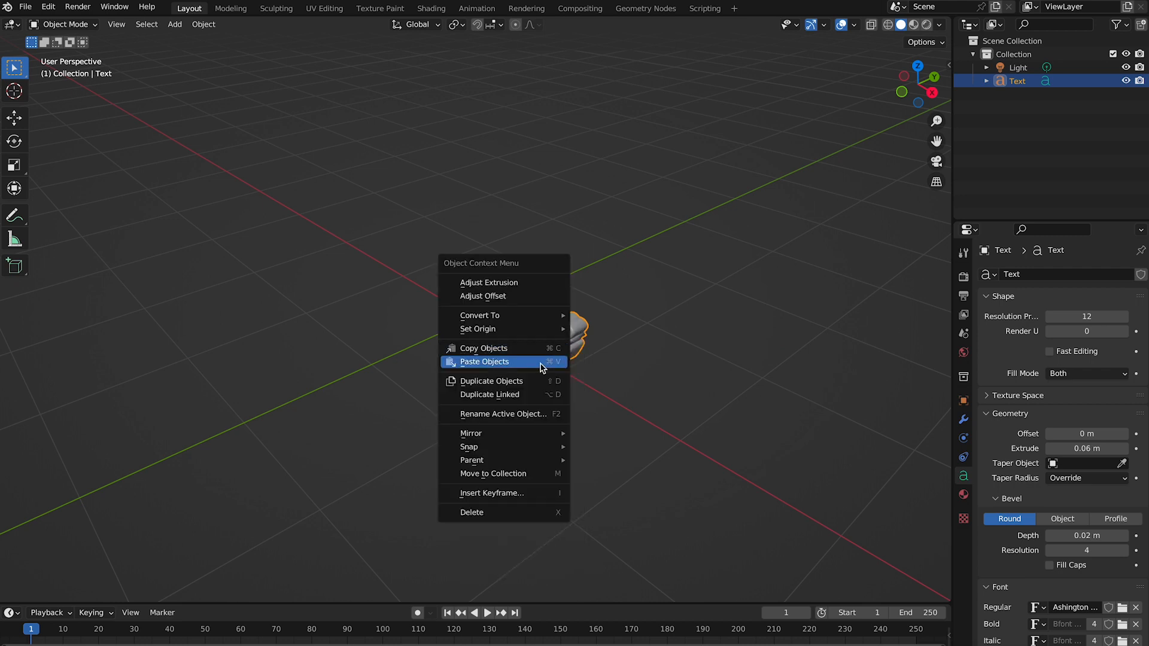
click(544, 361)
click(15, 120)
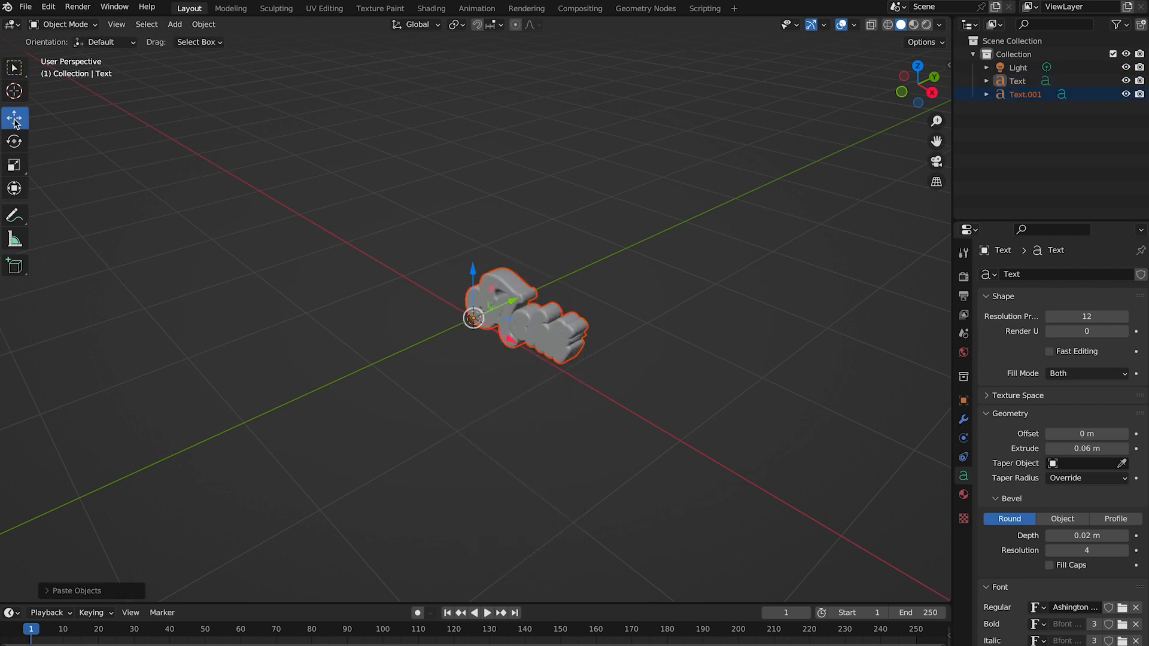
drag(513, 305, 467, 327)
click(1079, 537)
click(1065, 537)
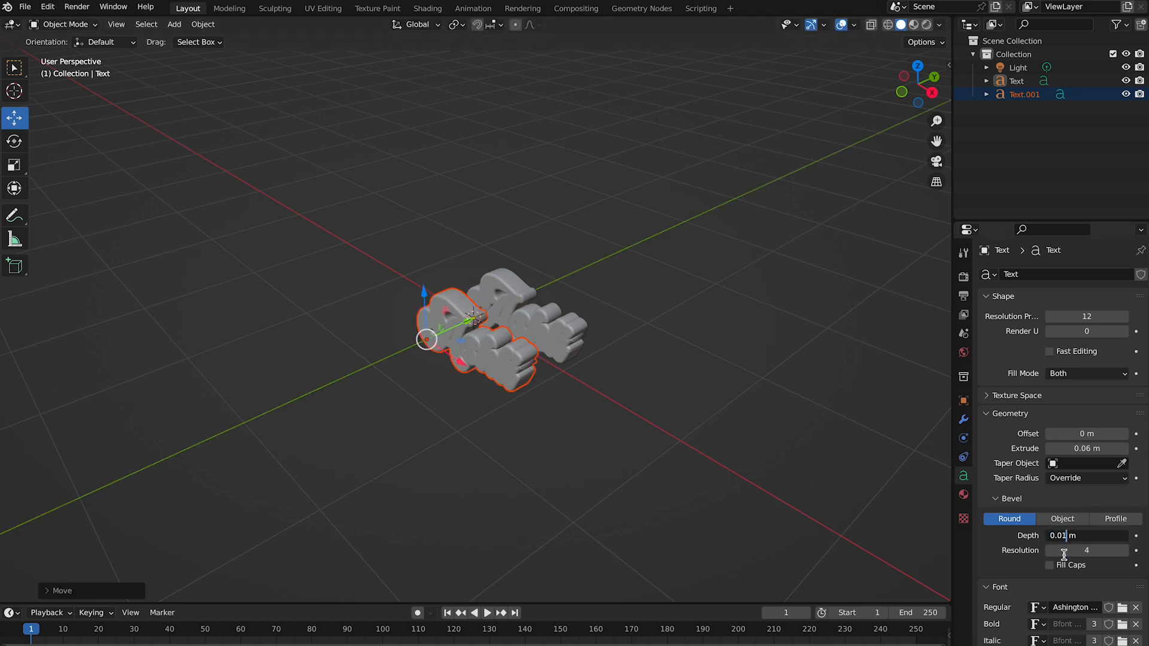
key(Return)
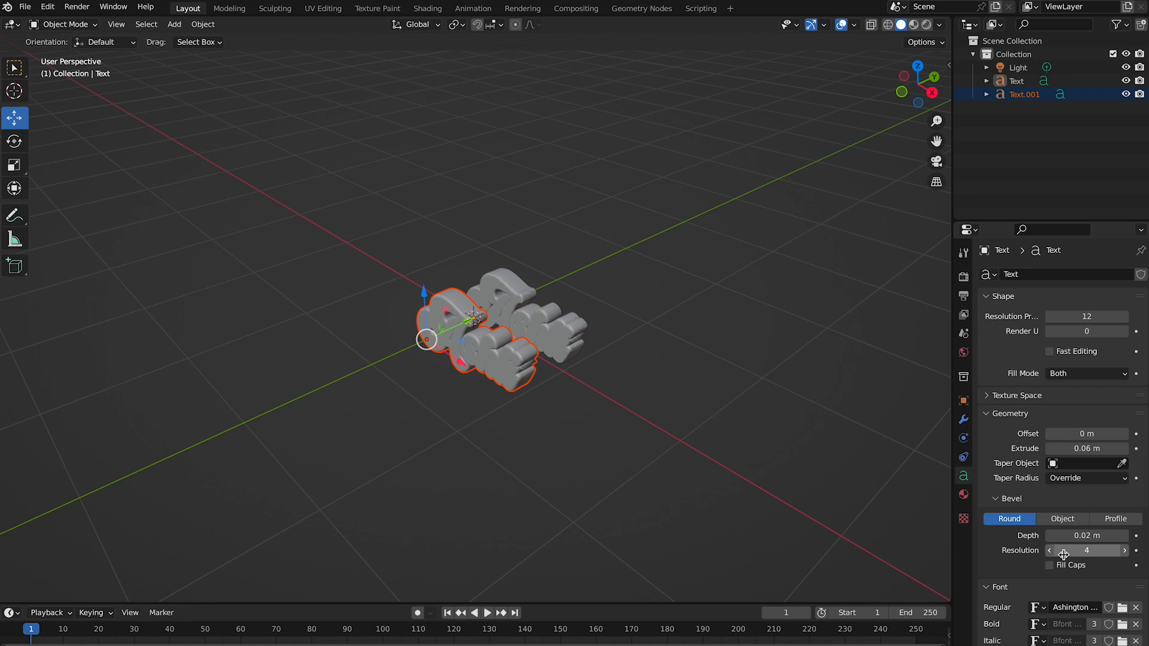
Select only the front text copy and set its bevel depth to 0.01 m and extrusion to 0.03 m
click(622, 399)
click(510, 376)
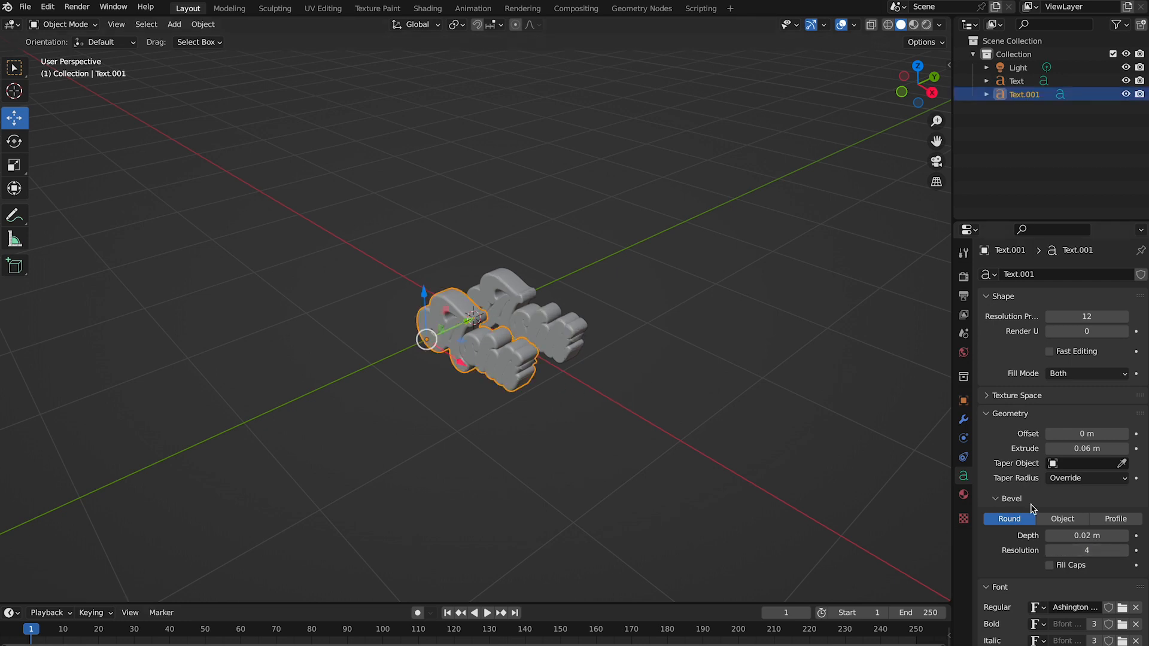
click(1080, 537)
click(1064, 535)
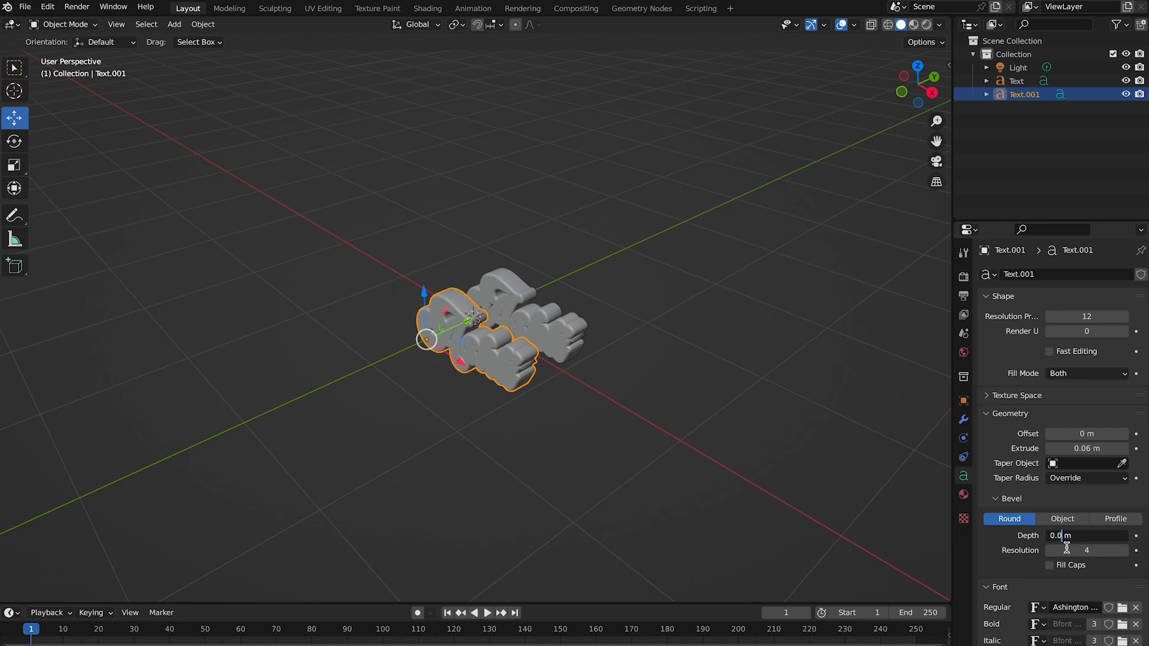
key(Return)
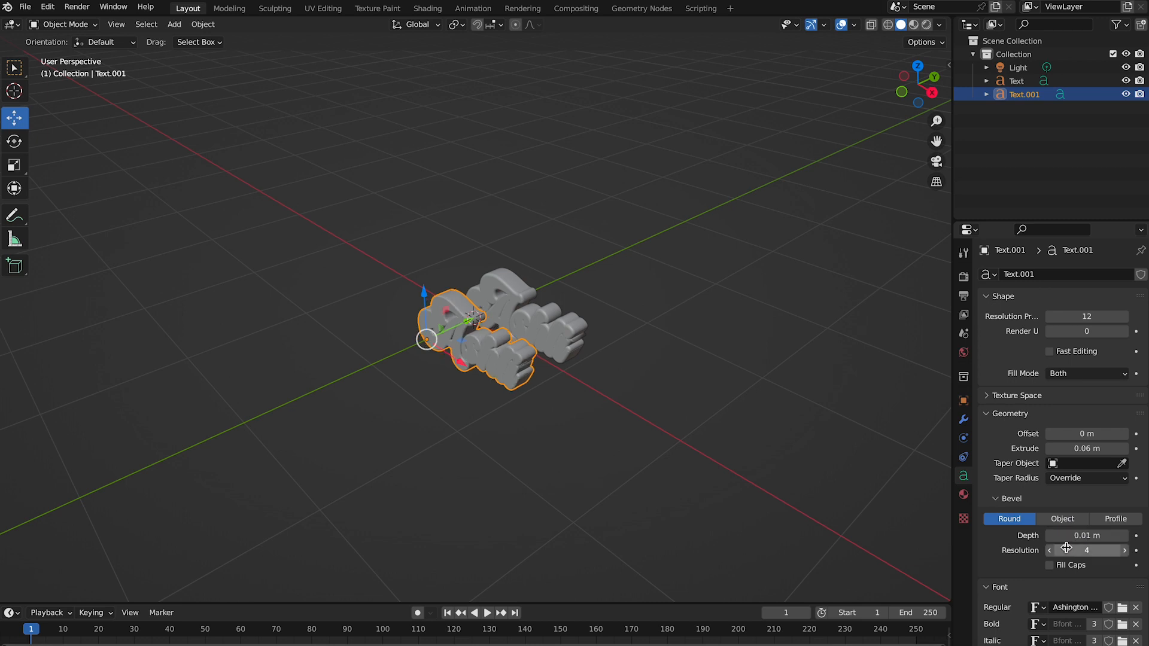
double_click(1087, 450)
click(1065, 448)
key(Return)
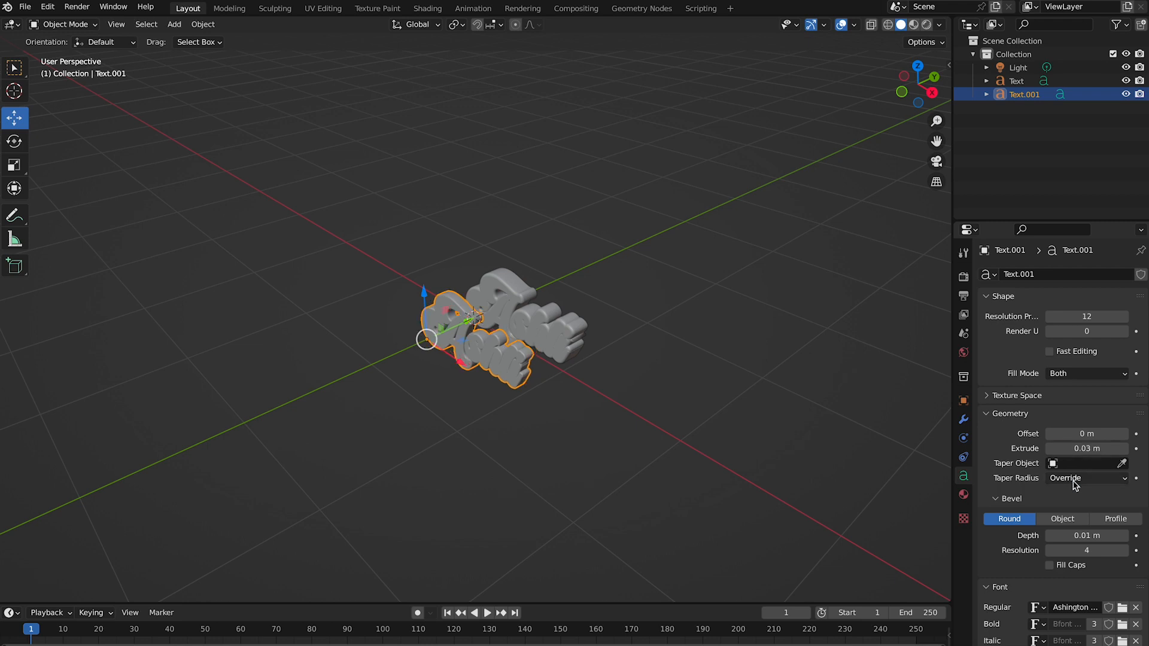
Move the thinner text copy back along the Y axis so it sits against the original's front face, then deselect it
scroll(524, 446, left, 10)
scroll(525, 446, right, 15)
scroll(524, 446, down, 5)
scroll(524, 447, up, 5)
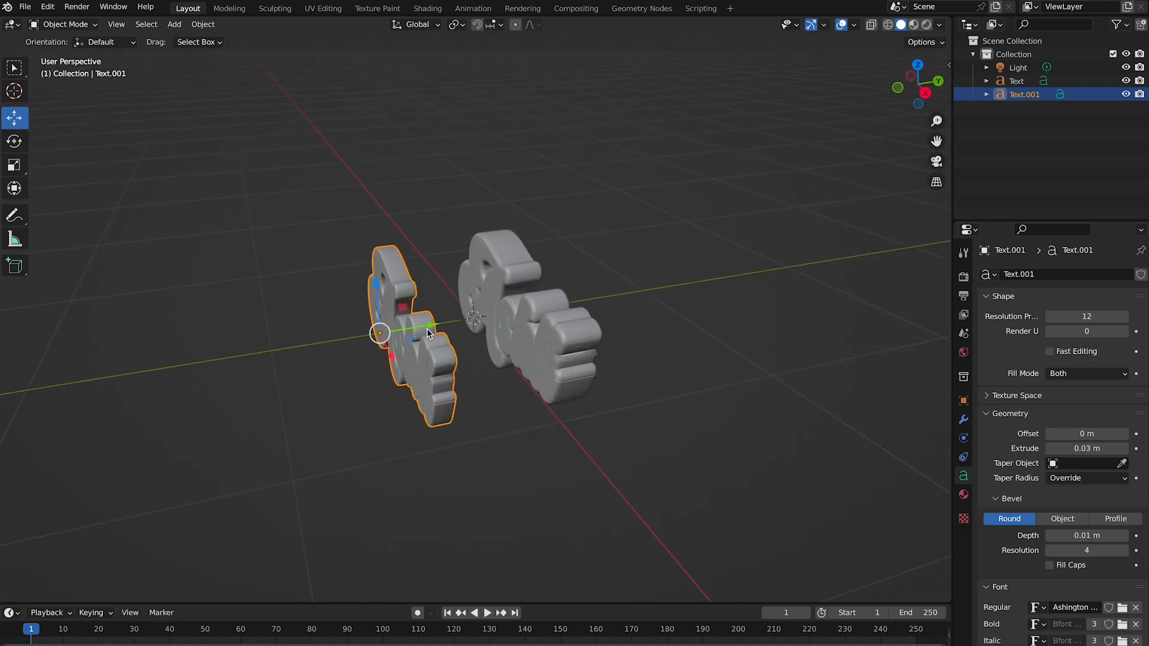
drag(428, 324, 514, 301)
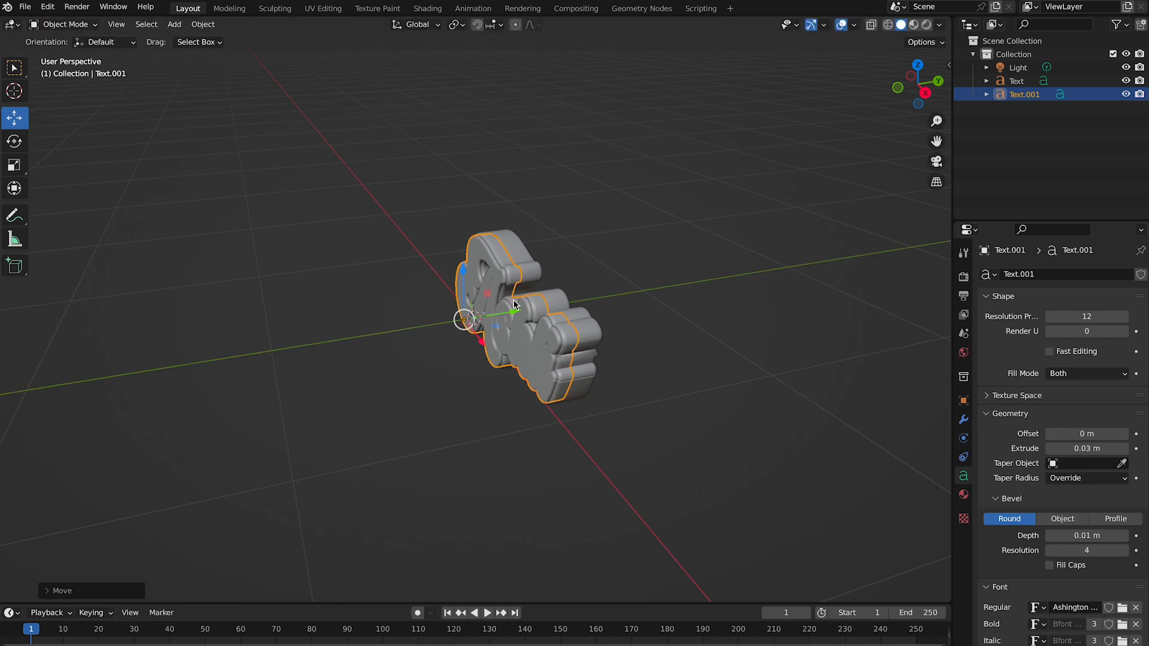
click(744, 272)
mouse_move(745, 272)
middle_down()
mouse_move(760, 272)
mouse_move(746, 276)
middle_up()
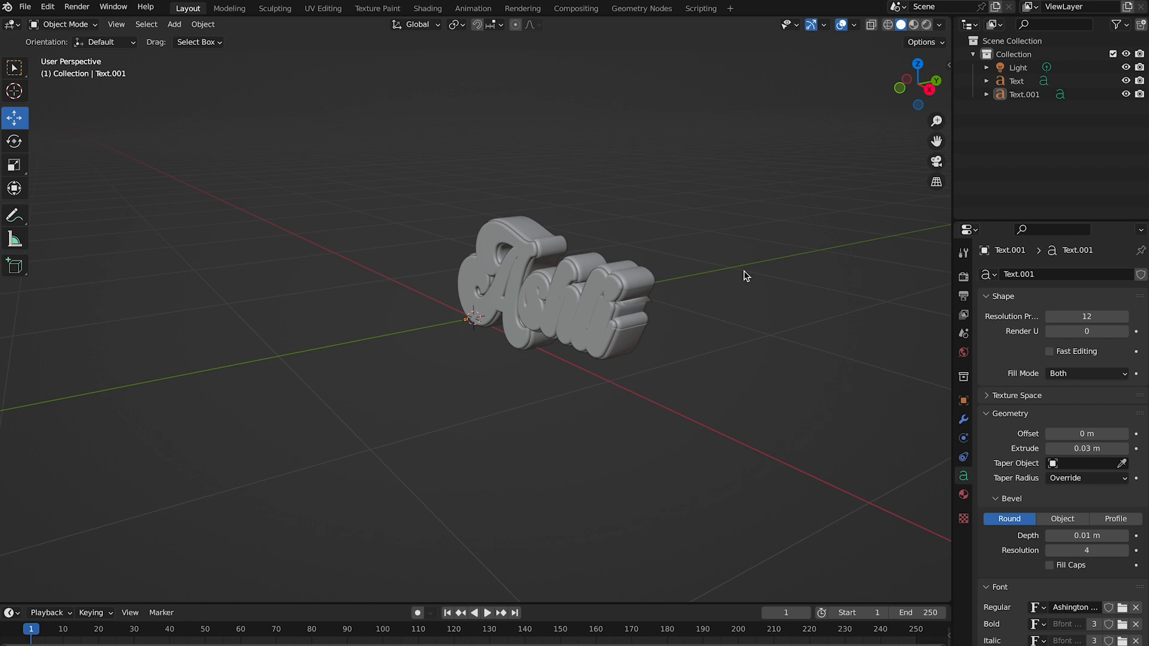
Add a new material to the front text copy and name it "front"
click(964, 496)
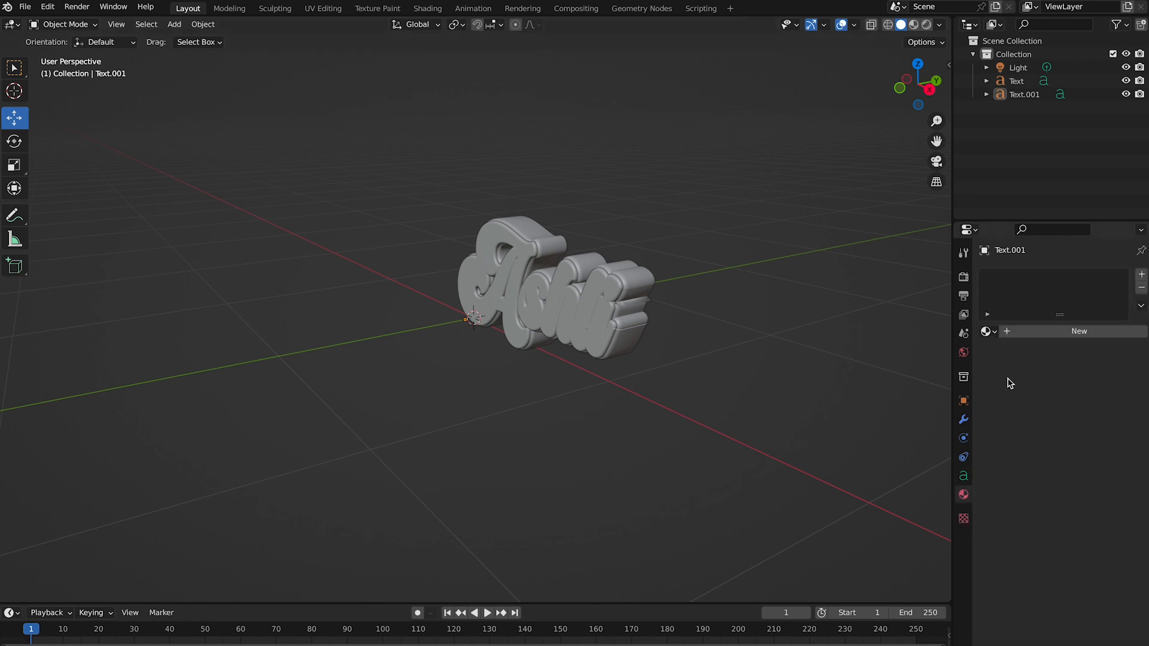
click(585, 325)
click(1048, 334)
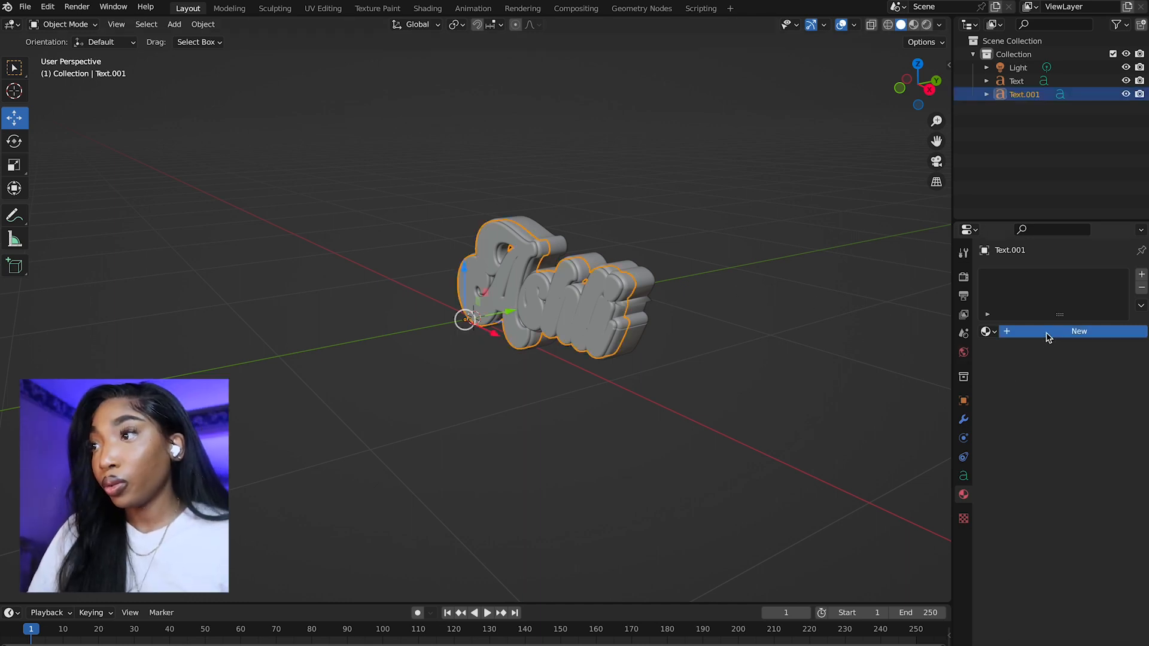
click(1045, 332)
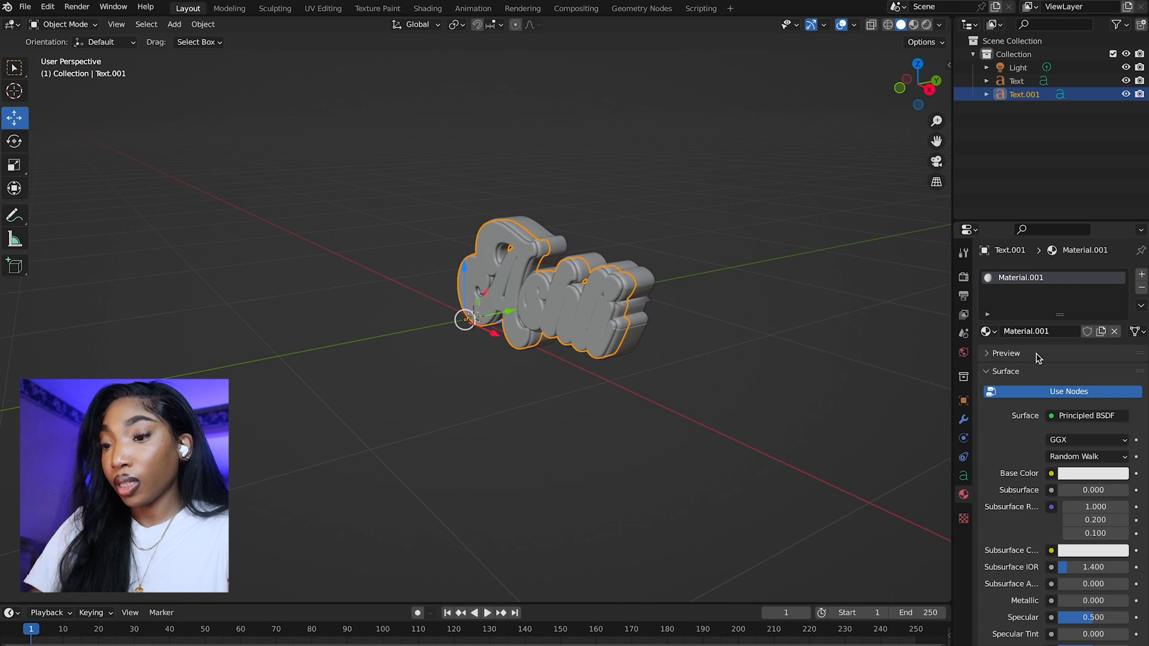
click(1032, 331)
text(front)
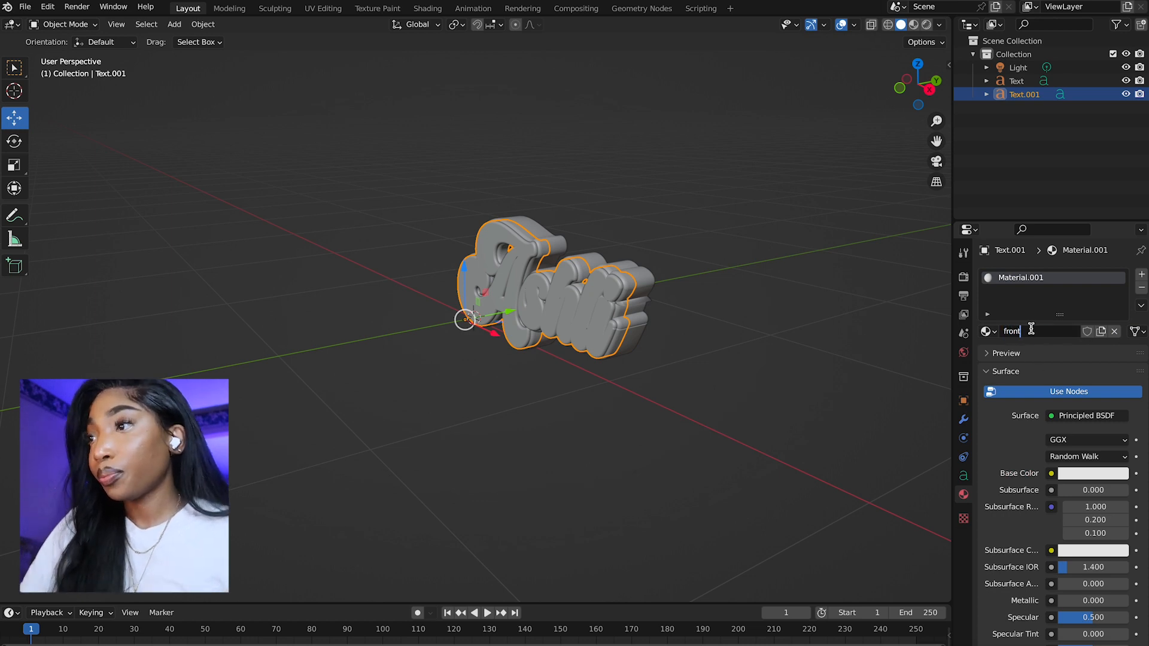
key(Return)
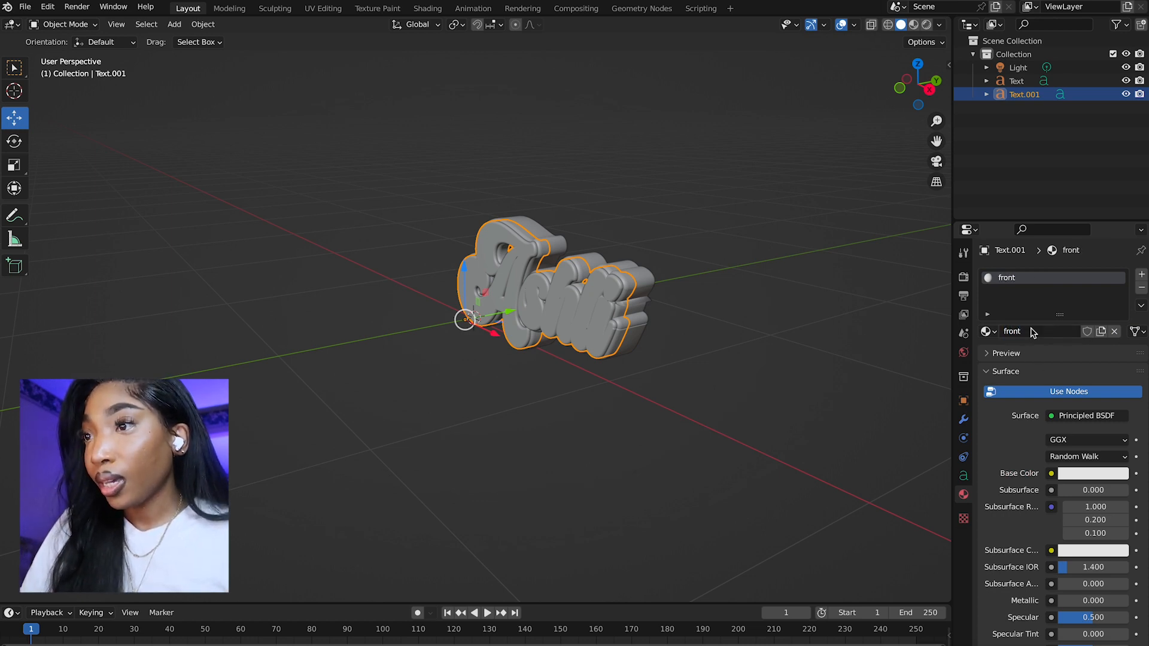
Add a new material to the original back text and name it "back"
click(644, 281)
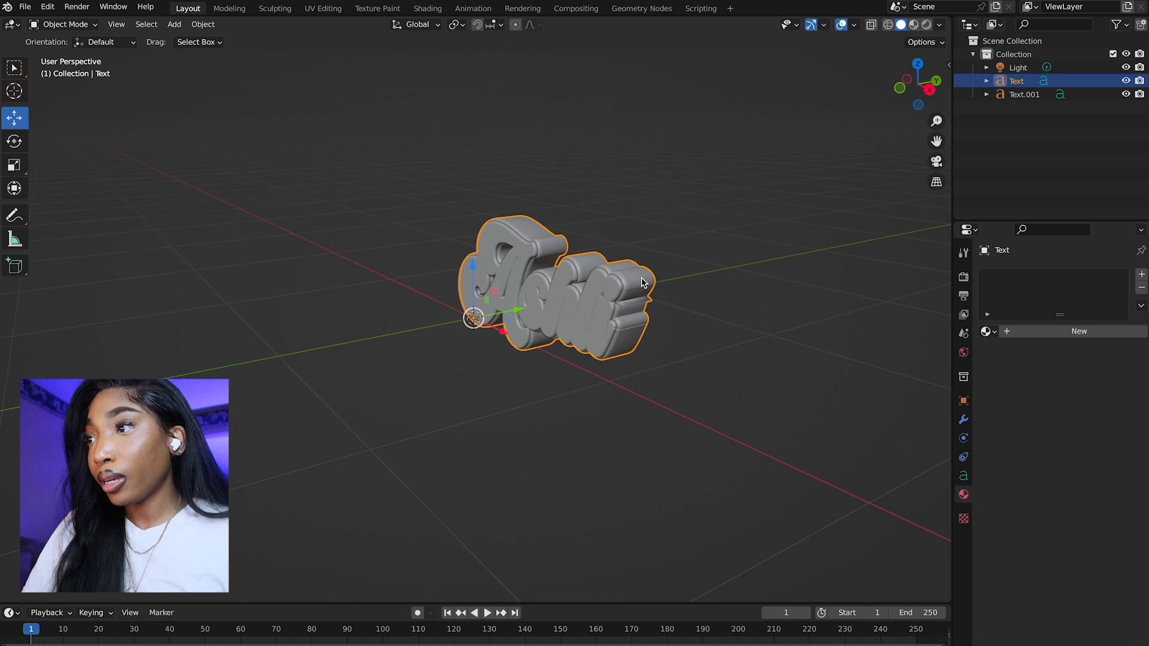
click(1061, 335)
click(1023, 328)
text(b)
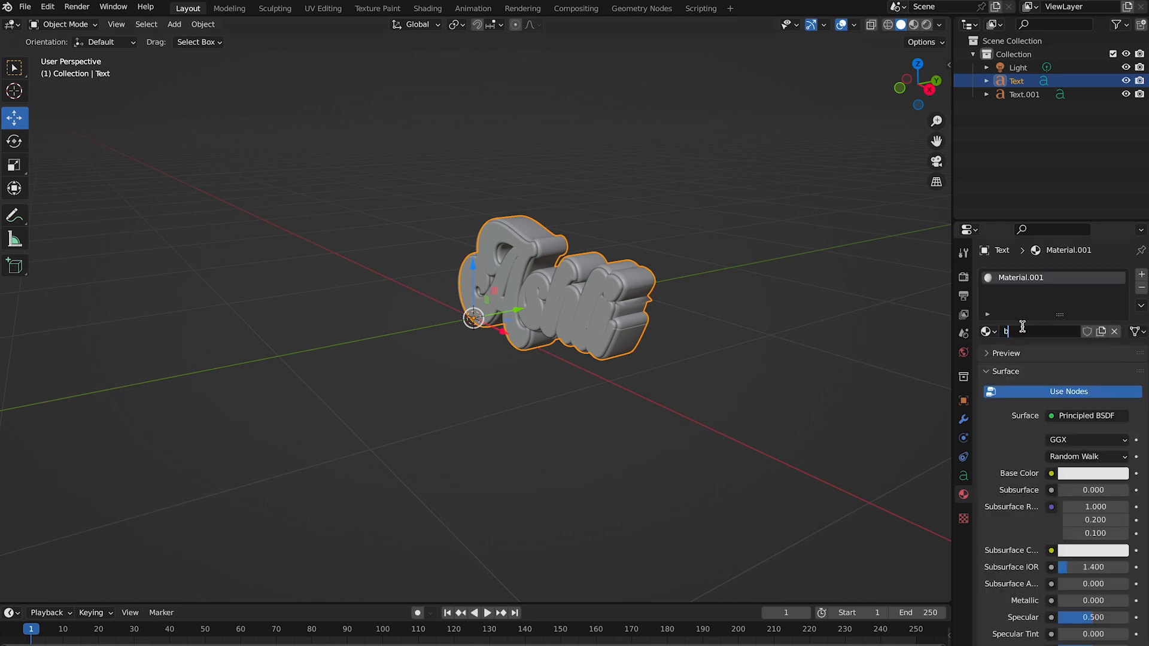
text(ack)
key(Return)
Set the back material's metallic to 1.000, specular to about 0.960 and roughness to 0.000
scroll(1059, 434, down, 8)
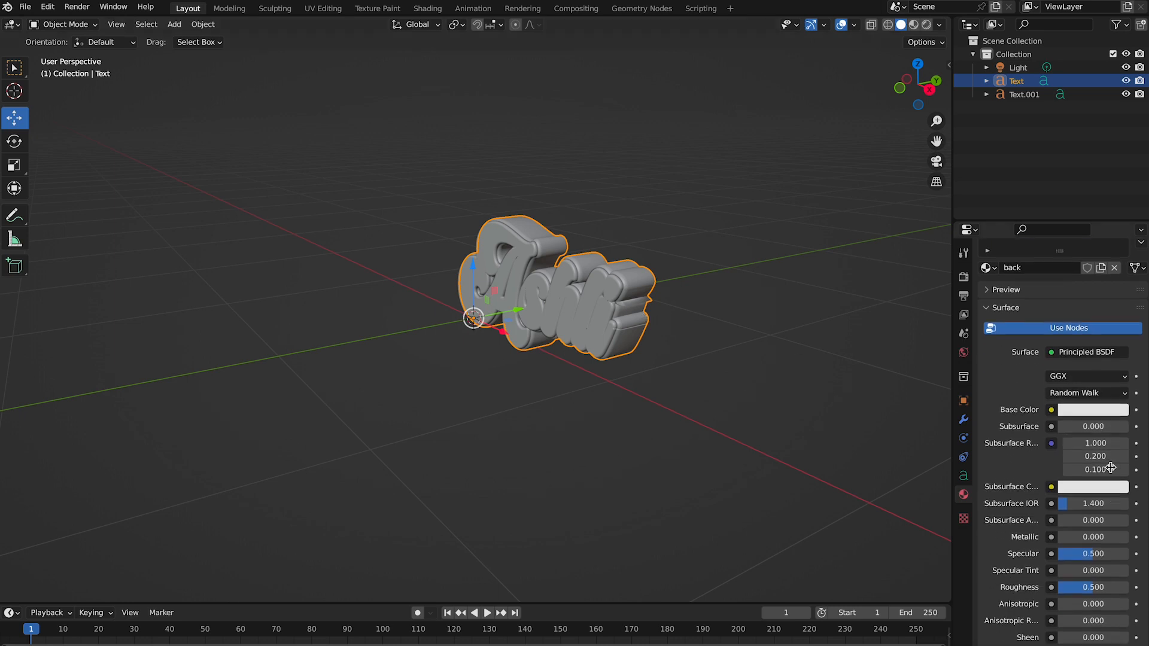
drag(1065, 428, 1127, 429)
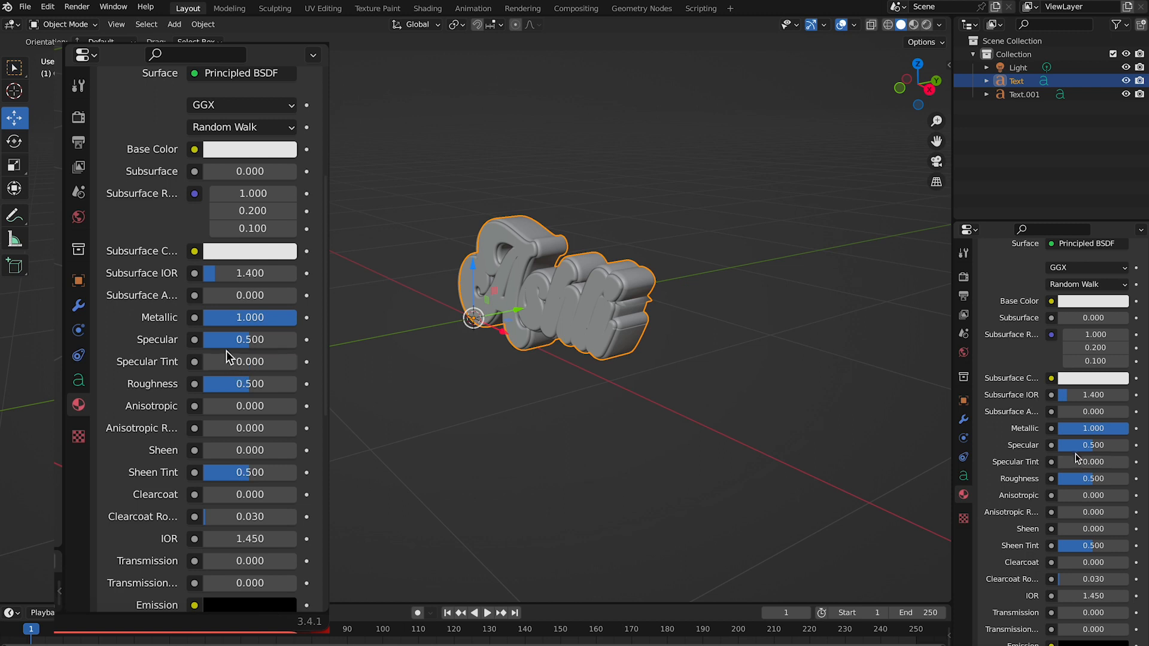
drag(1093, 446, 1128, 445)
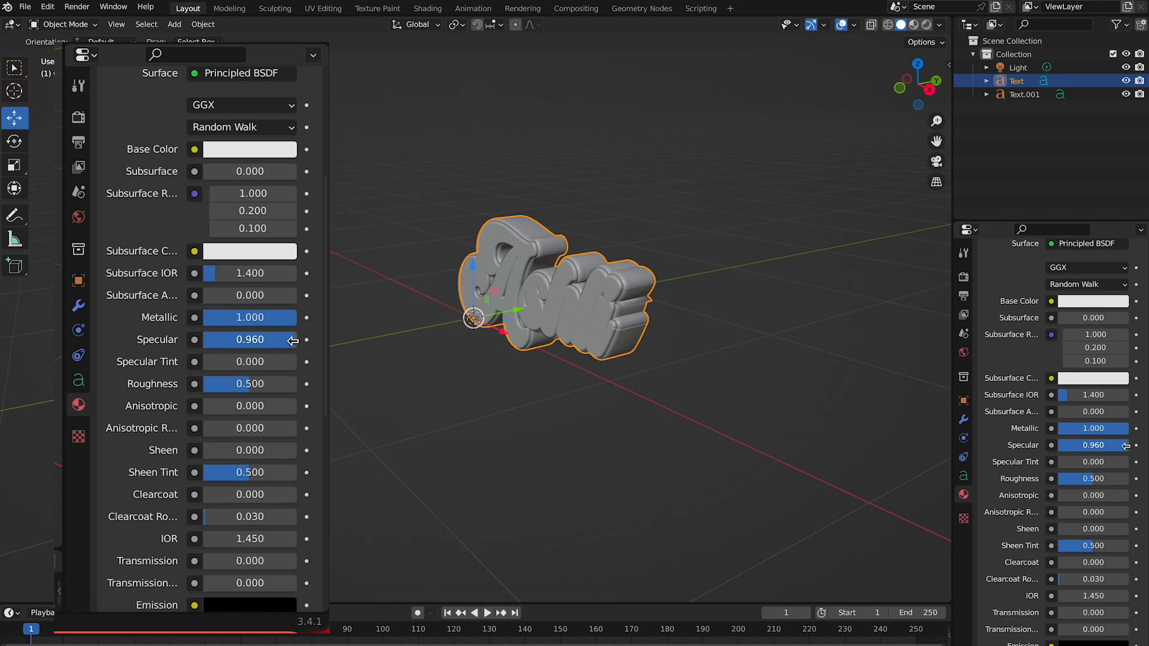
click(1126, 445)
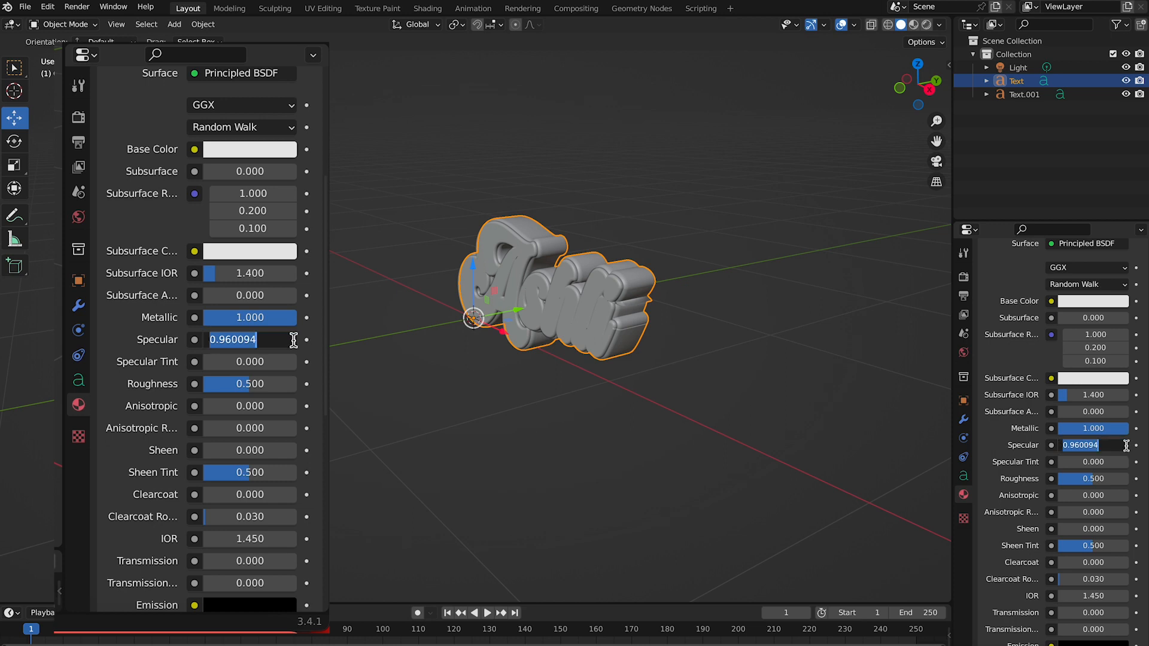
key(Return)
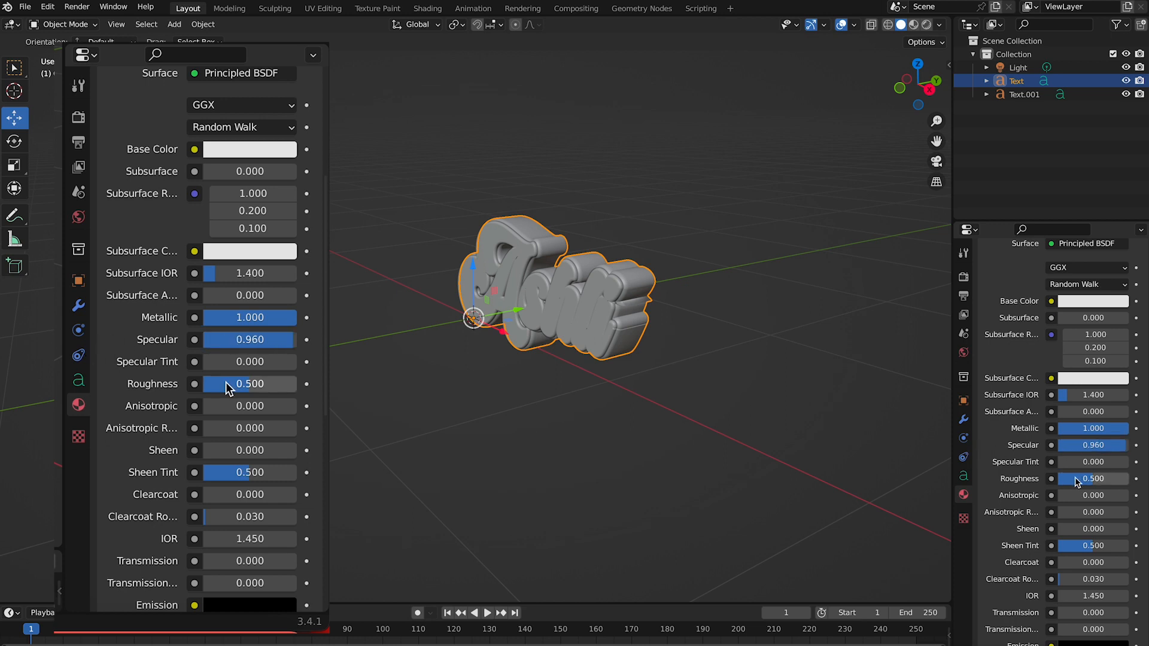
drag(1109, 480, 1058, 480)
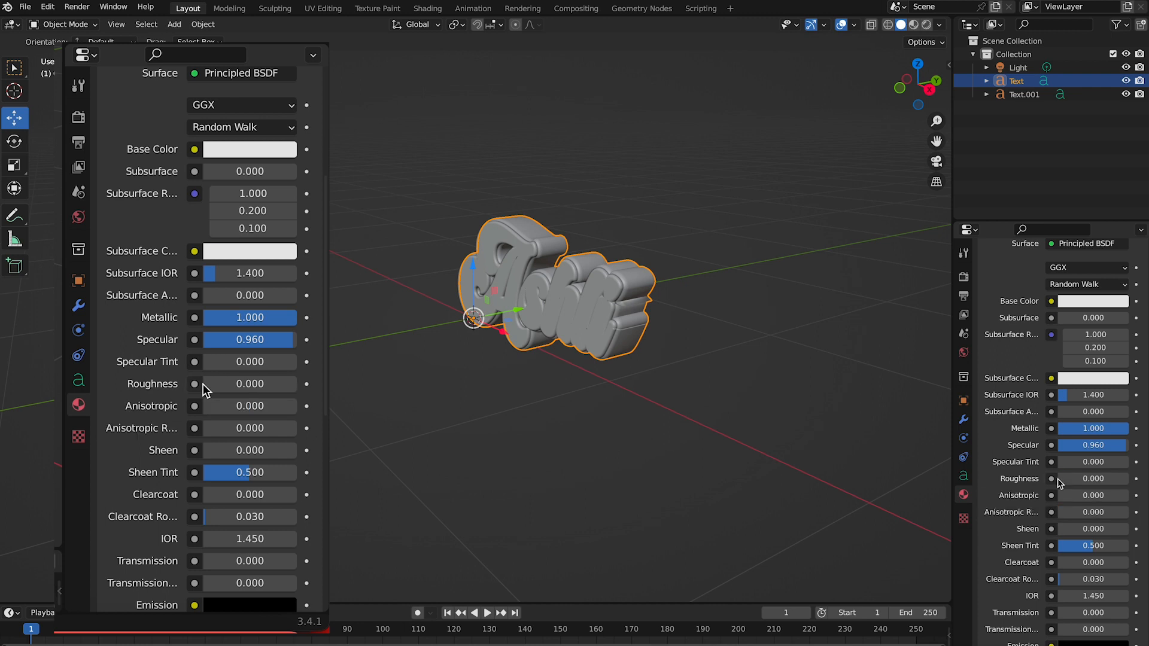
Select the front text copy and set its material's metallic to 1.000, specular to about 0.960 and roughness to 0.000
click(602, 317)
middle_drag(656, 334, 652, 339)
middle_drag(611, 298, 613, 299)
drag(249, 317, 301, 324)
drag(249, 384, 203, 384)
drag(250, 340, 288, 339)
drag(1125, 445, 1127, 450)
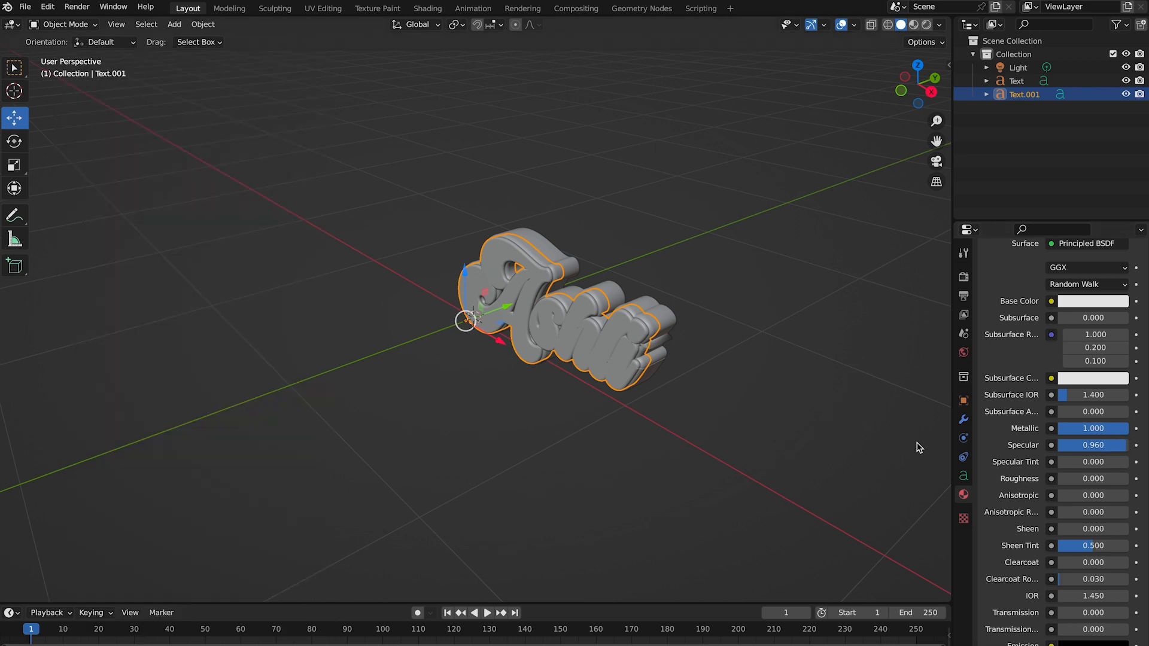
Display the lettering with Material Preview shading in the 3D viewport
middle_drag(678, 270, 663, 286)
click(913, 28)
middle_drag(808, 245, 809, 249)
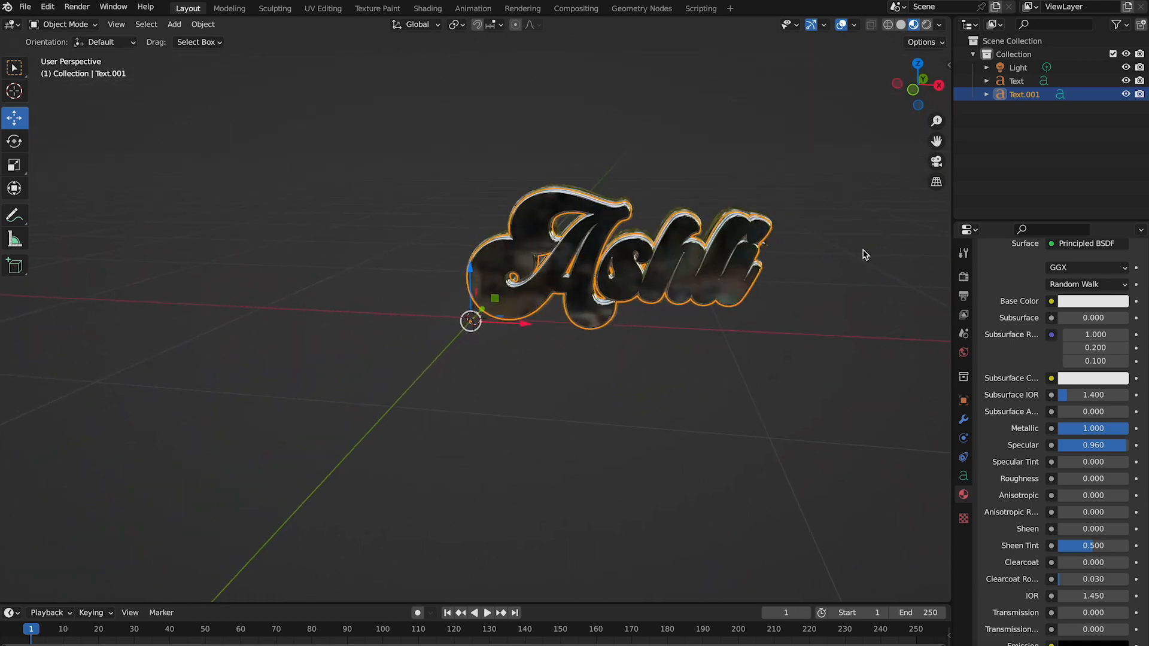
Set the front material's base color to a light pink, hex E7A4E2, and copy the hex code
click(1091, 300)
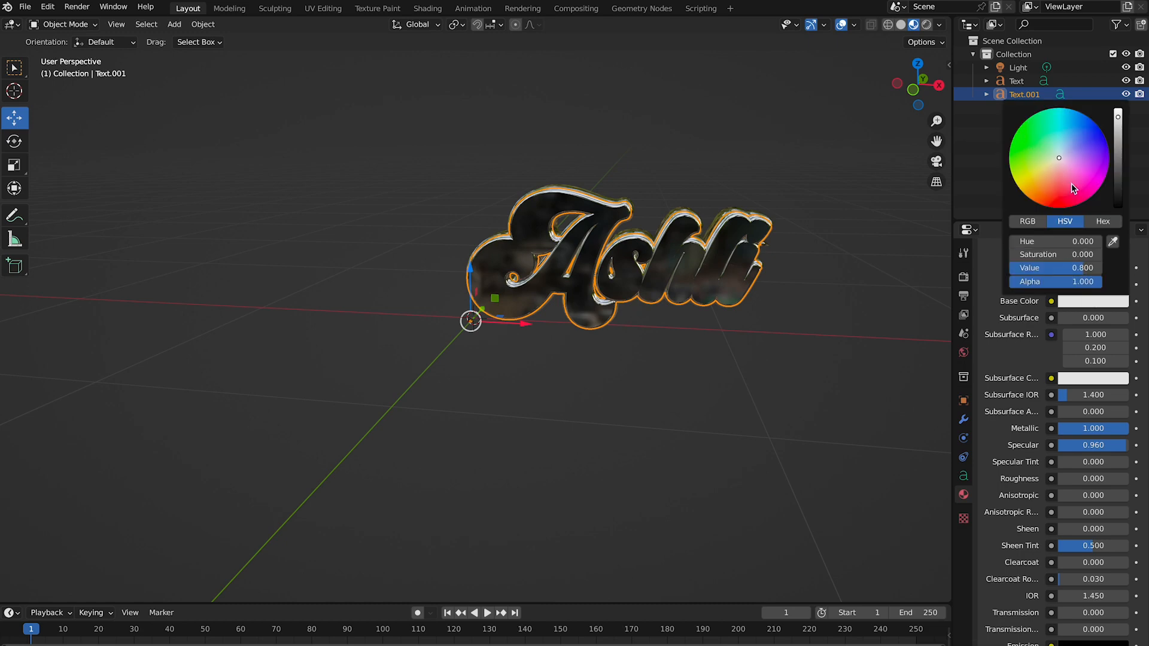
click(1073, 176)
drag(1074, 177, 1072, 172)
middle_drag(753, 334, 765, 333)
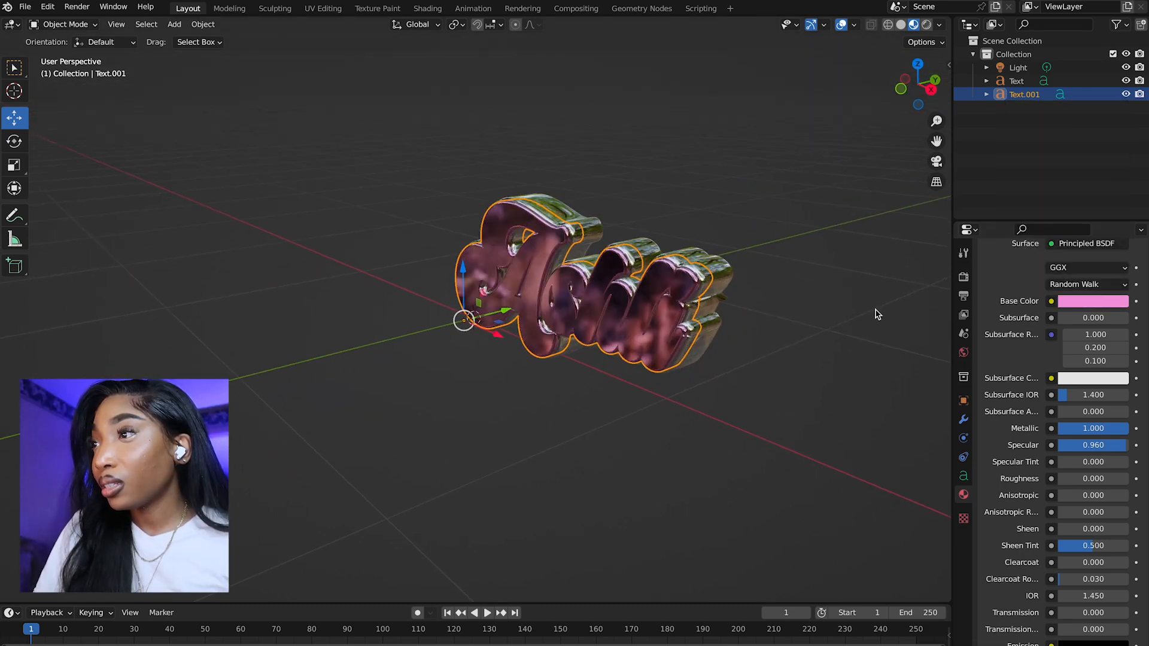
click(1111, 300)
drag(1075, 176, 1072, 166)
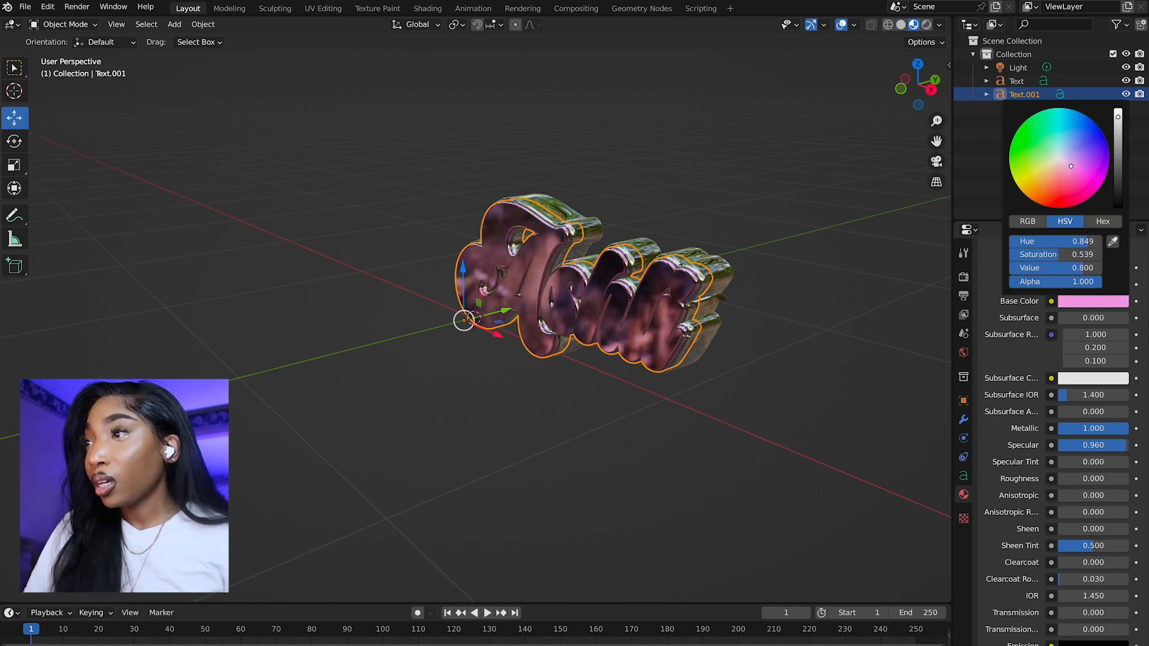
click(1103, 221)
click(1058, 241)
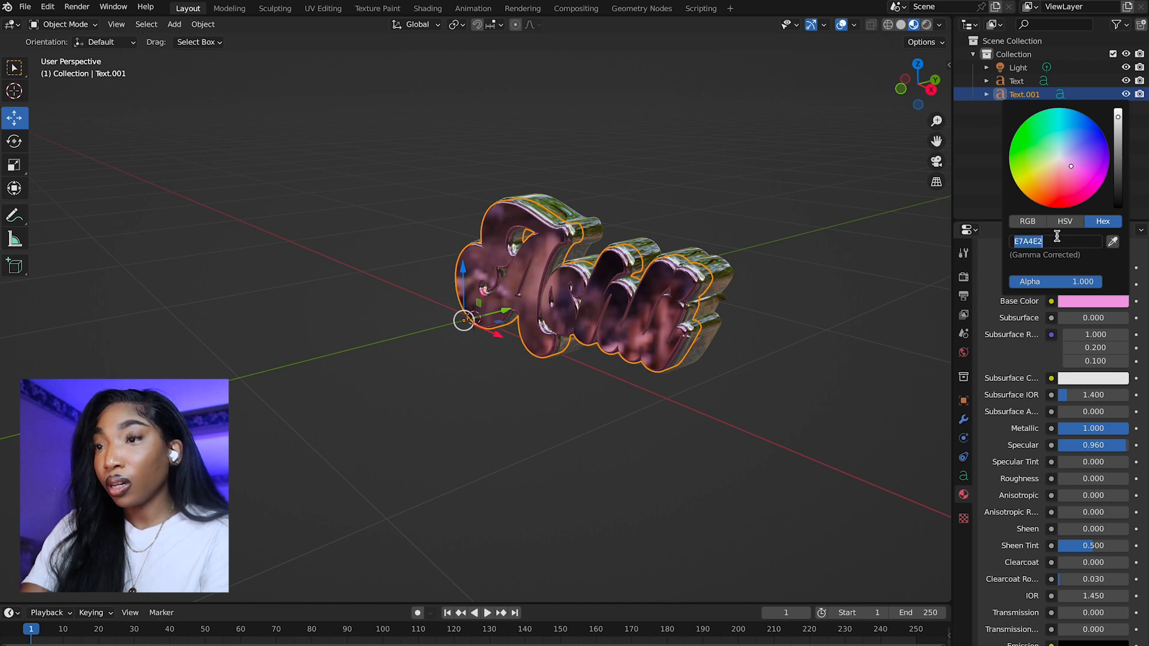
click(717, 263)
Examine the metallic lettering from behind and from the sides to compare the front and back layers
scroll(721, 275, right, 10)
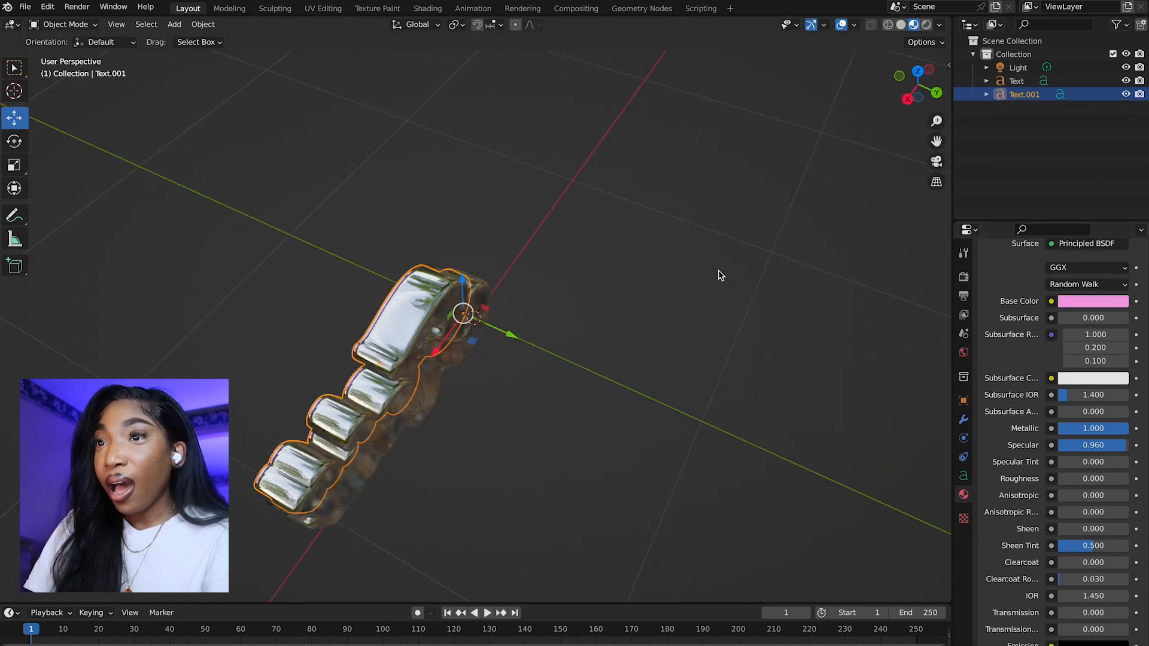
scroll(720, 275, left, 1)
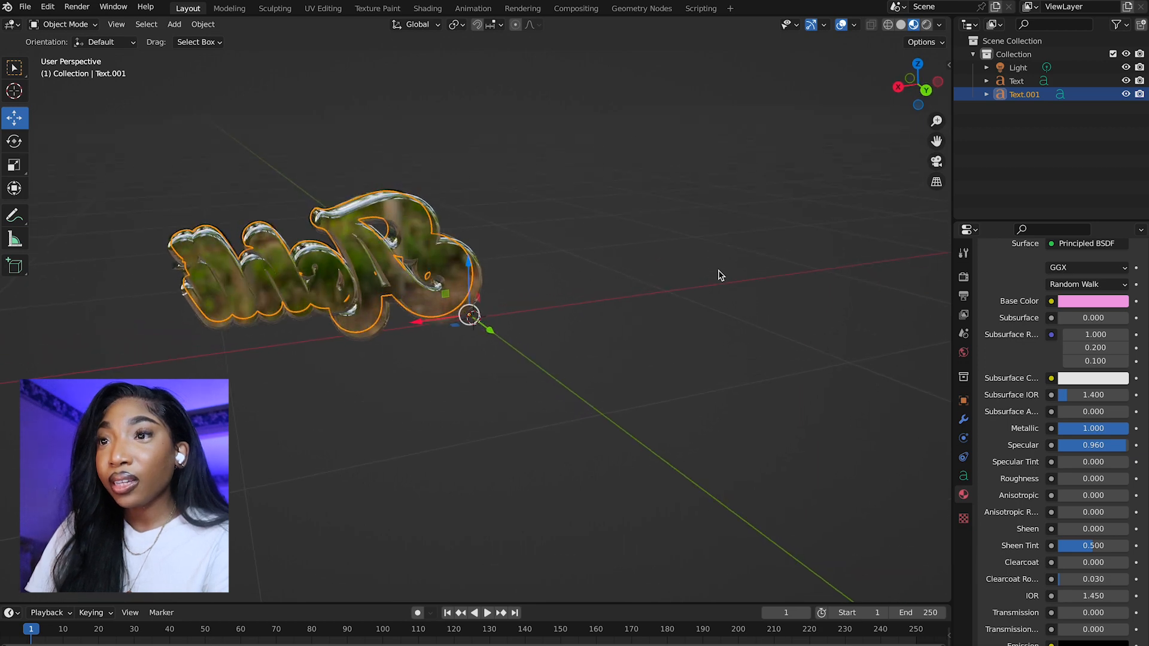
scroll(721, 276, right, 5)
scroll(720, 275, left, 8)
scroll(721, 276, left, 6)
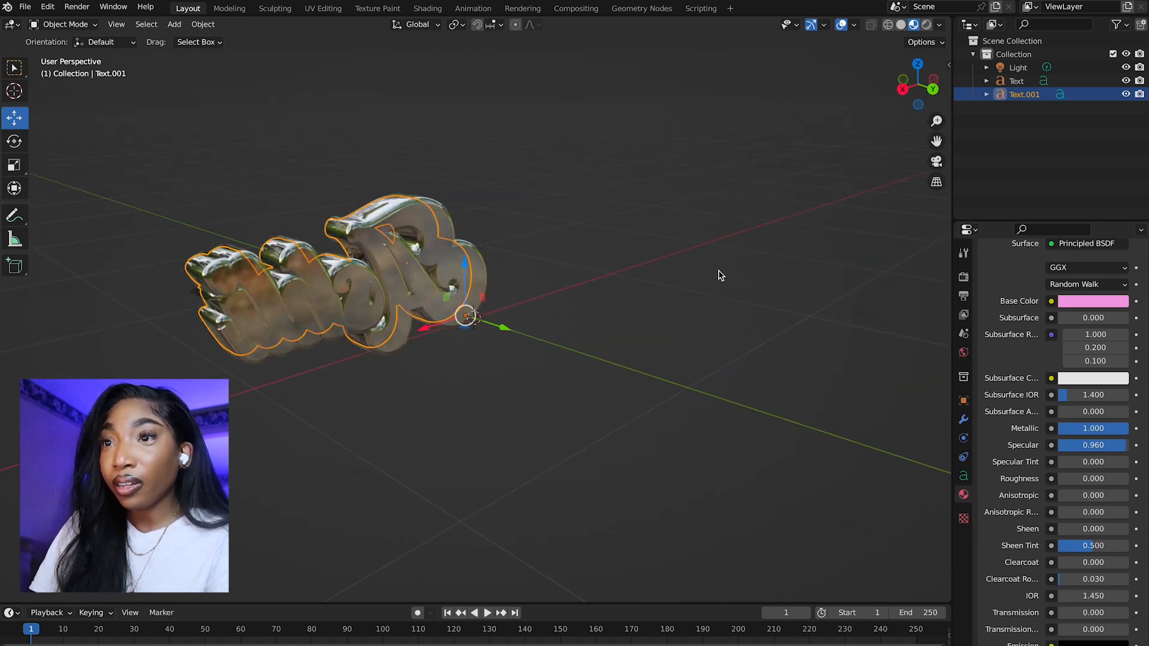
scroll(720, 276, left, 5)
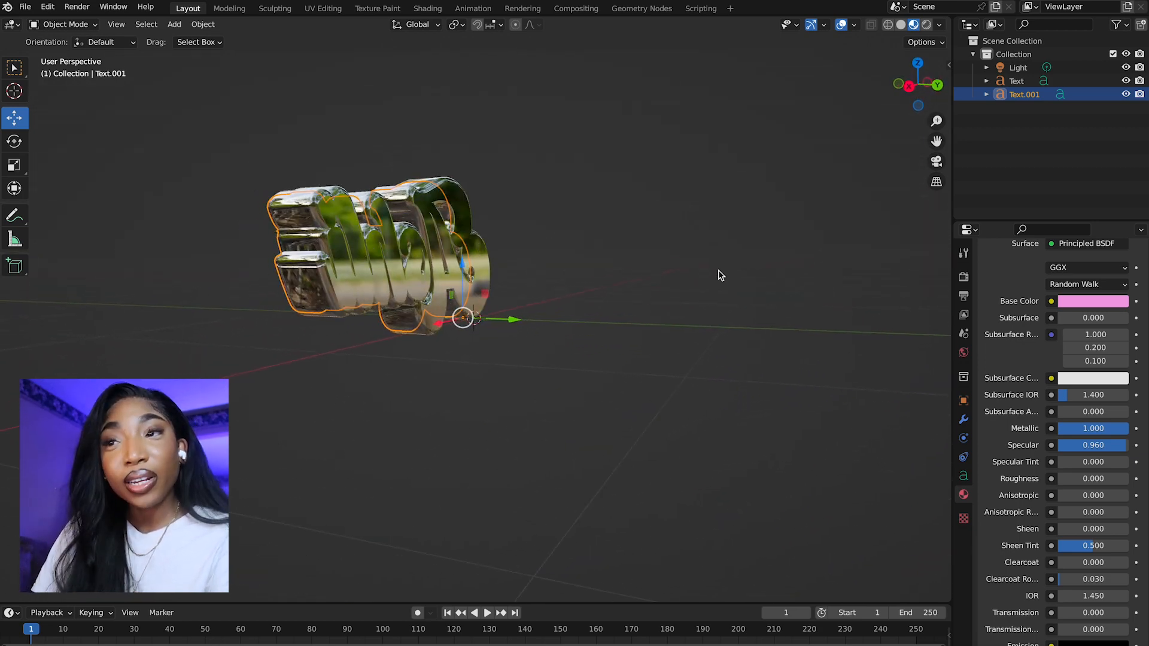
scroll(720, 276, right, 7)
scroll(721, 276, right, 8)
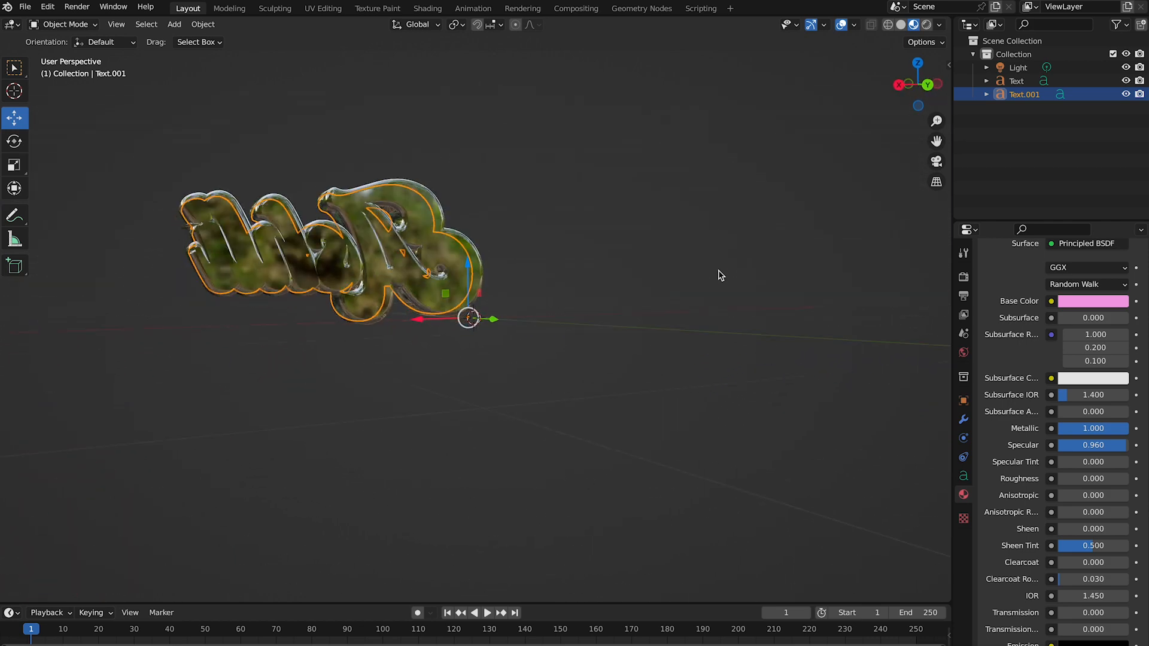
scroll(721, 276, up, 4)
scroll(721, 275, down, 3)
scroll(720, 275, right, 4)
scroll(721, 275, up, 5)
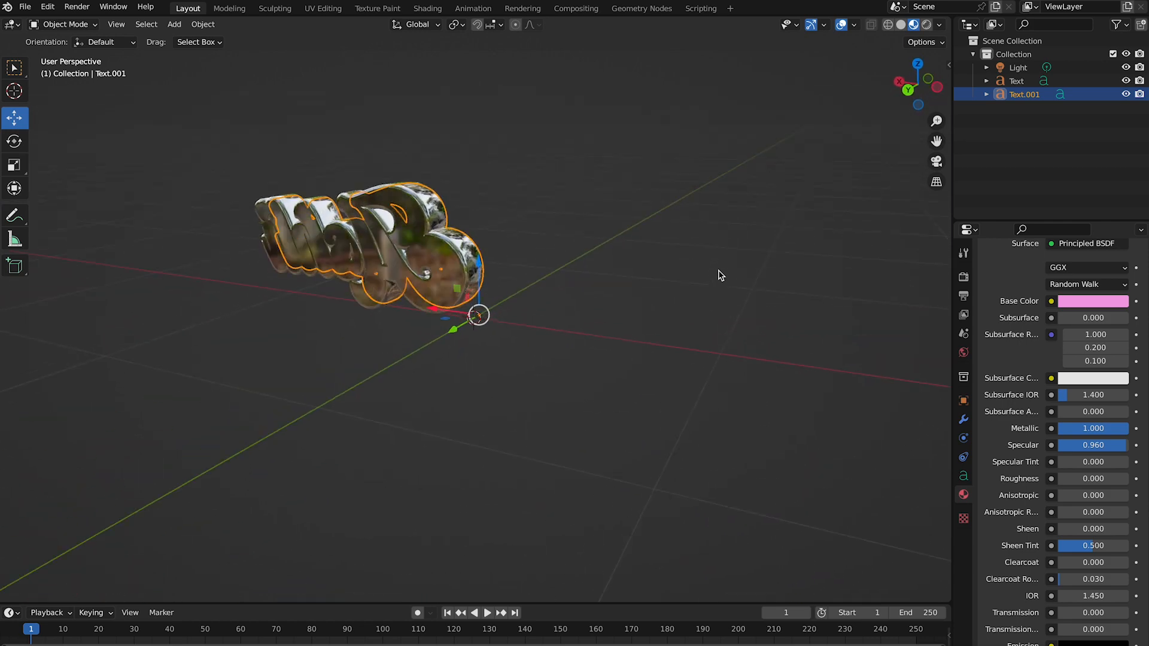
scroll(721, 275, down, 4)
scroll(721, 275, right, 6)
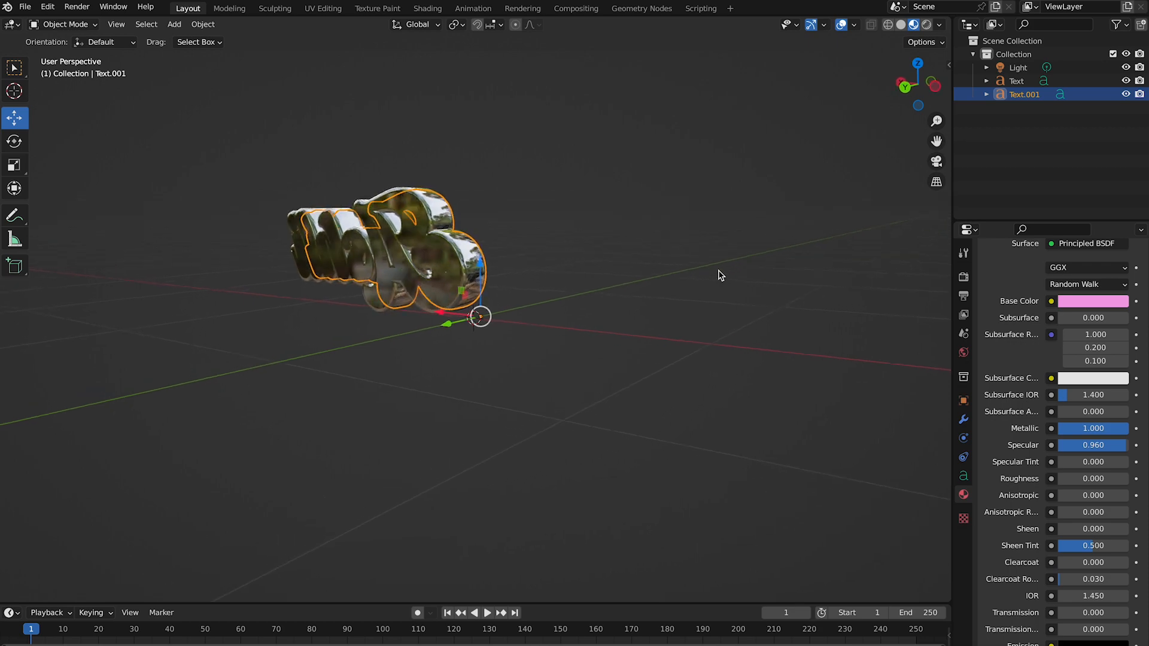
scroll(721, 275, right, 10)
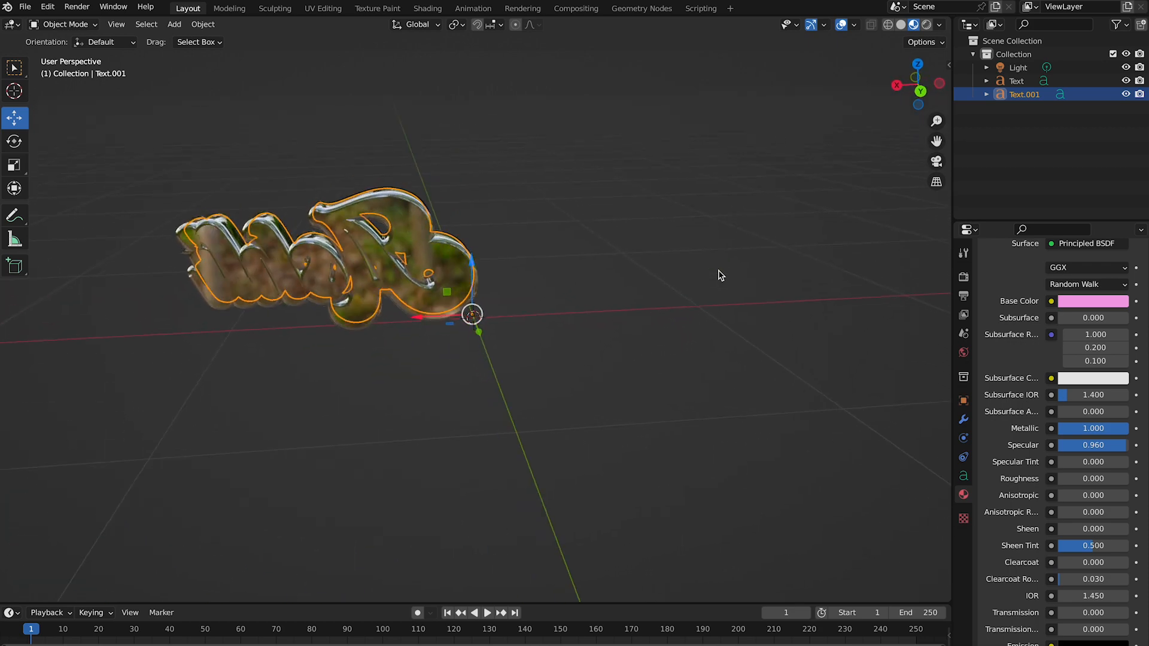
Select the original back text and paste hex E7A4E2 as its material's base color
click(652, 268)
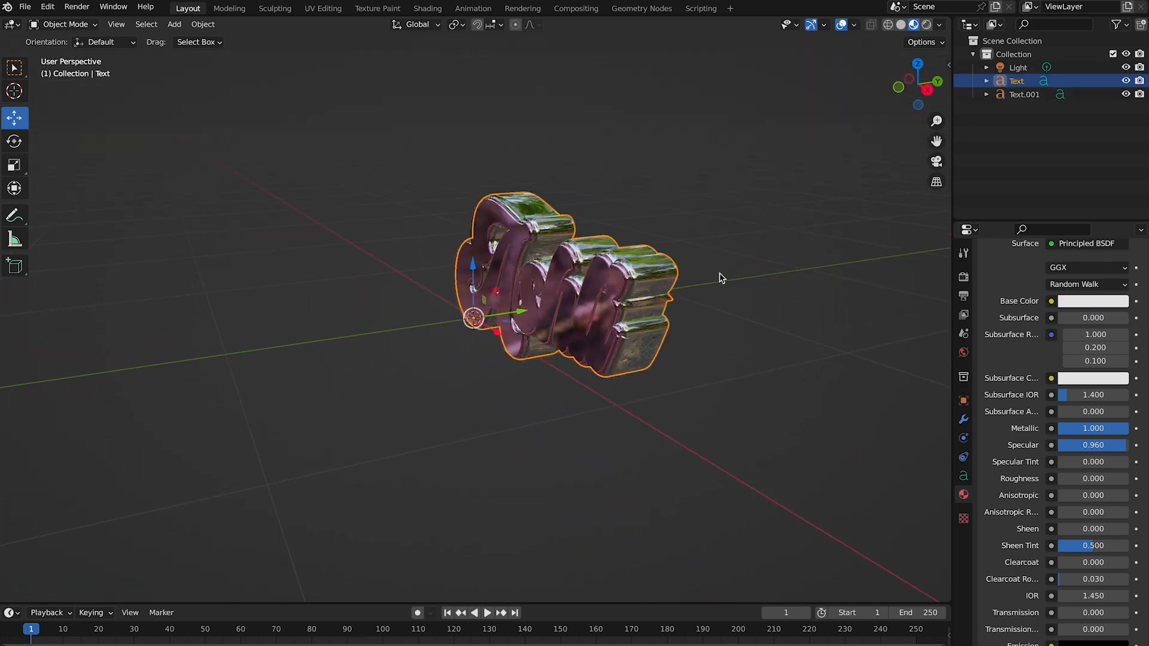
click(1073, 302)
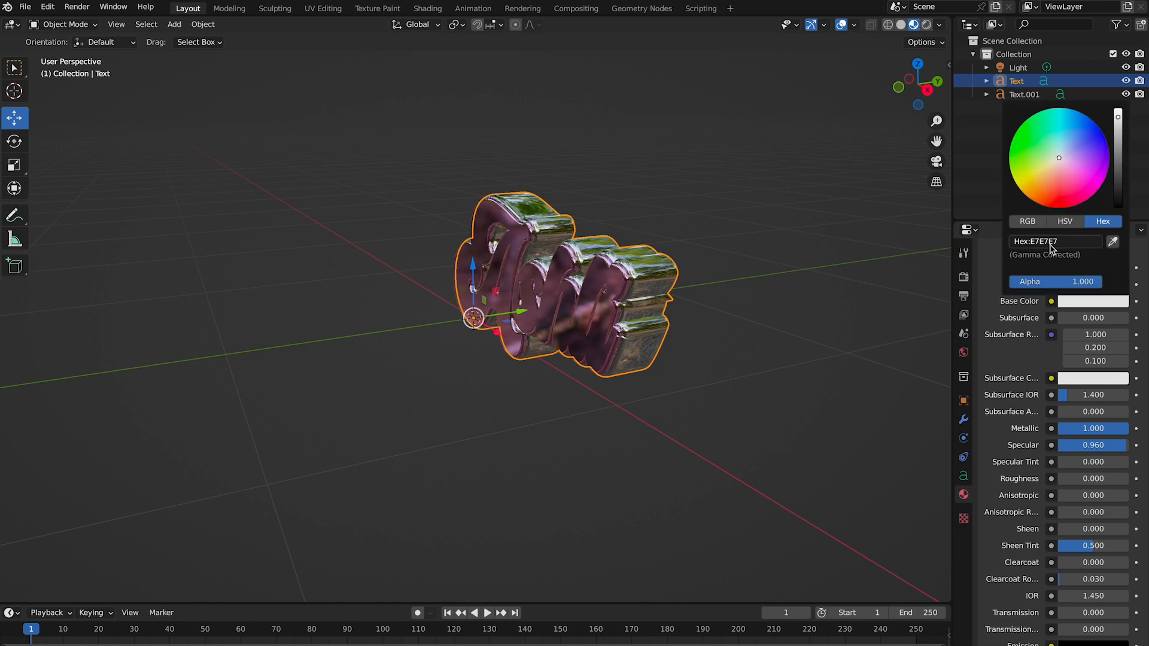
click(1083, 243)
key(Return)
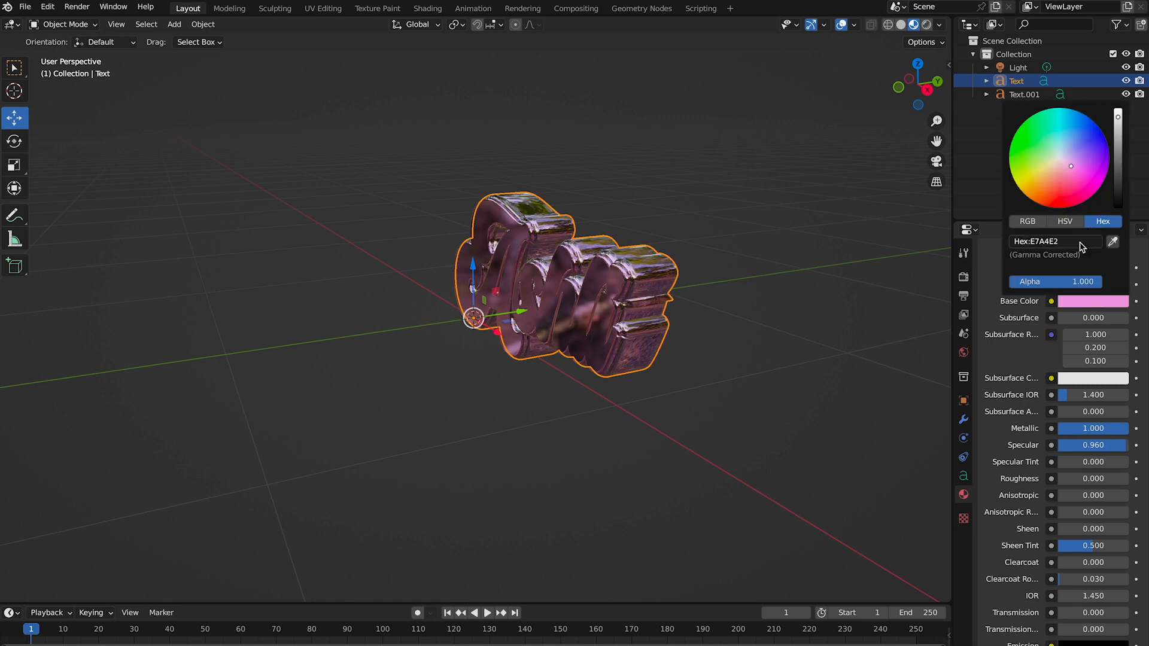
scroll(741, 302, left, 10)
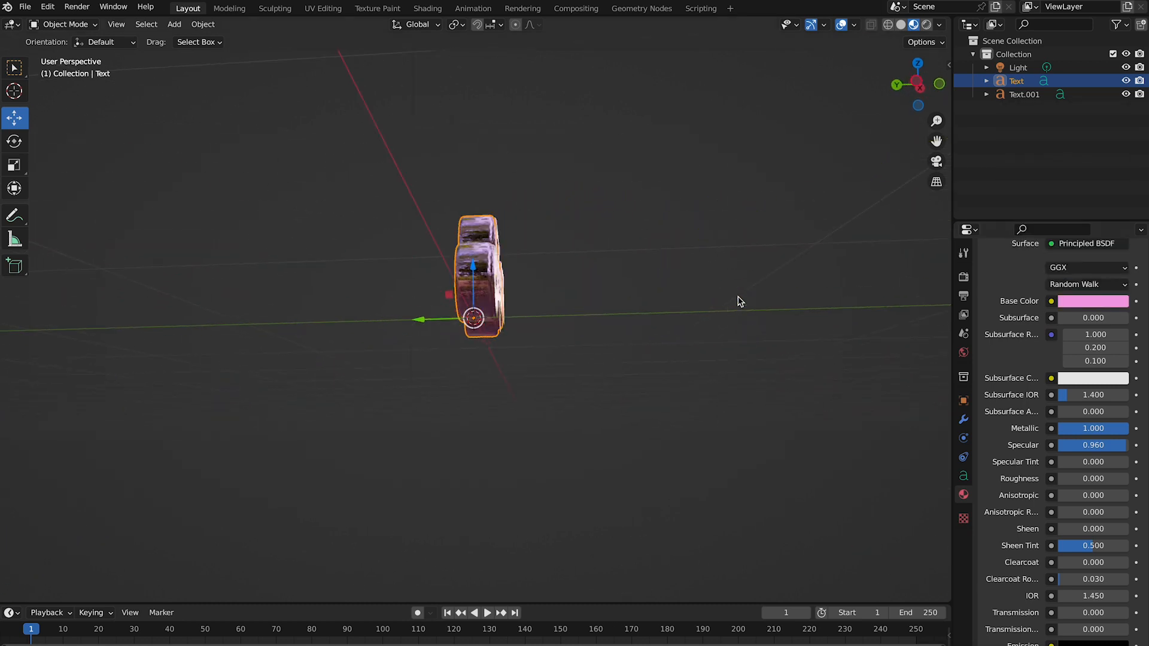
scroll(741, 302, left, 15)
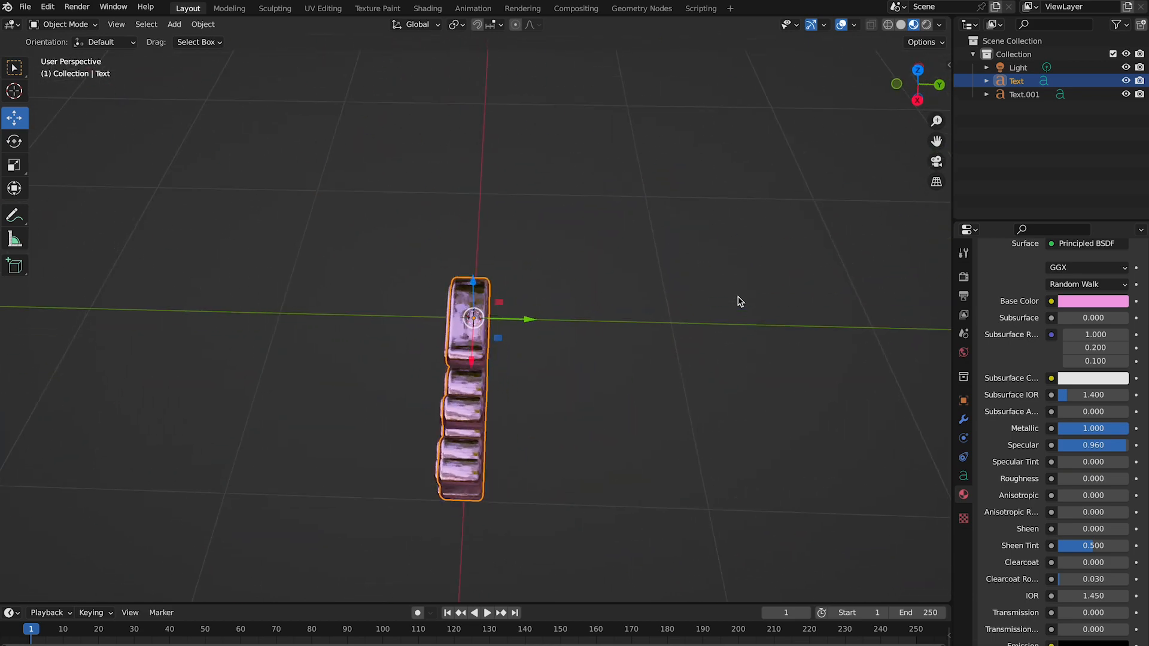
scroll(741, 302, left, 8)
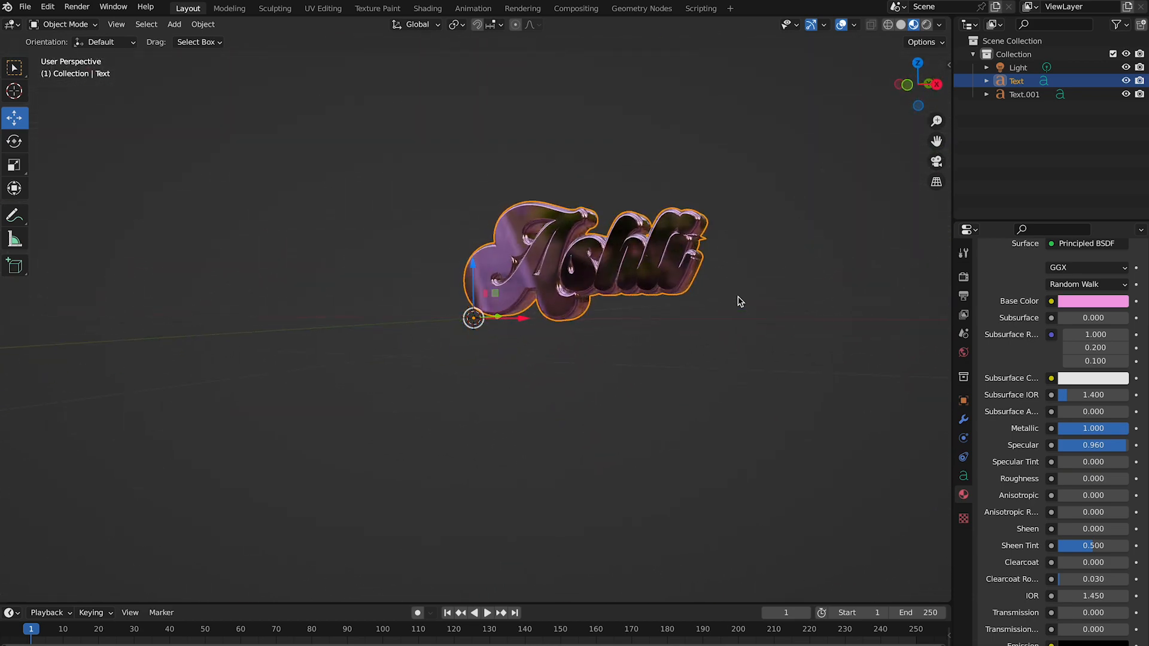
scroll(741, 301, up, 8)
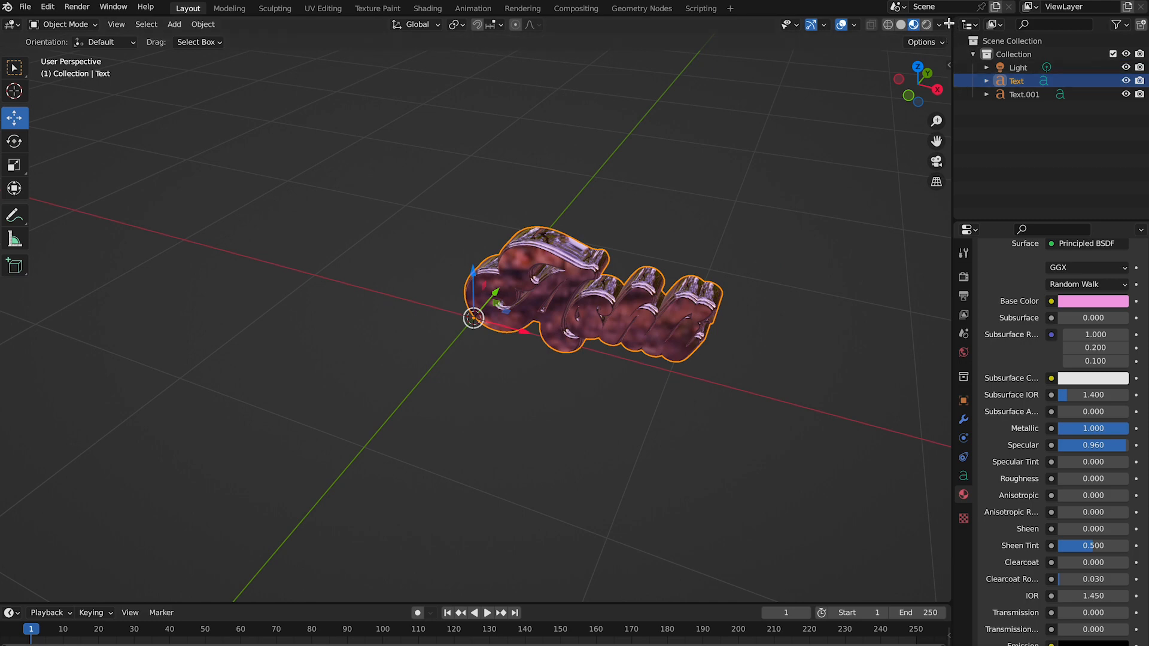
Split the 3D viewport vertically and turn the larger area into a Shader Editor showing the World nodes, with none selected
drag(948, 19, 380, 102)
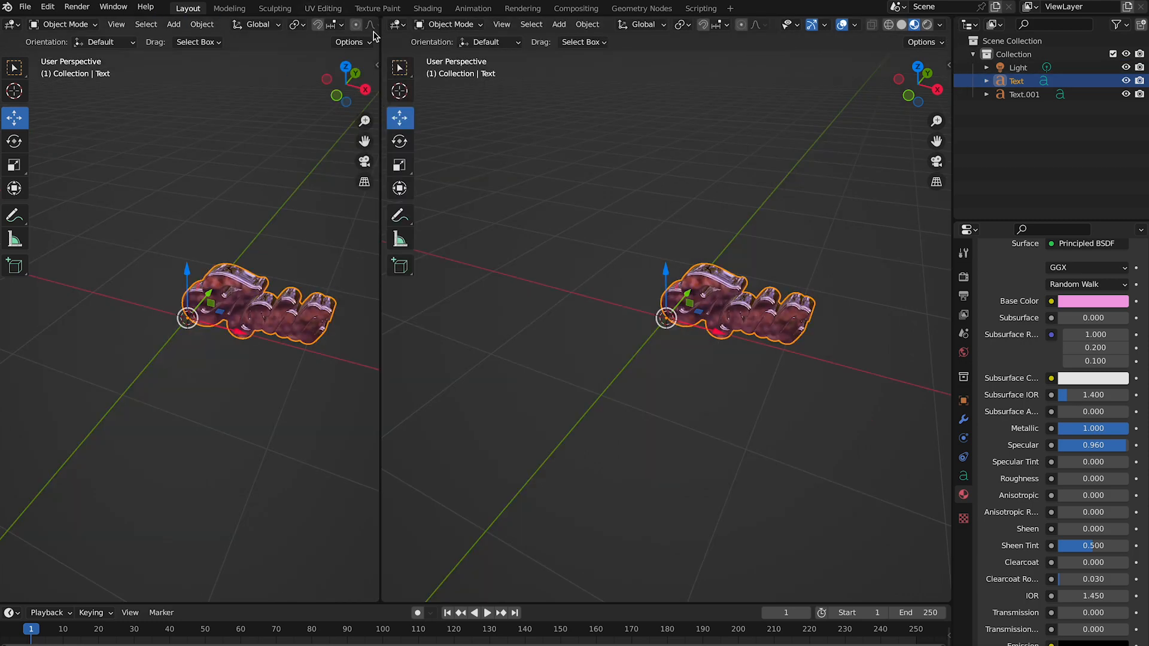
click(397, 24)
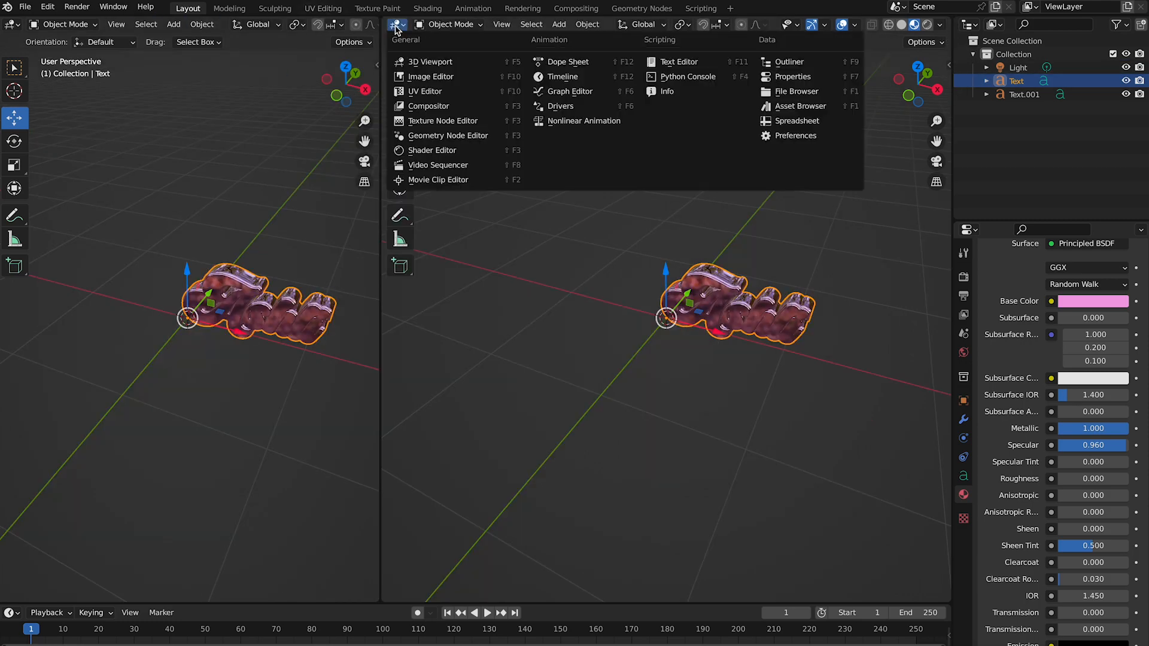
click(448, 154)
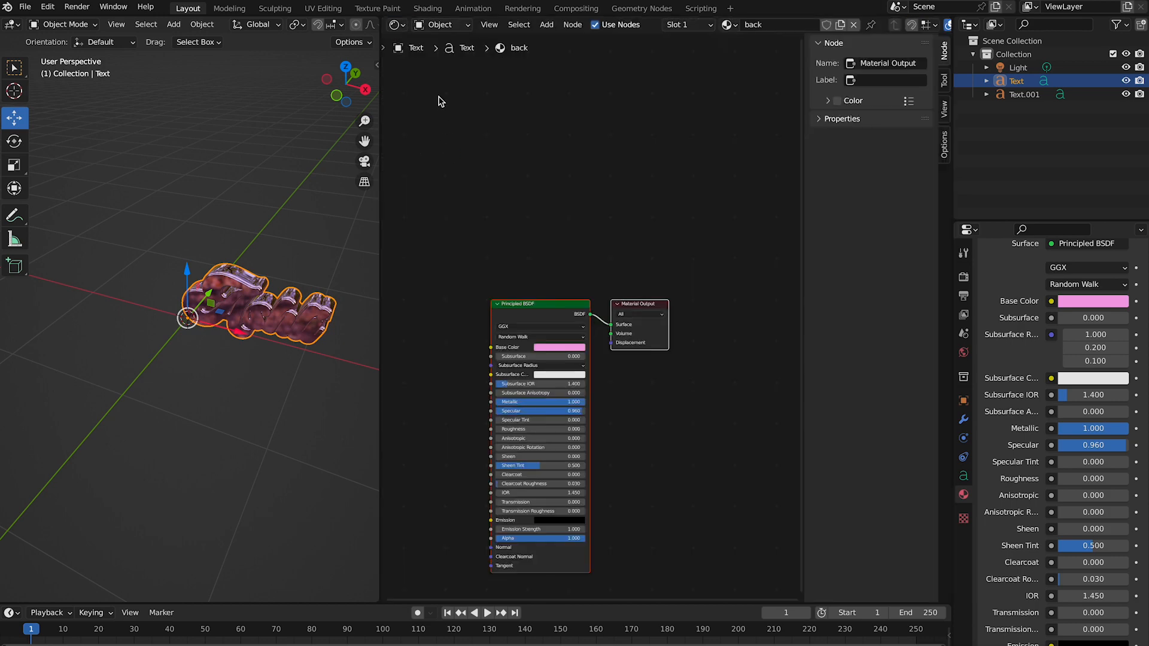
click(440, 26)
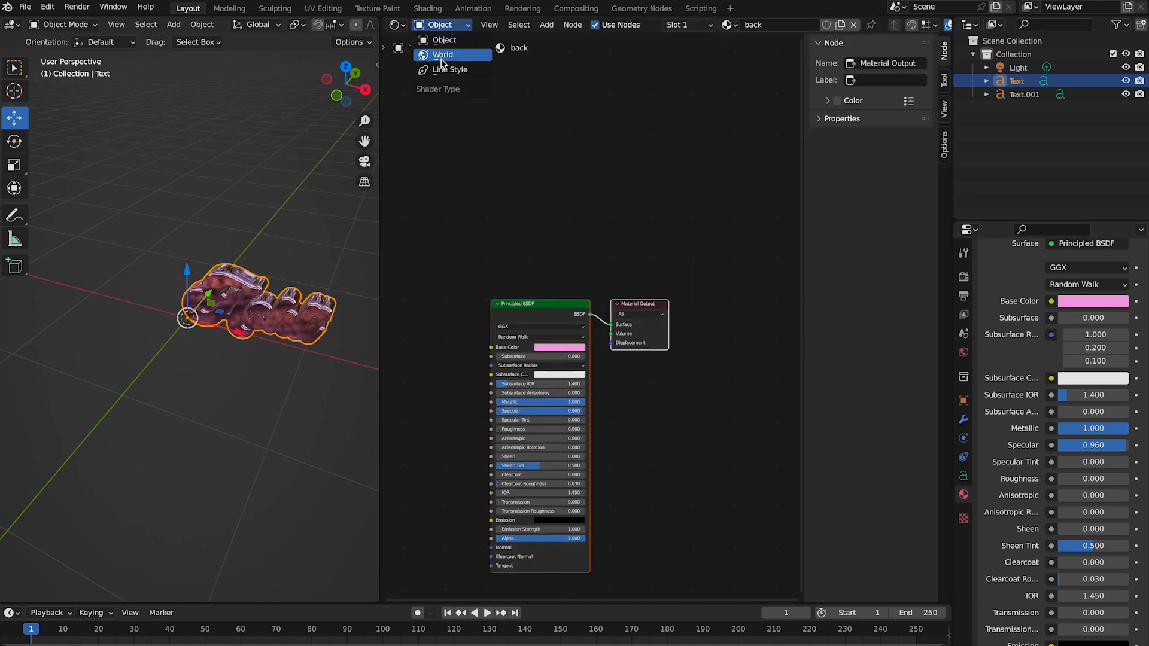
click(443, 59)
scroll(522, 300, up, 3)
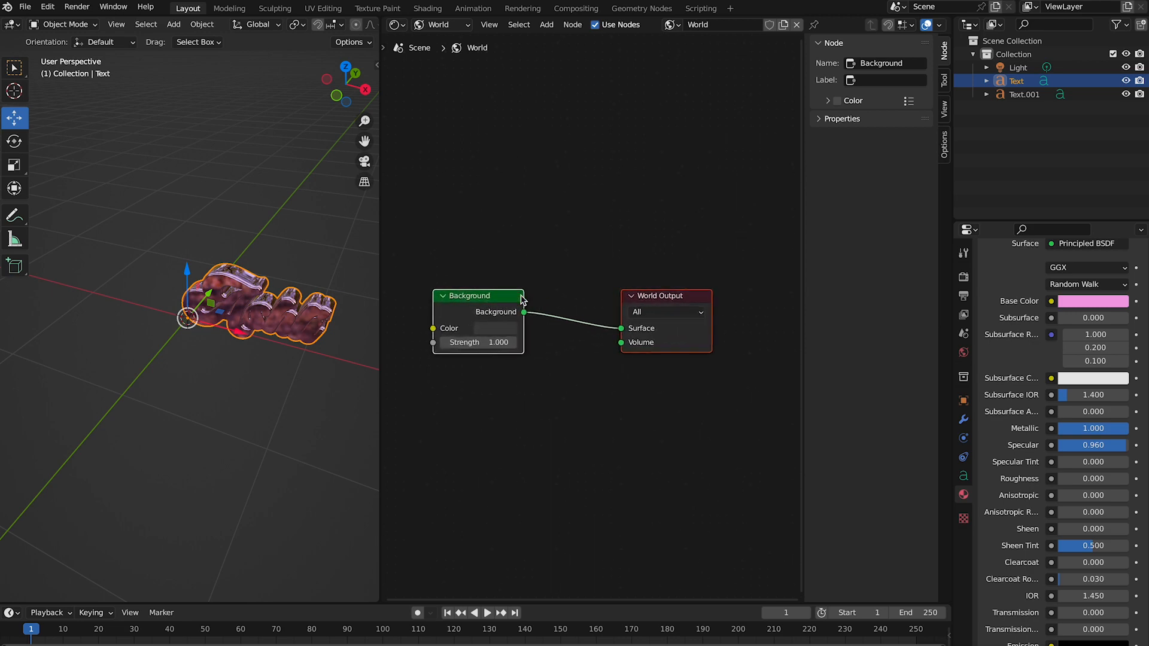
click(537, 238)
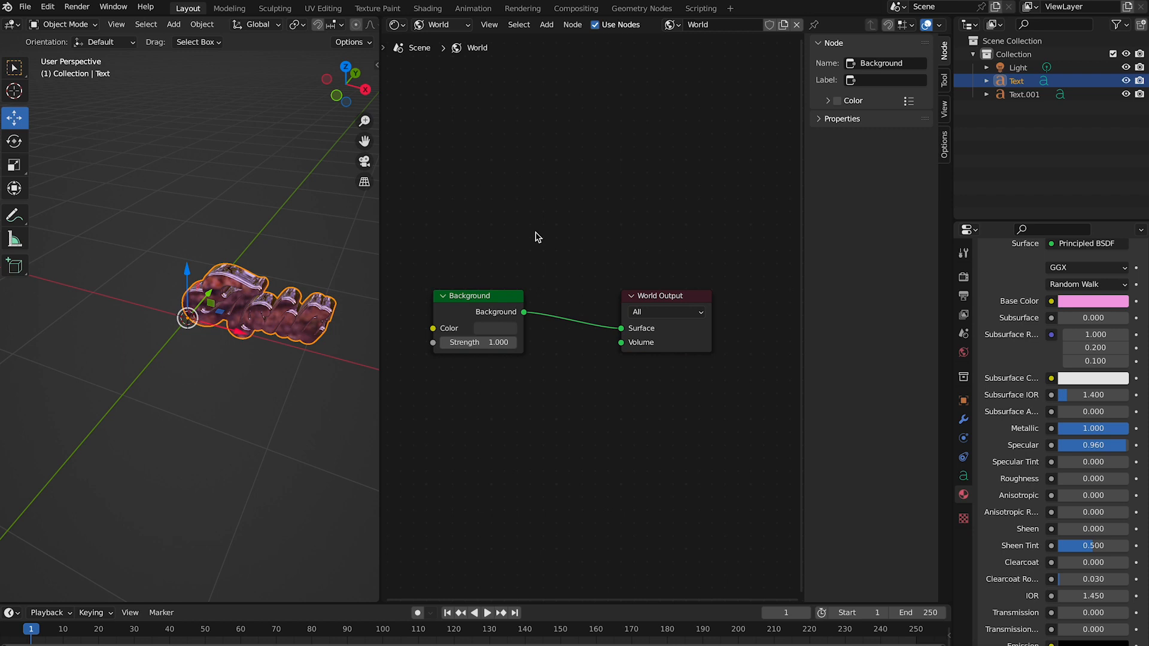
Add a Mix Shader node and place it above the existing Background and World Output nodes
key(shift+a)
click(536, 235)
text(mix sh)
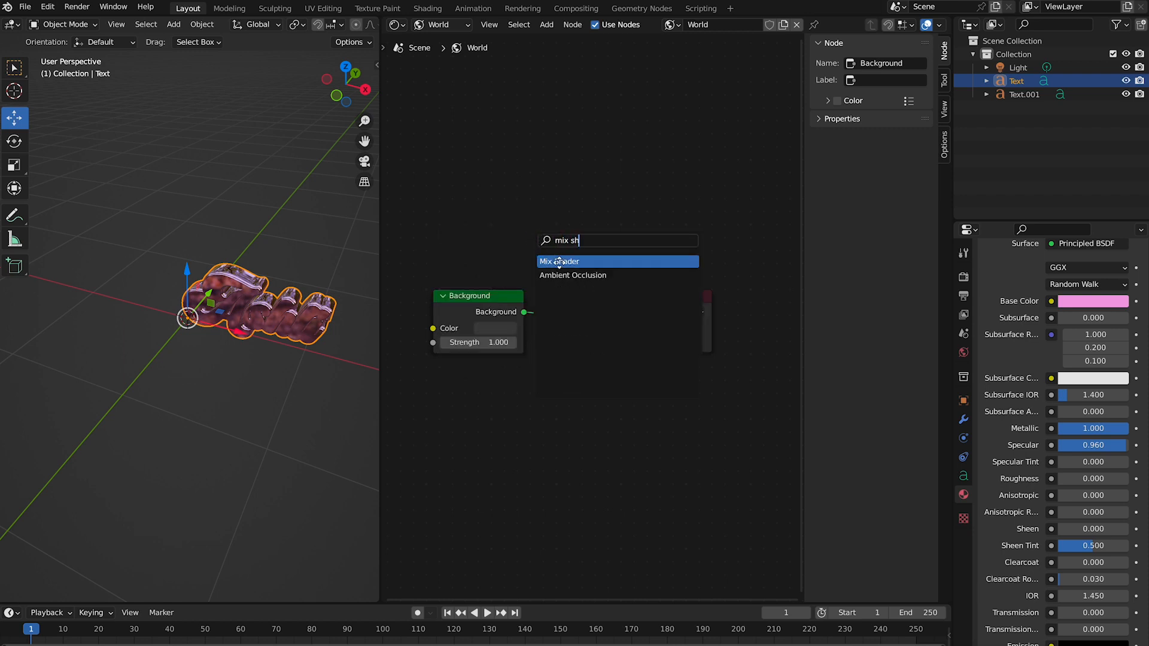
click(559, 261)
click(559, 184)
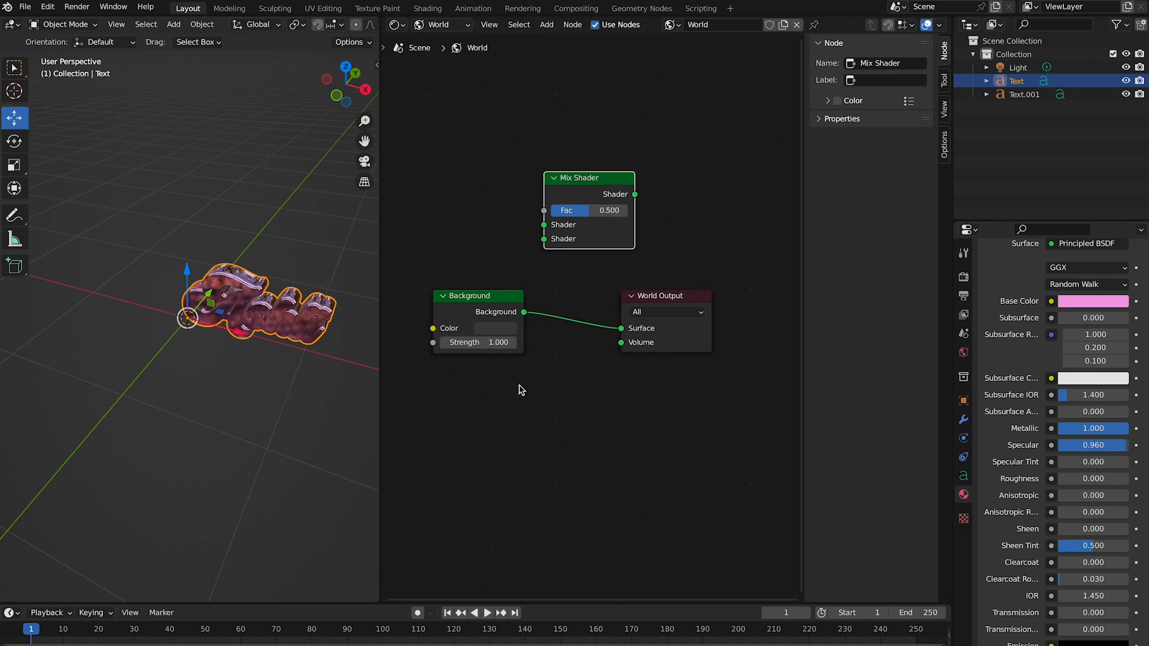
Add a second Background node and place it directly below the first one
key(shift+a)
click(541, 426)
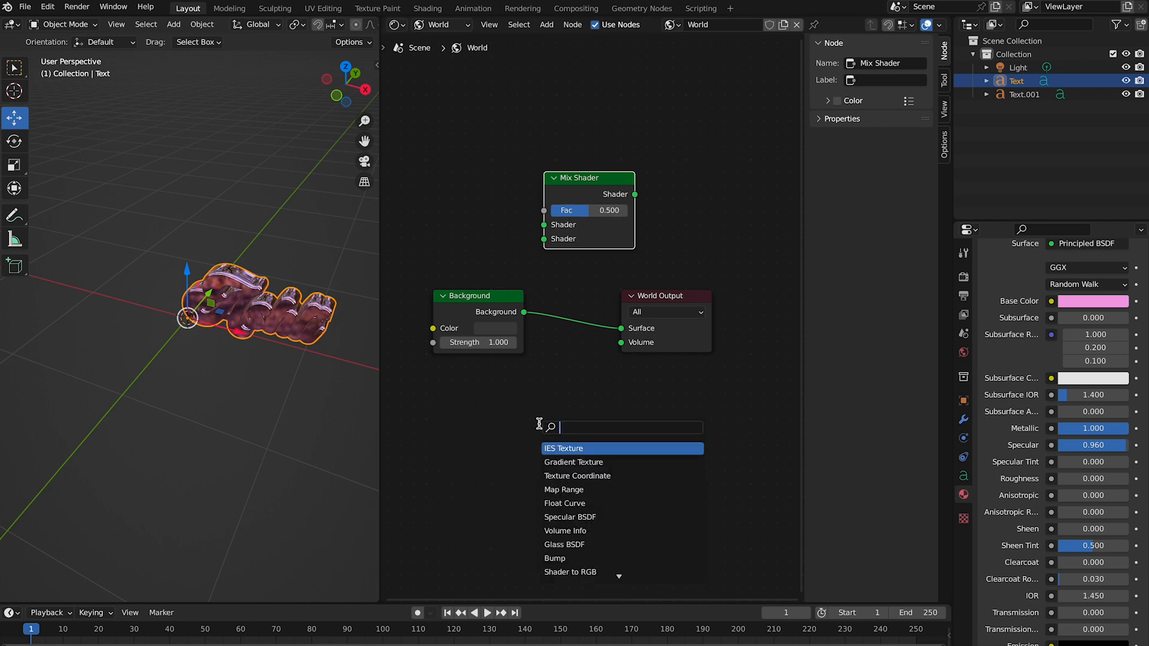
text(backgr)
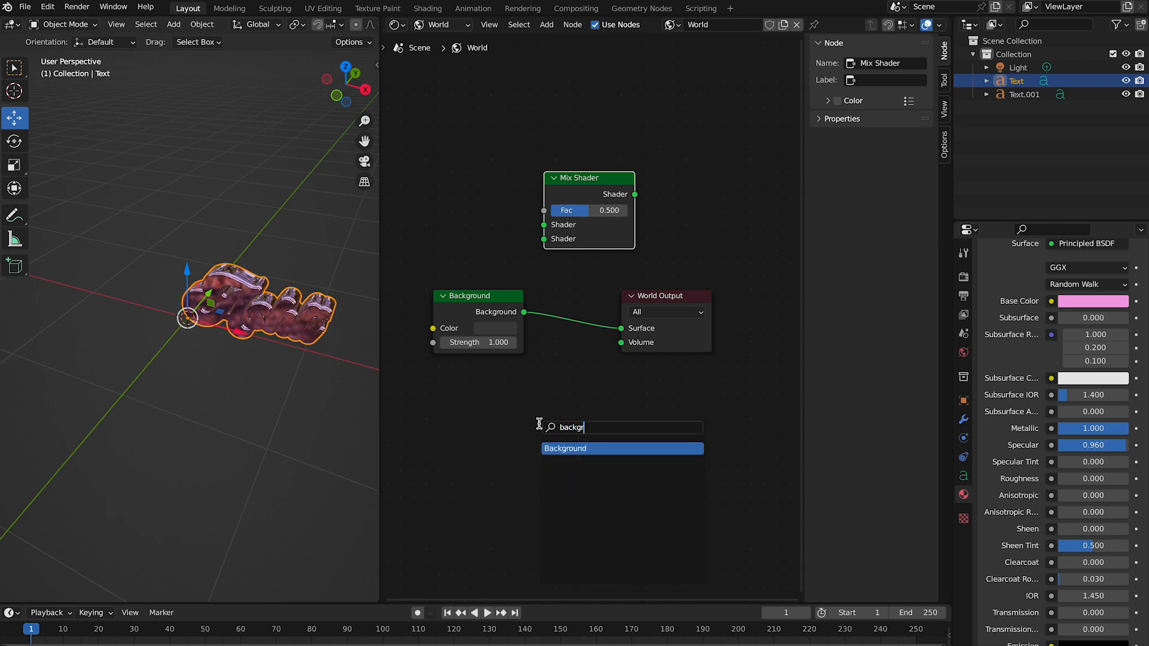
click(560, 449)
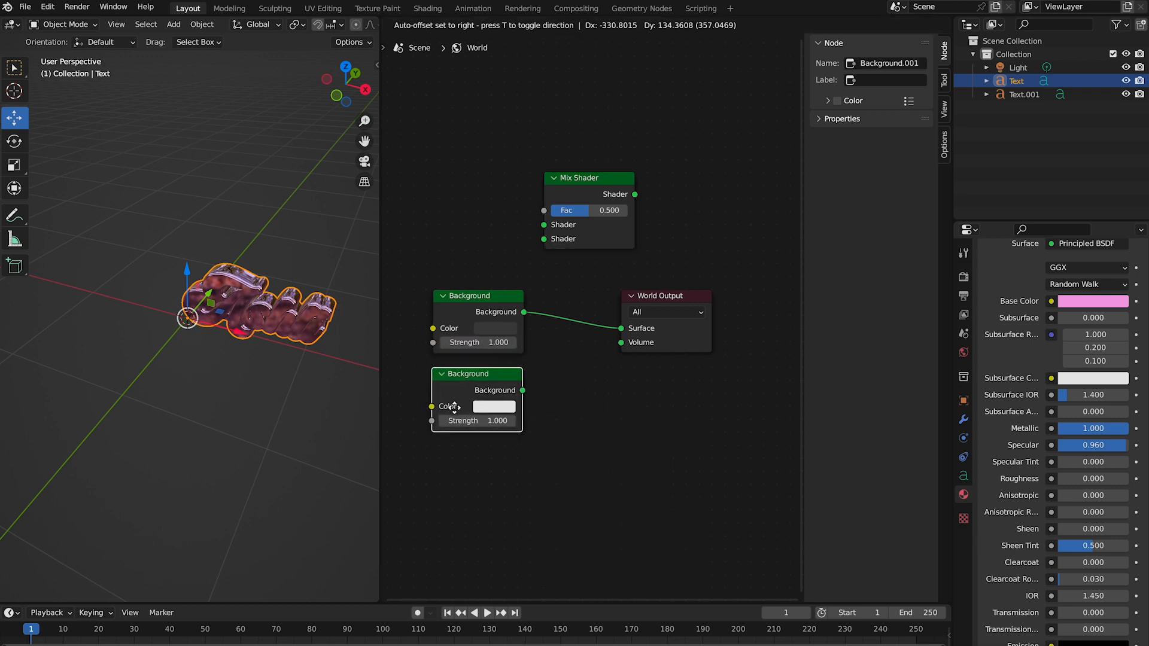
click(521, 455)
Add a Light Path node and place it above the first Background node
key(shift+a)
click(583, 478)
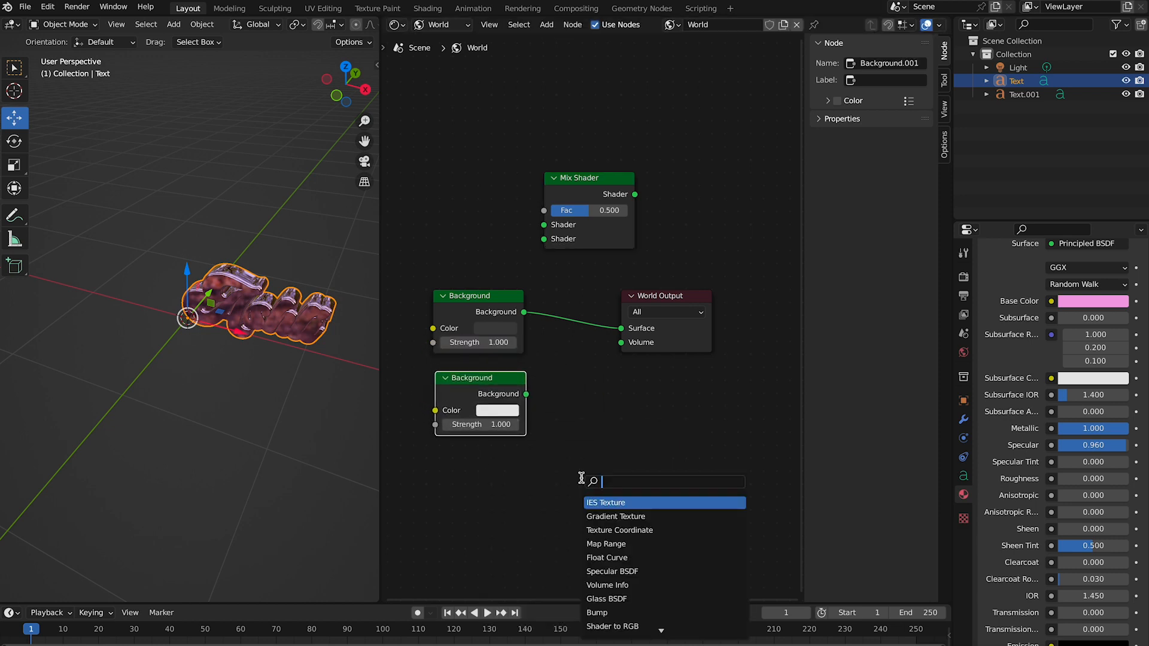
text(light)
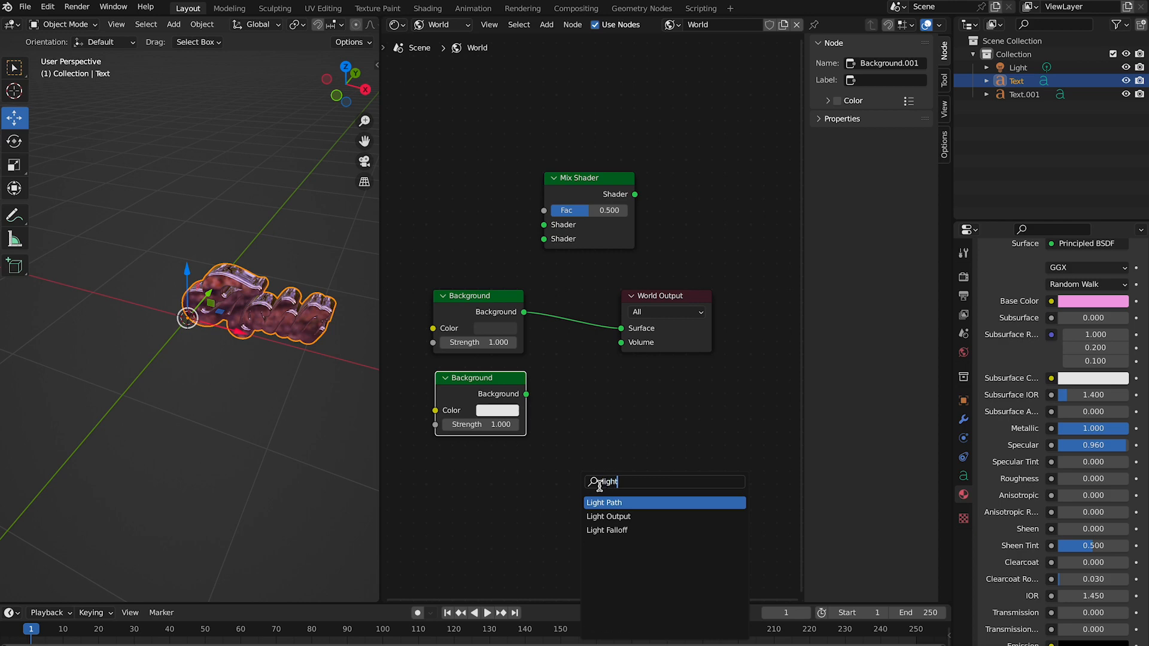
click(644, 504)
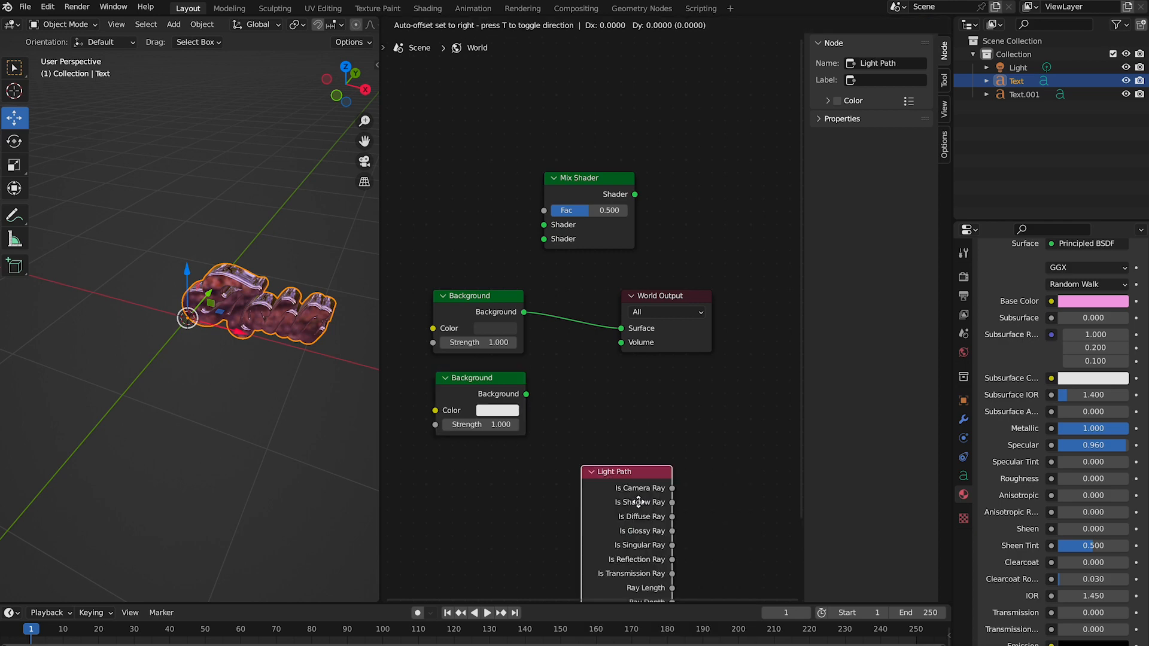
click(496, 107)
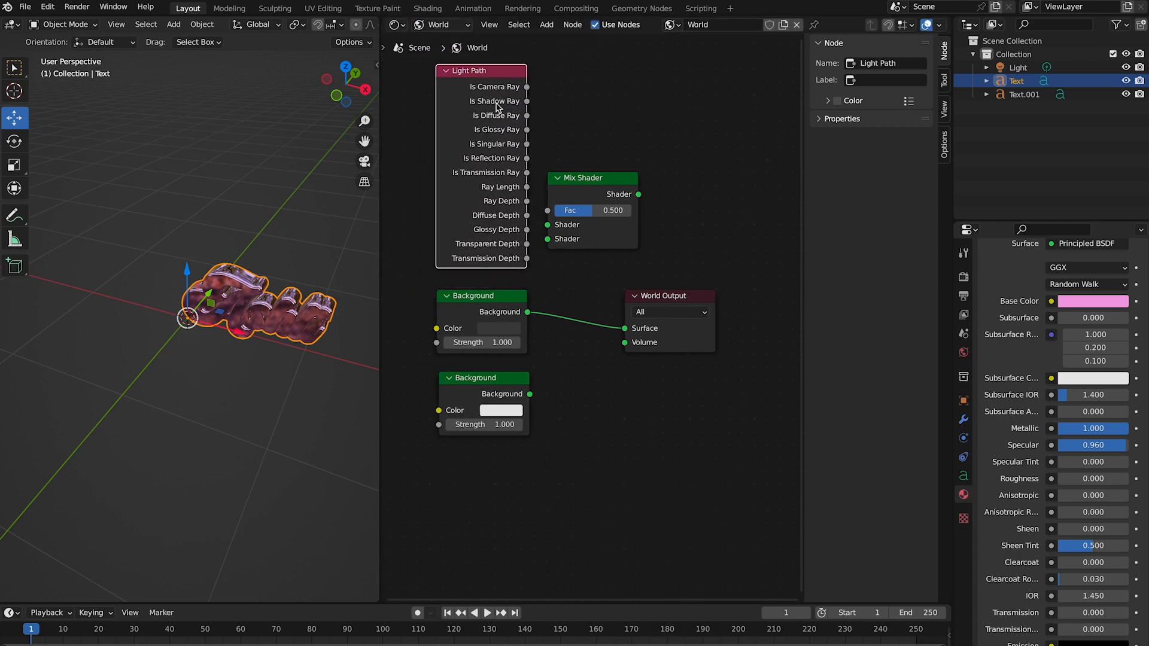
Add an Environment Texture node and place it to the left of the two Background nodes
key(shift+a)
click(596, 399)
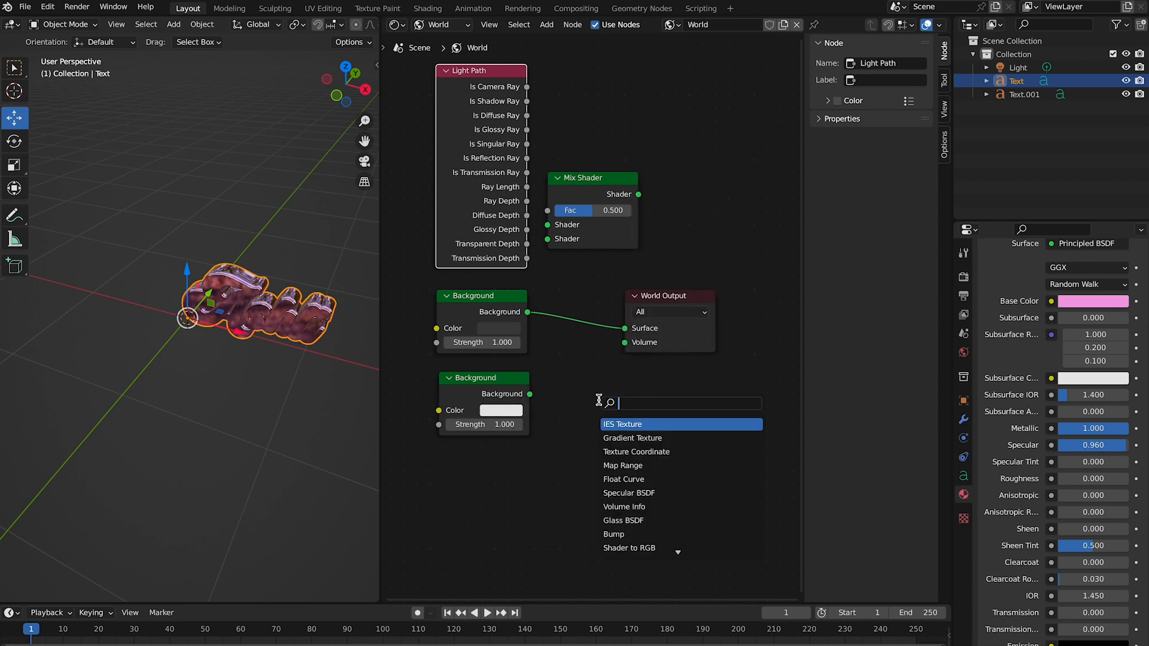
text(env)
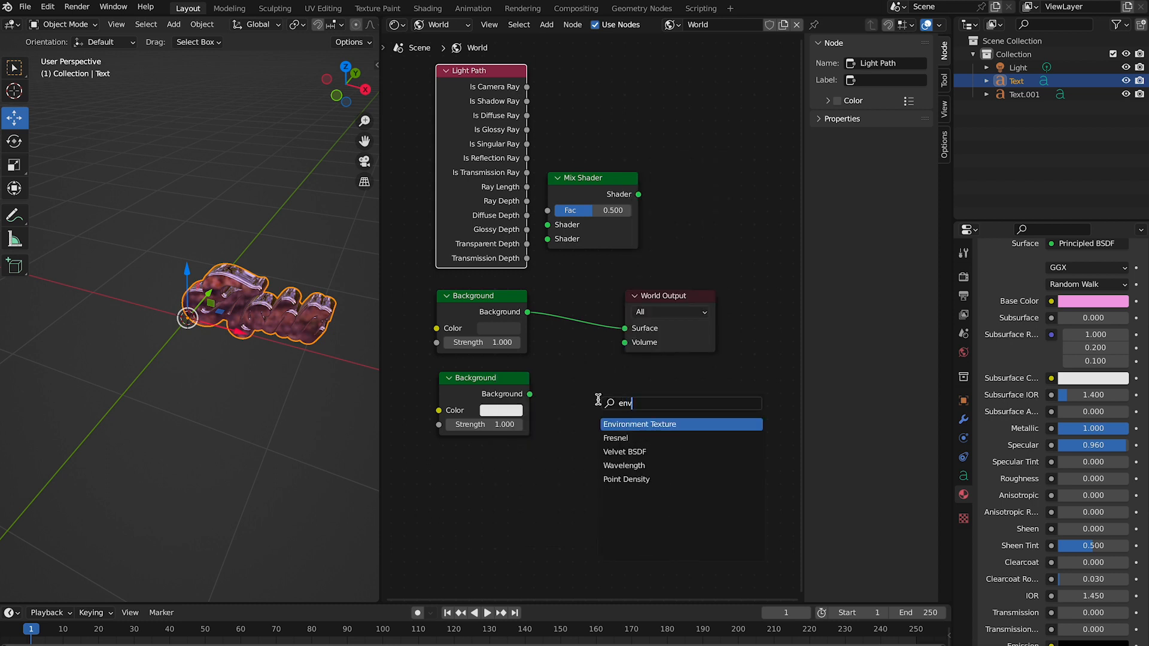
click(651, 425)
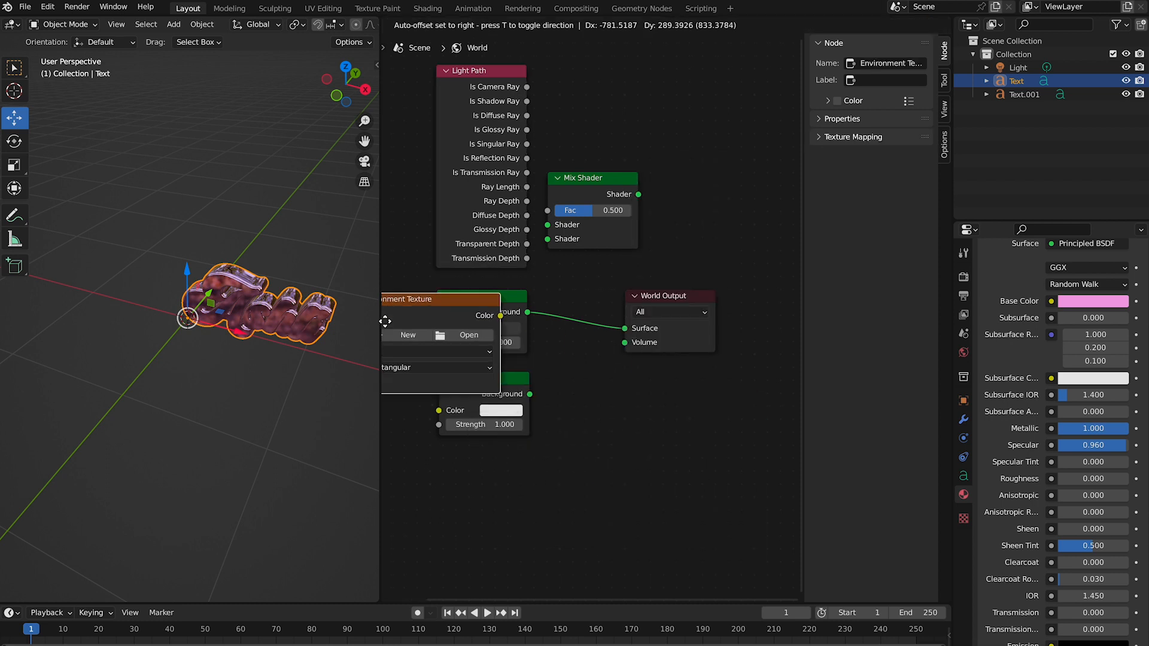
click(491, 333)
scroll(771, 473, right, 10)
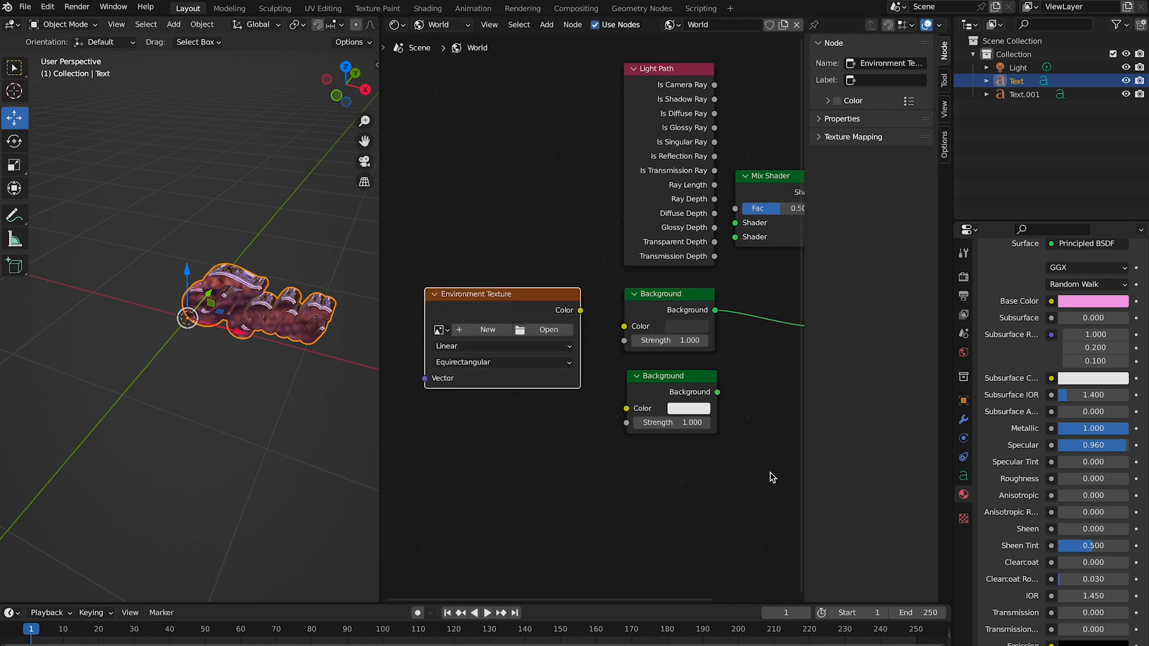
Move the World Output node further right and insert the Mix Shader into the link between the first Background and World Output
scroll(770, 473, left, 4)
scroll(771, 473, down, 2)
drag(716, 257, 793, 256)
drag(598, 154, 620, 255)
scroll(621, 256, left, 3)
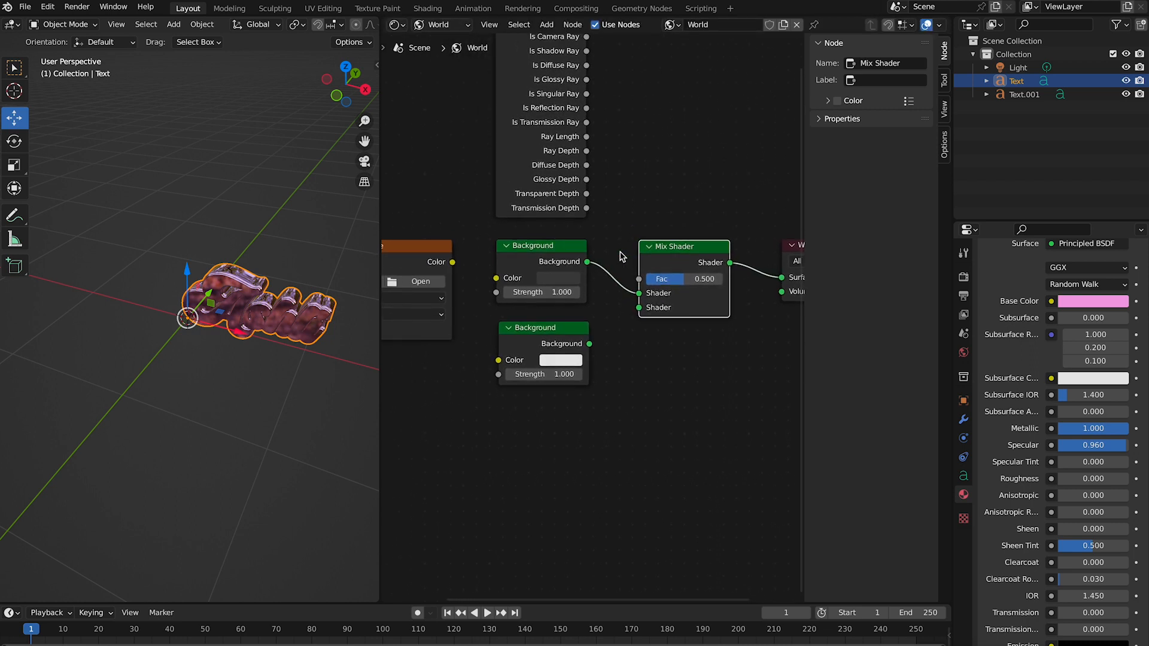
Connect the Light Path node's Is Camera Ray output to the Mix Shader's Fac input
scroll(620, 256, up, 2)
scroll(621, 256, right, 3)
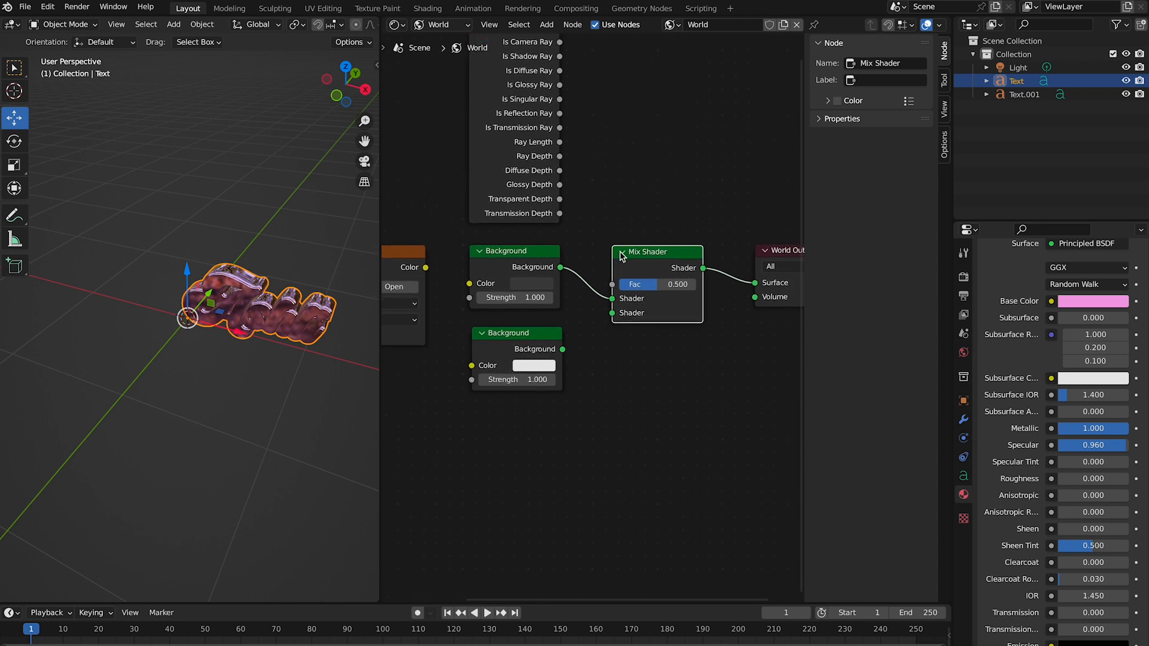
scroll(621, 256, up, 3)
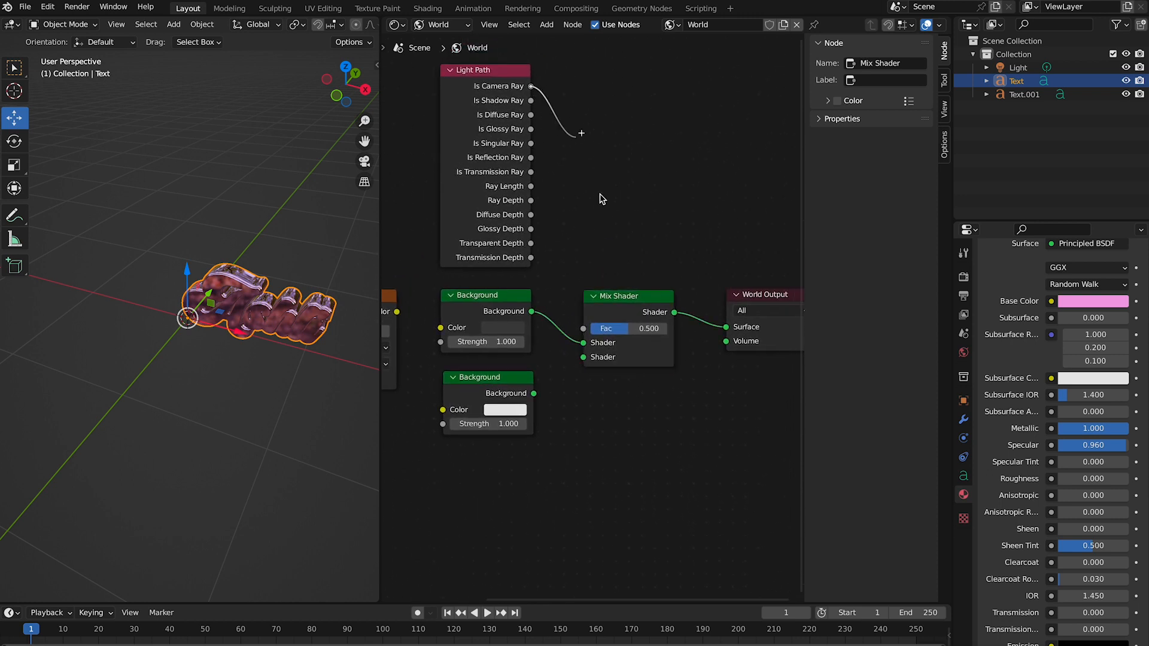
drag(586, 326, 580, 329)
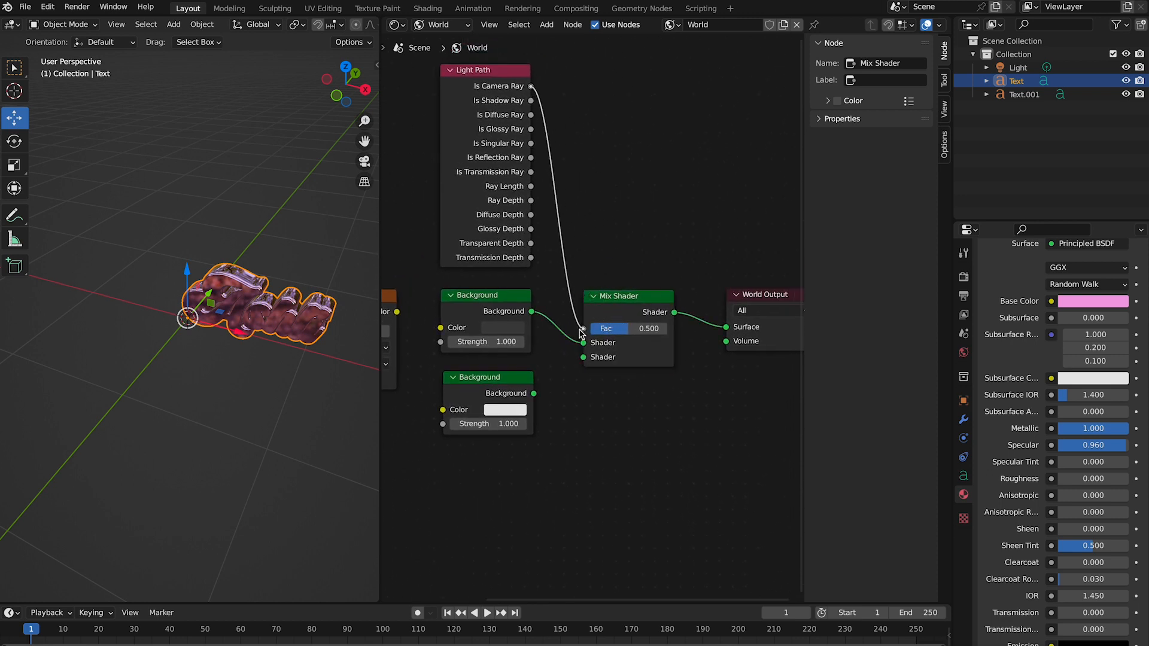
Connect the lower Background node's output to the Mix Shader's second Shader input
scroll(580, 331, left, 6)
scroll(580, 331, down, 2)
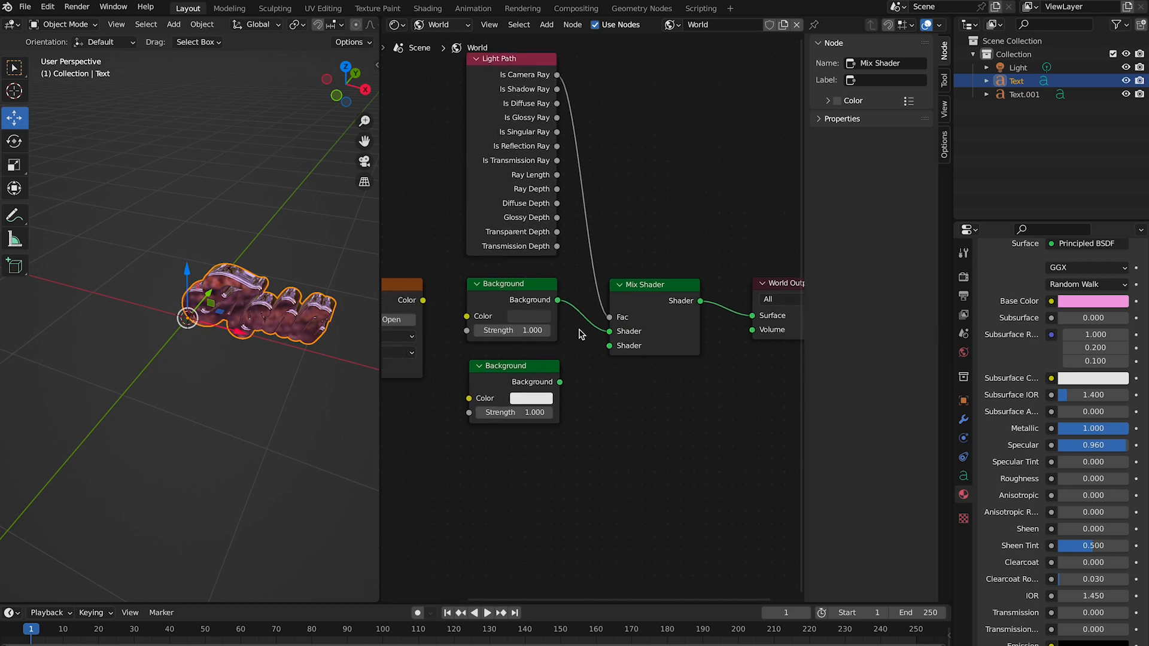
scroll(579, 331, up, 1)
scroll(579, 334, up, 1)
scroll(579, 334, right, 2)
scroll(579, 335, down, 1)
scroll(579, 334, left, 1)
scroll(580, 334, right, 2)
scroll(580, 333, up, 1)
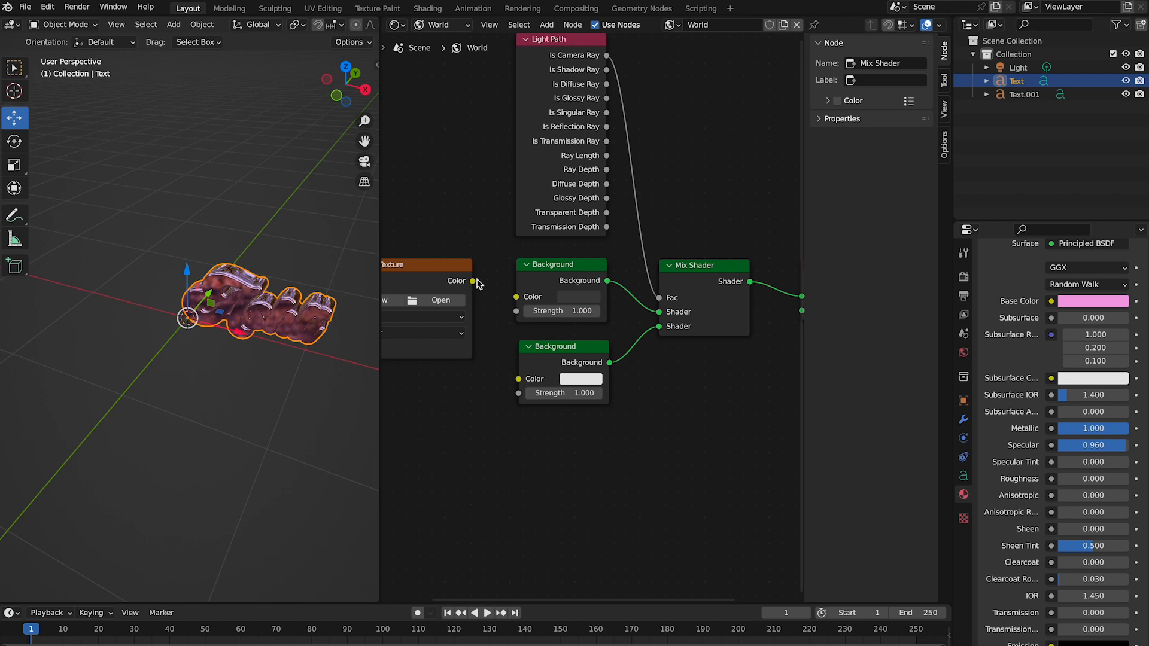
Connect the Environment Texture's Color output to the upper Background node's Color input
scroll(478, 284, left, 2)
scroll(478, 284, down, 1)
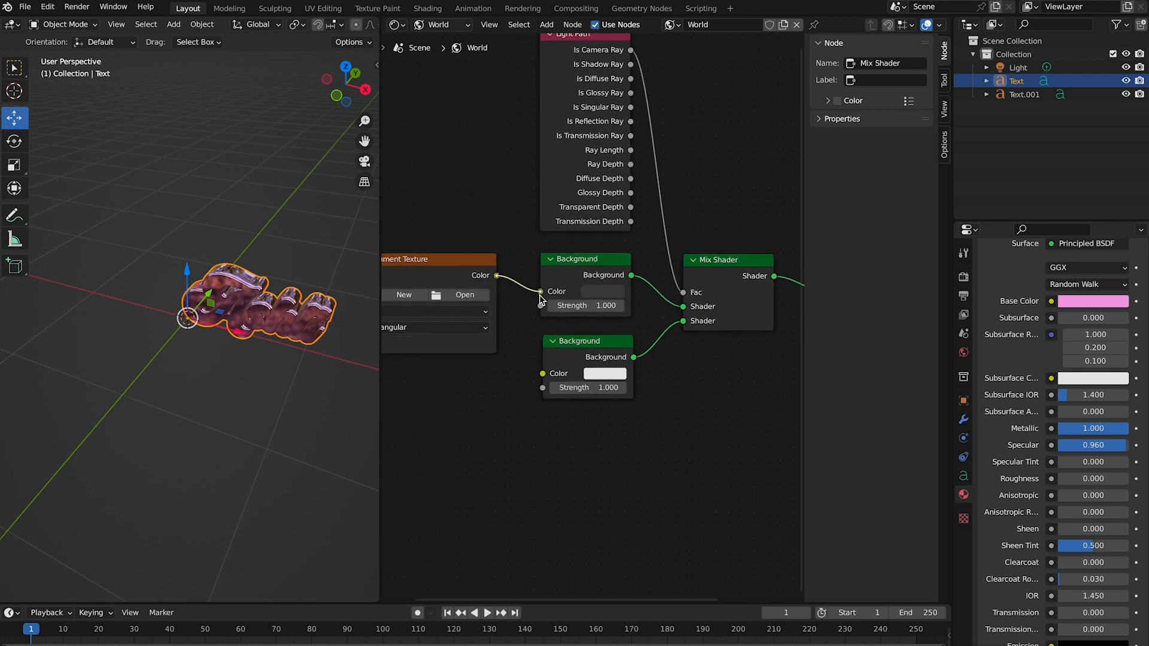
scroll(576, 331, left, 5)
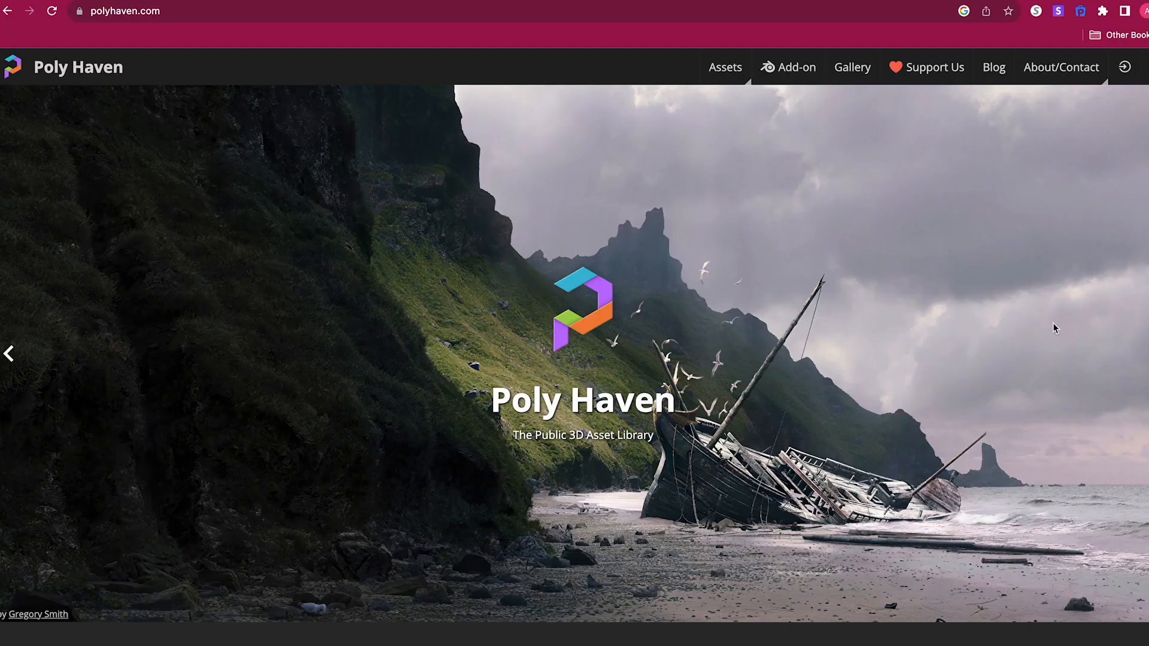
Switch to the Poly Haven website and browse its HDRIs under Skies > Natural Light for a cloudy blue sky
scroll(1055, 326, down, 7)
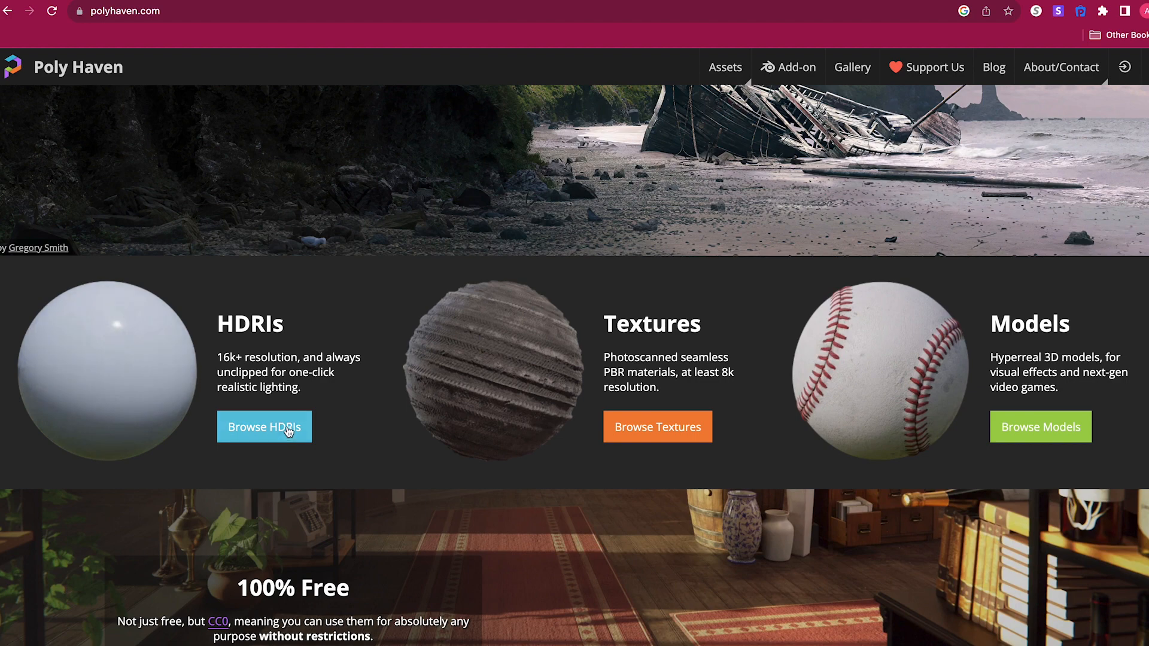
click(290, 430)
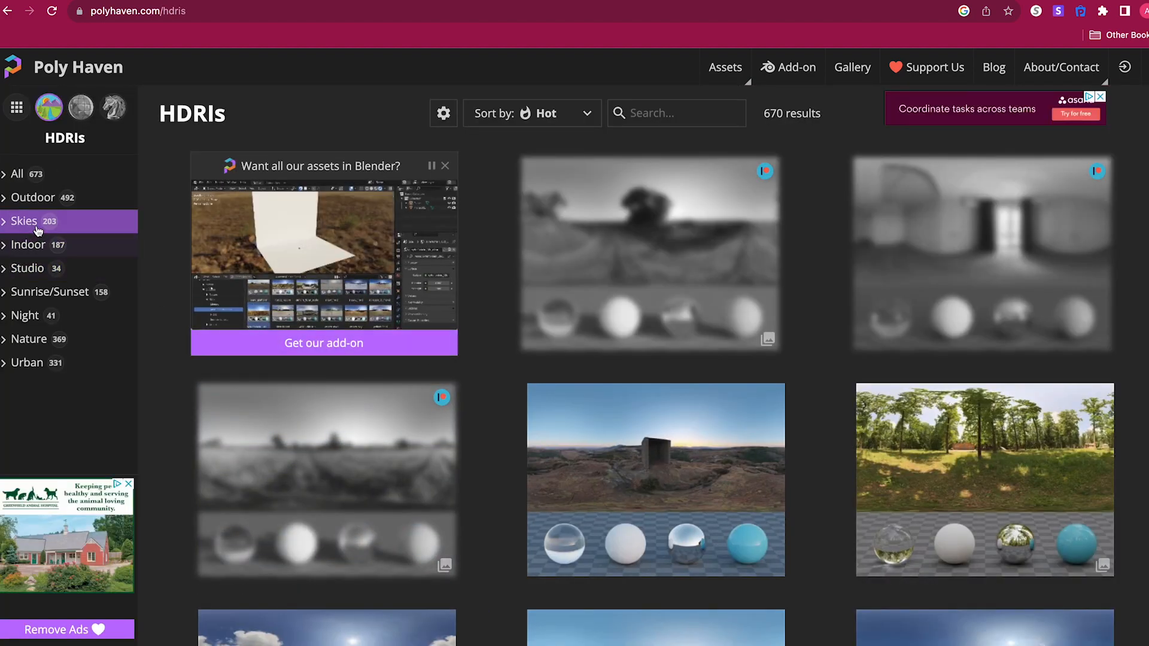
click(24, 221)
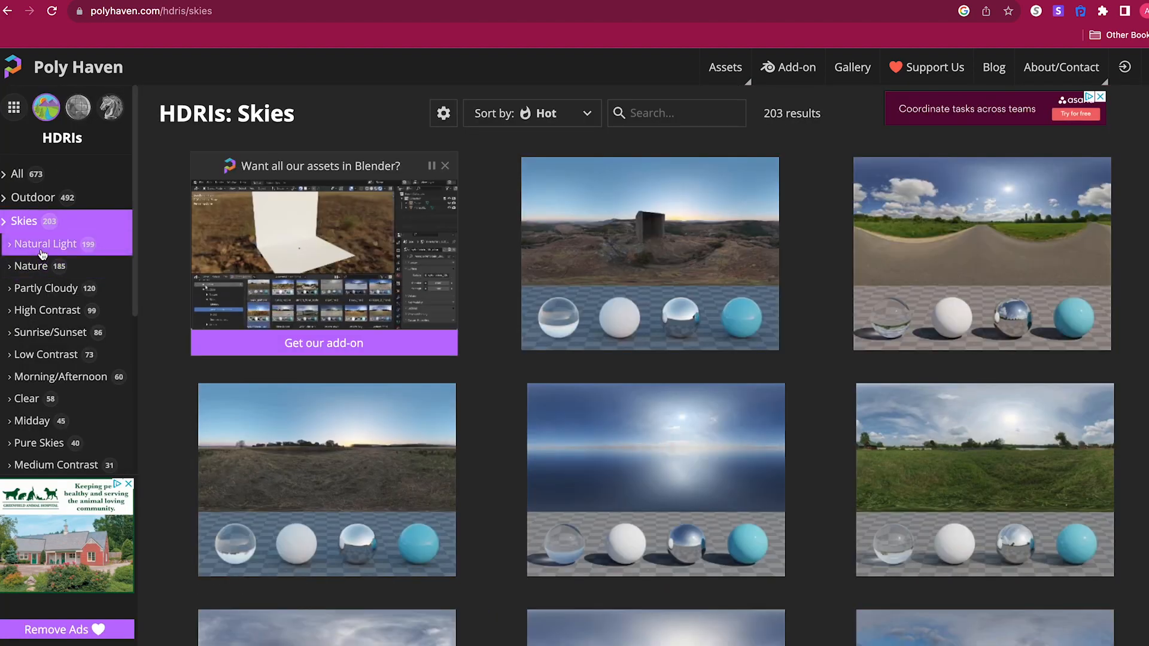
click(41, 253)
scroll(475, 309, down, 2)
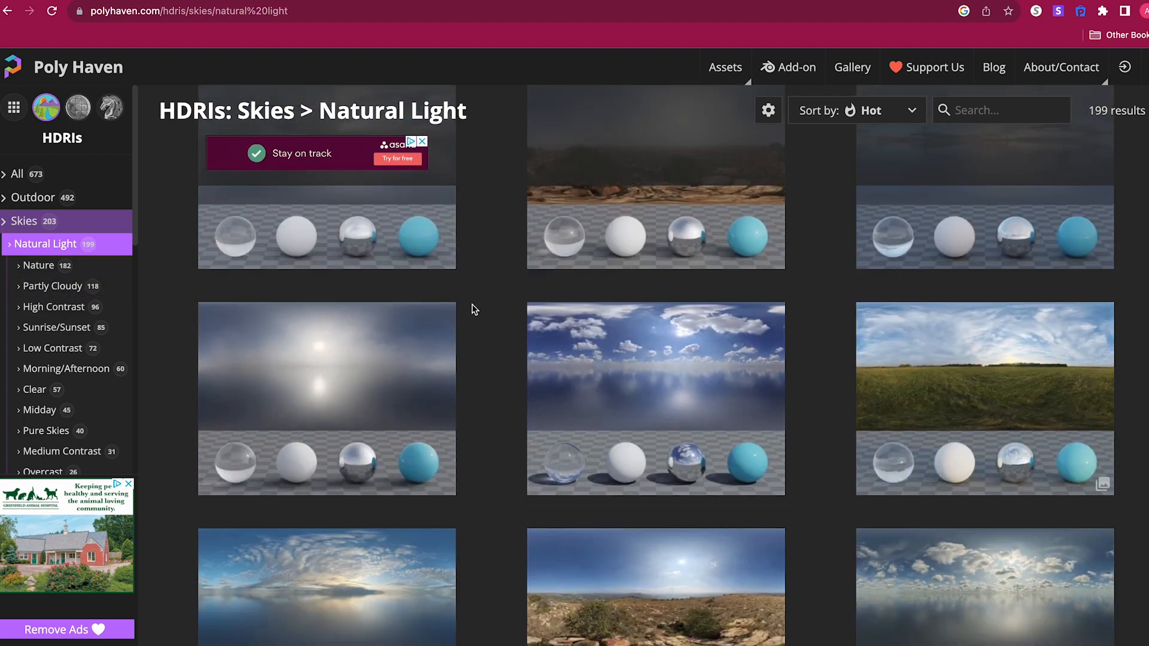
click(544, 335)
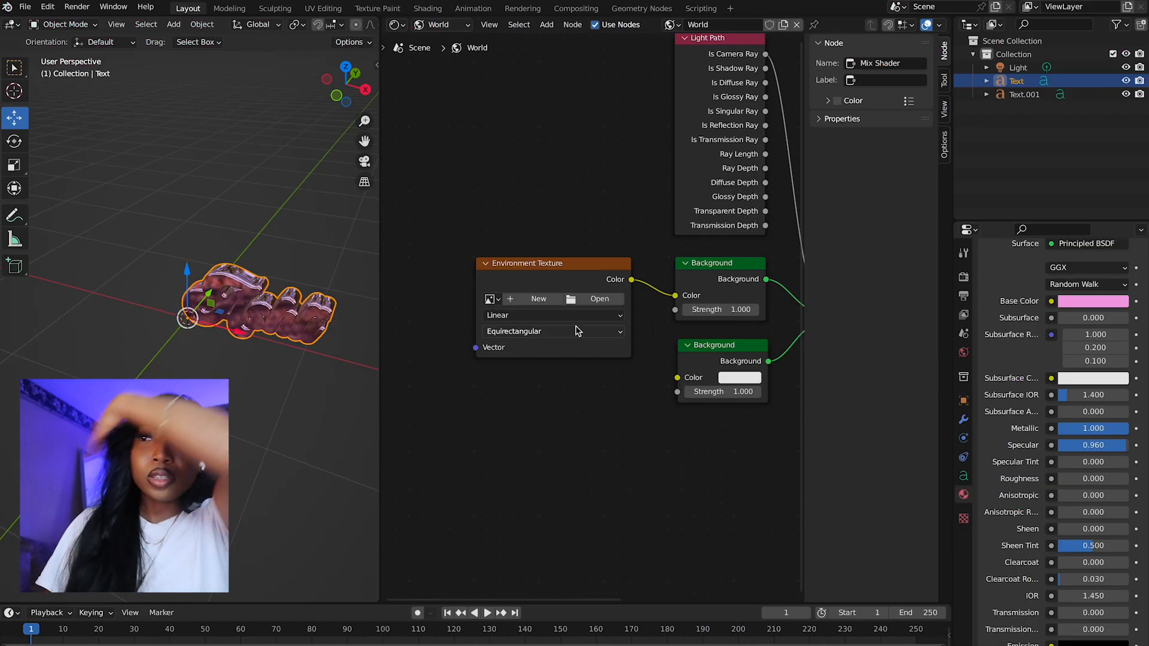
Load the kloofendal_48d_partly_cloudy_puresky 4k EXR from the Desktop's hdri folder into the Environment Texture node
click(596, 300)
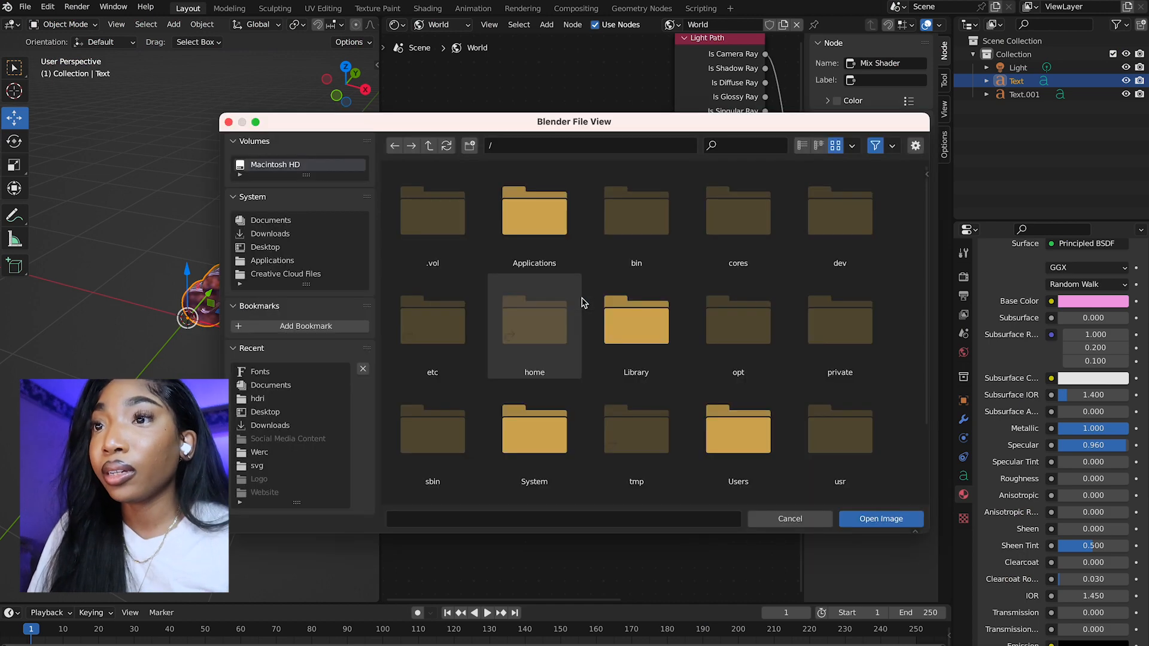
click(265, 247)
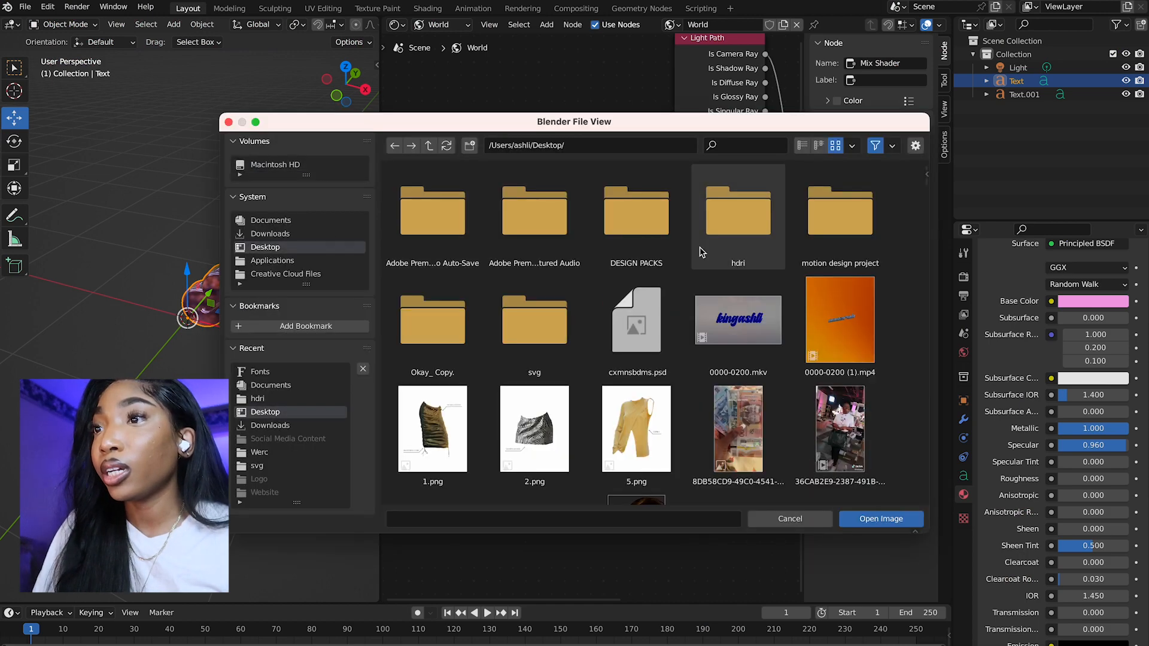
click(735, 227)
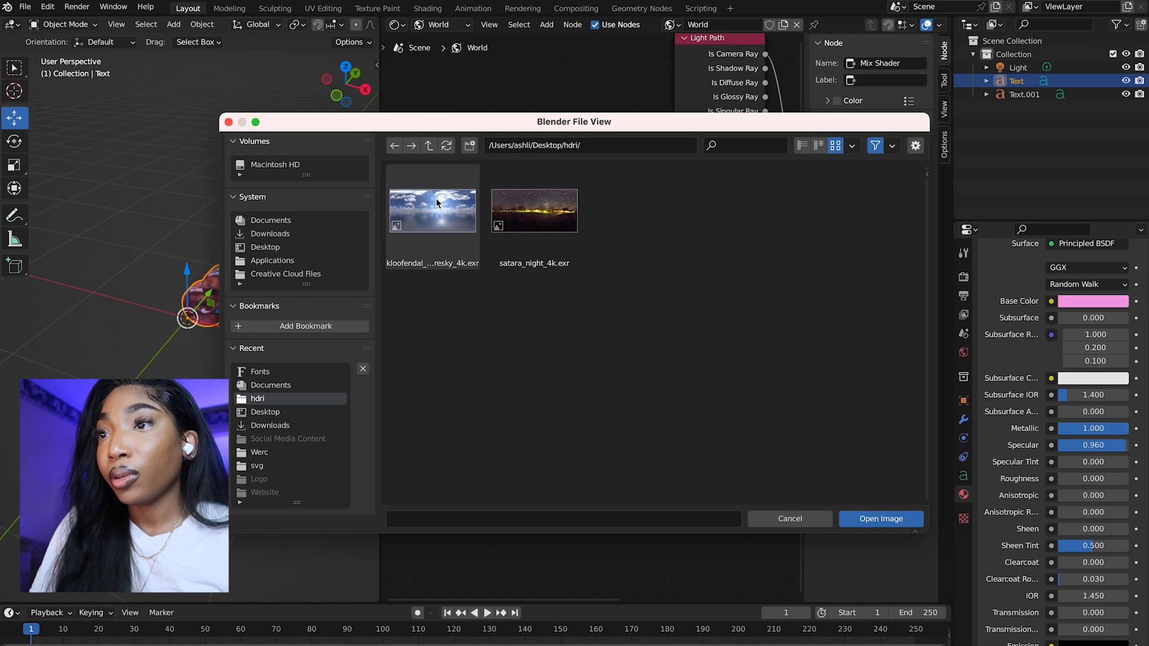
double_click(437, 203)
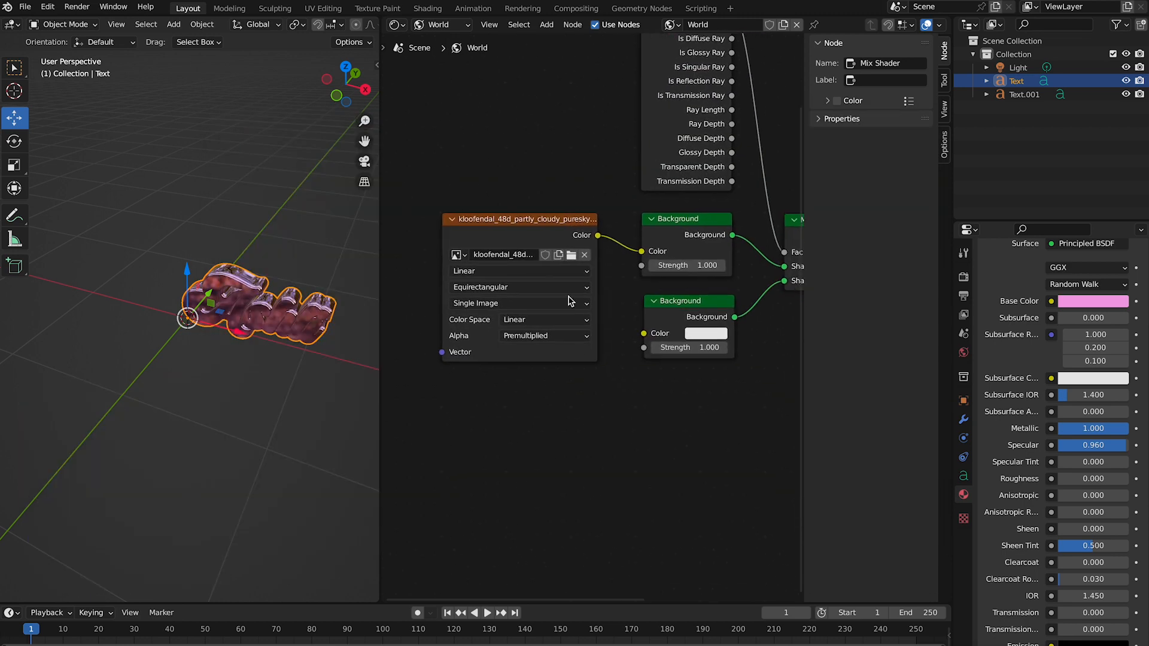
Copy and paste the Environment Texture node, and place one of the two directly below the other
click(542, 223)
right_click(542, 222)
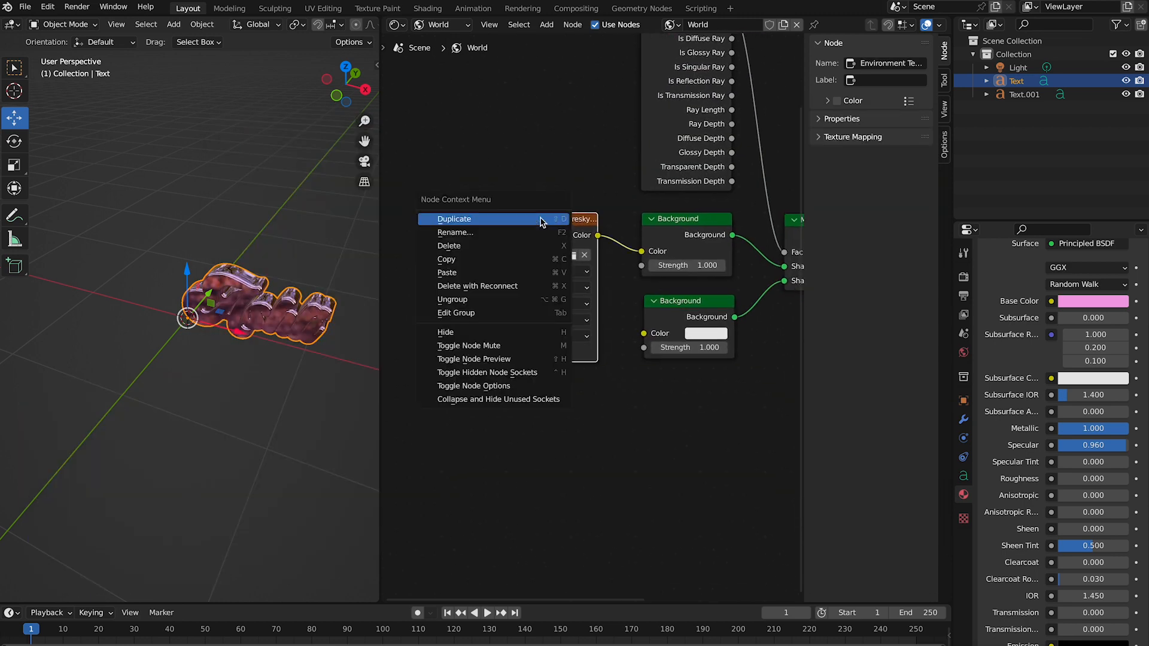
right_click(524, 442)
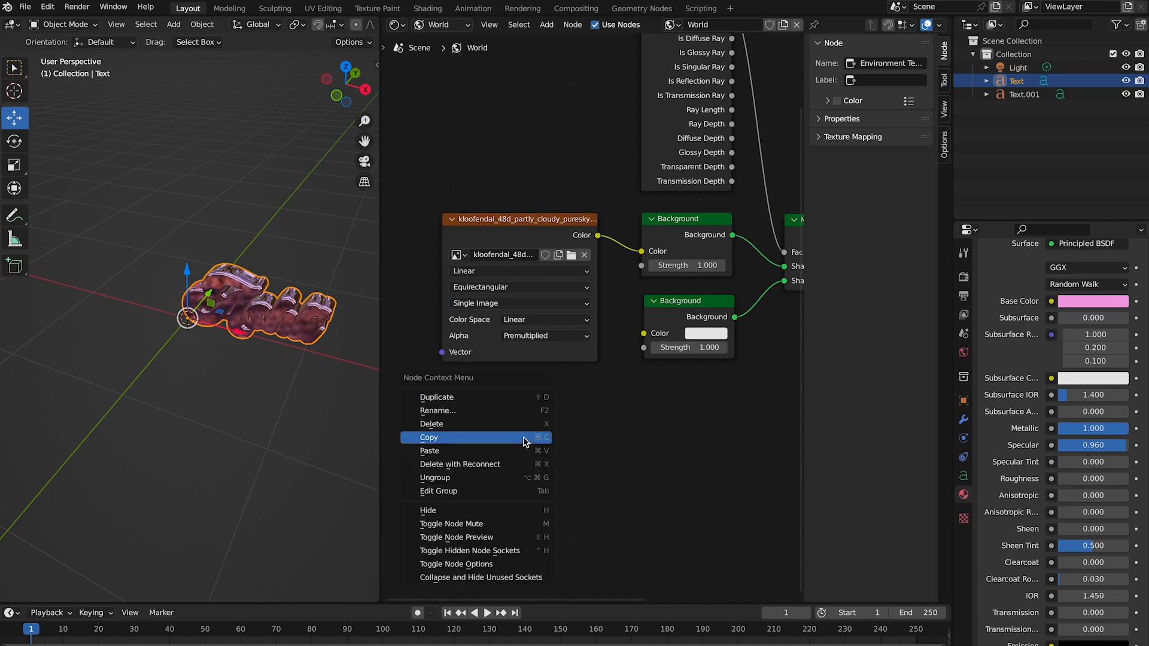
click(520, 447)
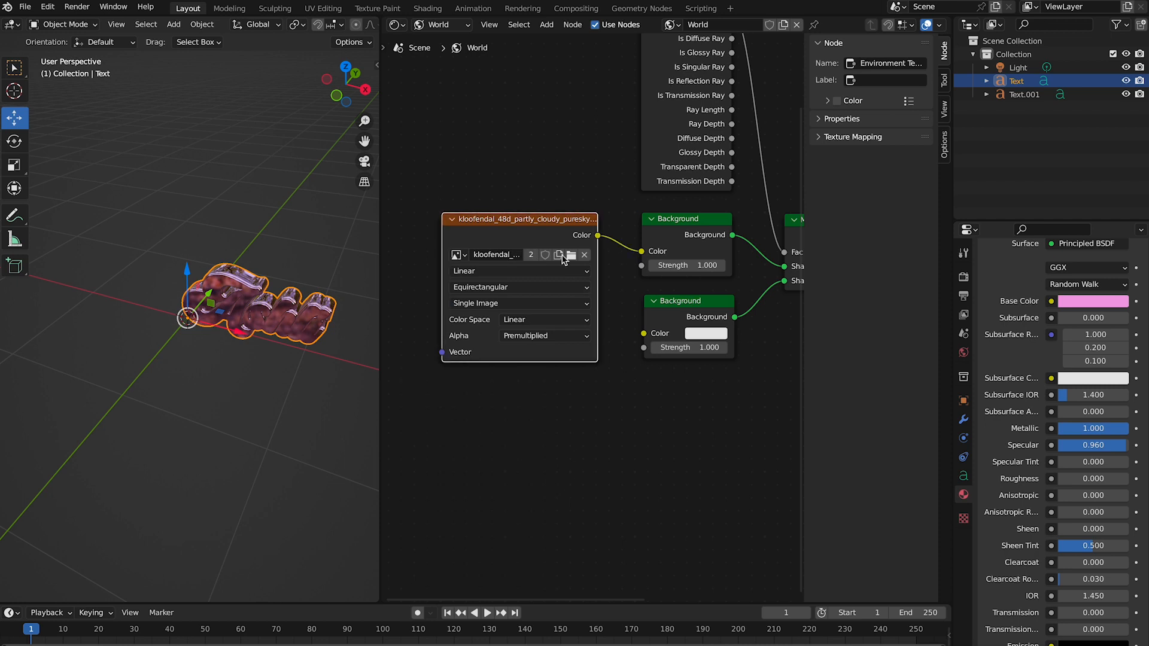
drag(556, 225, 555, 391)
Connect the lower Environment Texture's Color output to the lower Background node's Color input
click(602, 400)
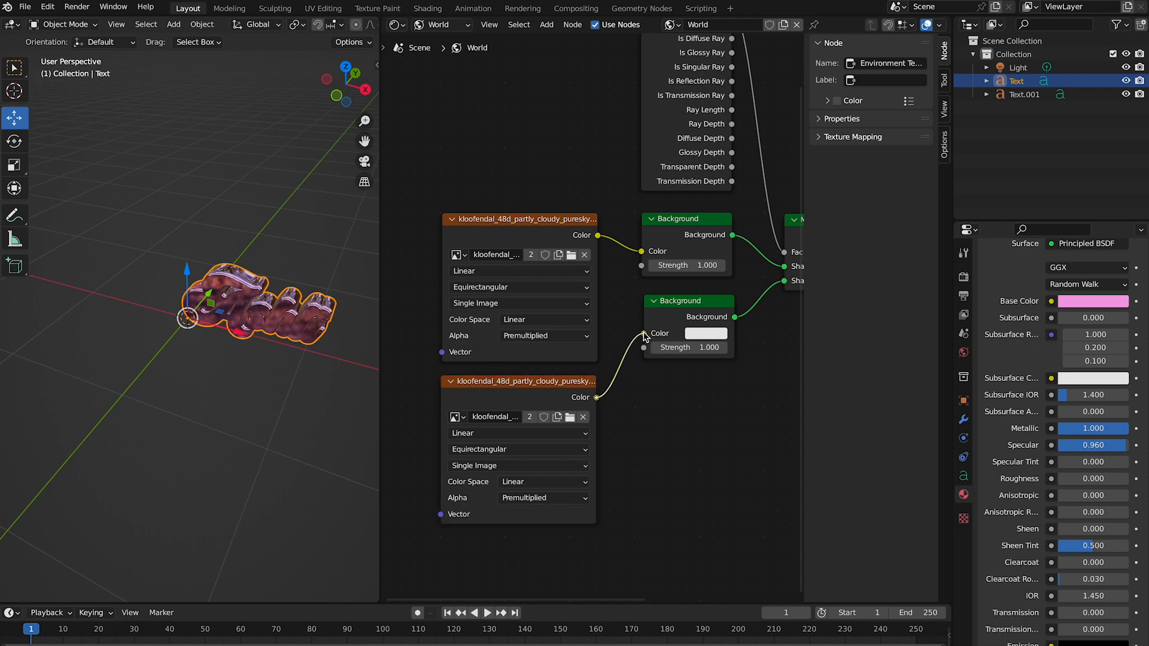
drag(643, 336, 643, 335)
scroll(657, 418, down, 1)
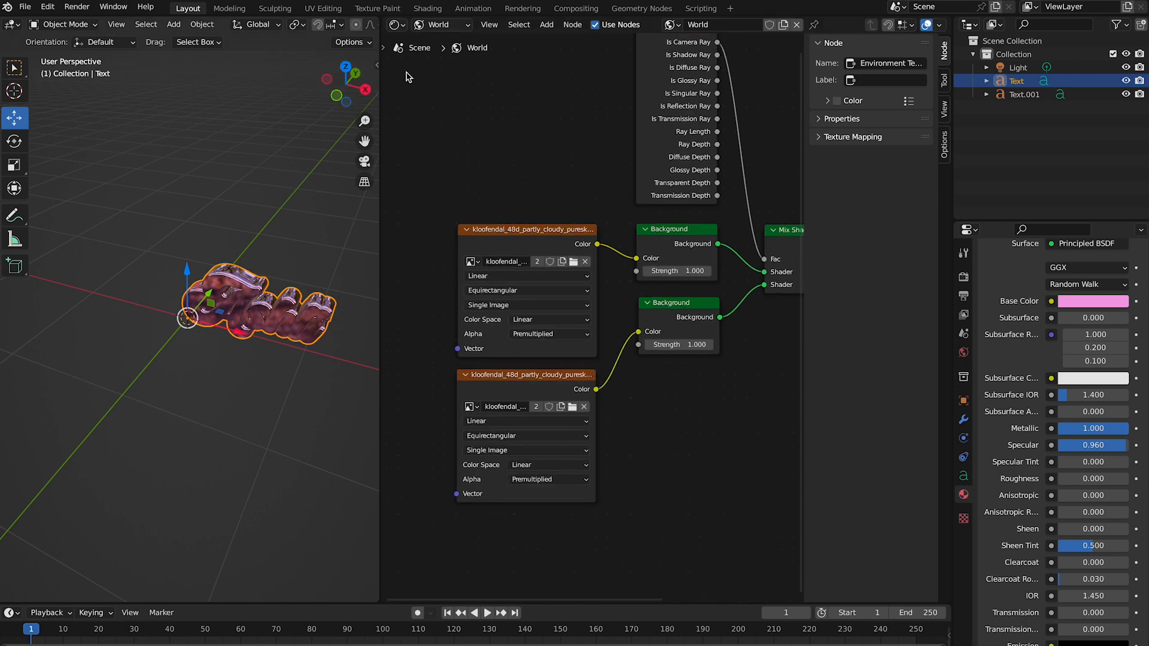
Widen the 3D viewport over the node editor and view the lettering against the sky in rendered shading
drag(380, 70, 931, 36)
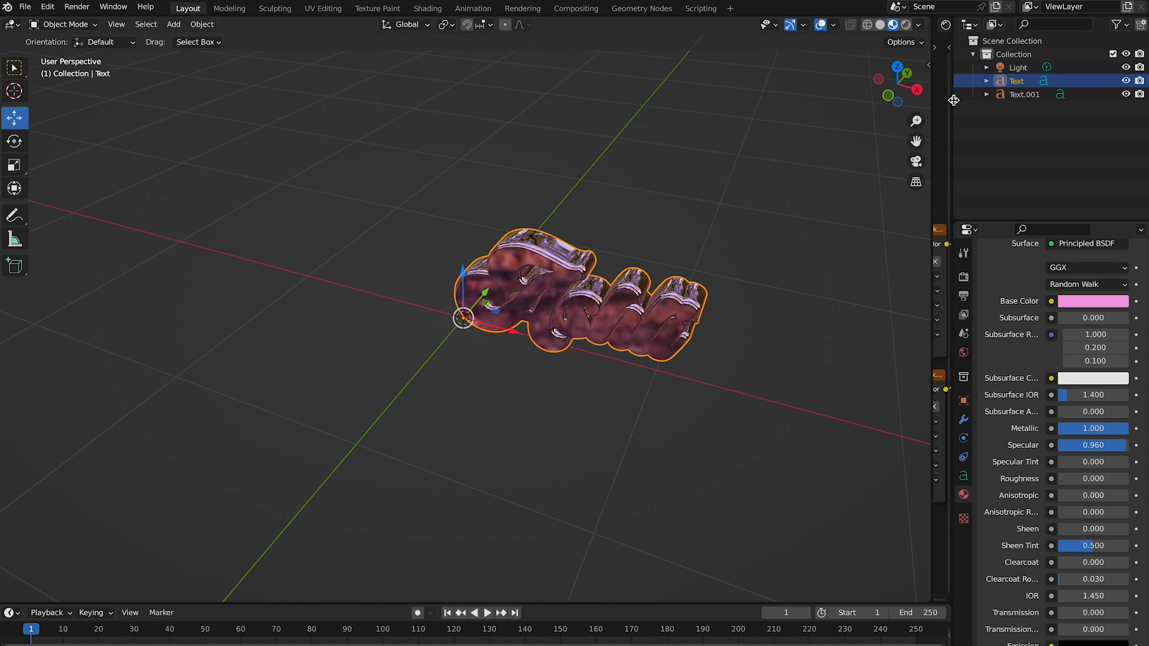
click(906, 25)
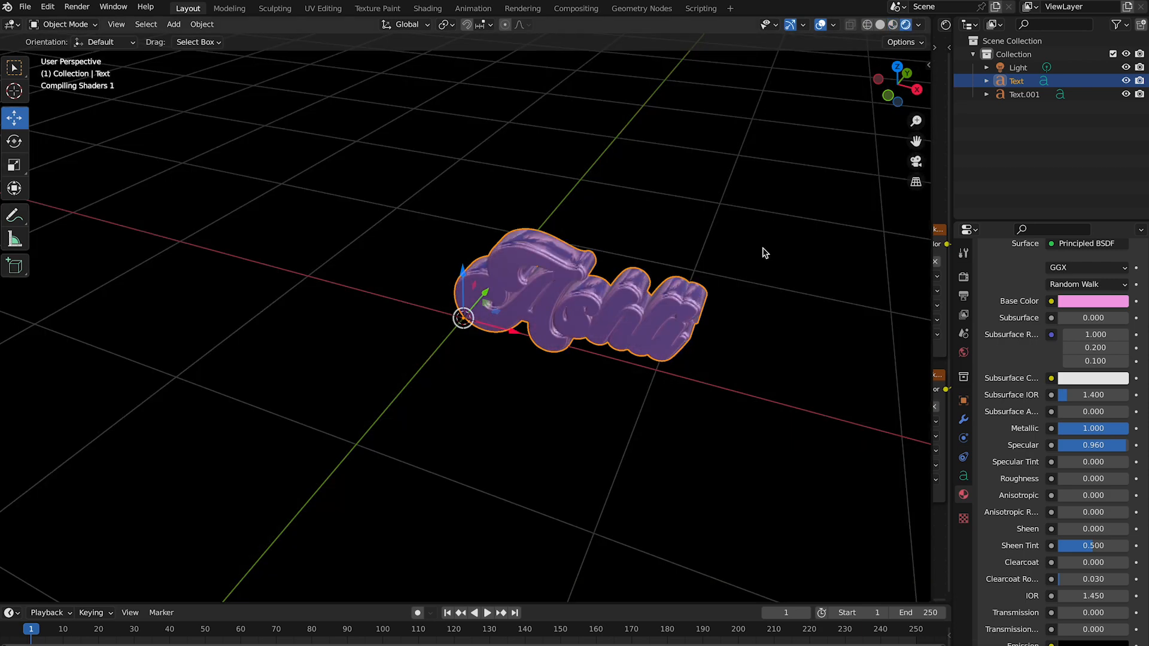
scroll(763, 247, left, 10)
scroll(763, 247, left, 10)
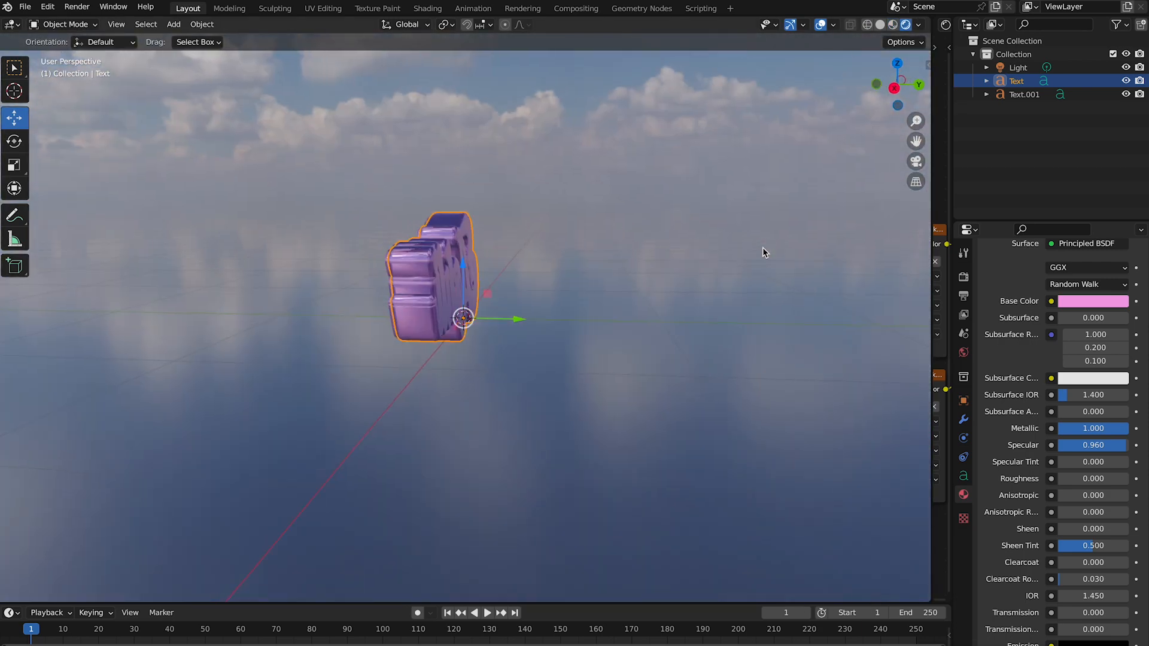
scroll(763, 246, up, 5)
scroll(763, 247, down, 5)
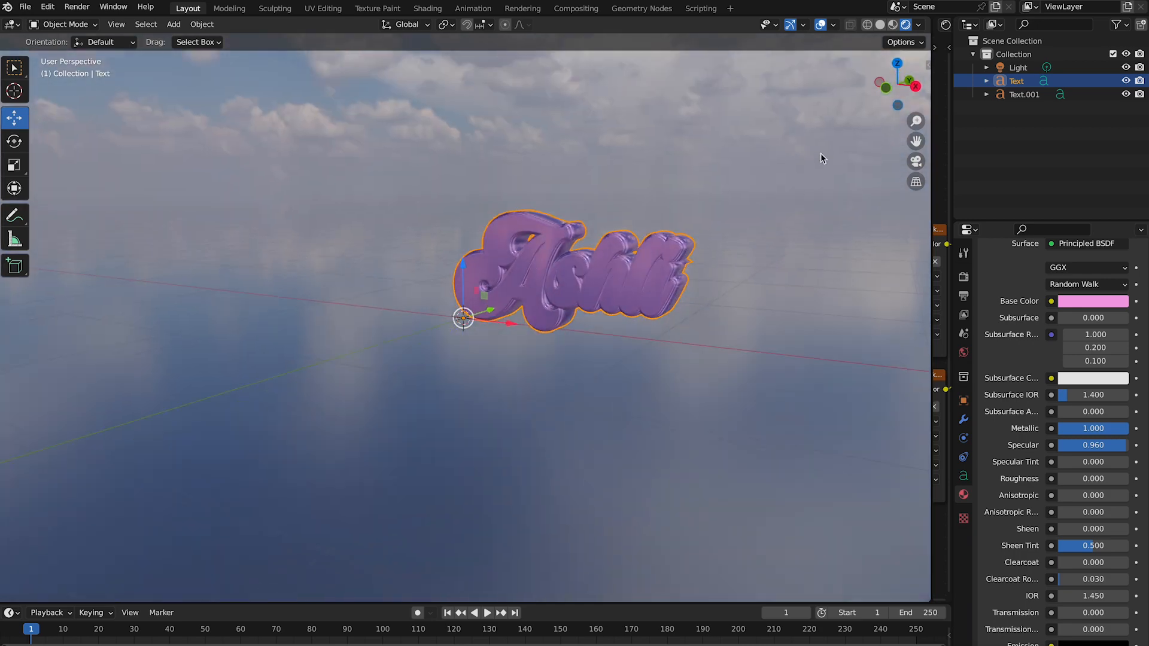
Switch the viewport to solid shading and add a camera to the scene
click(880, 25)
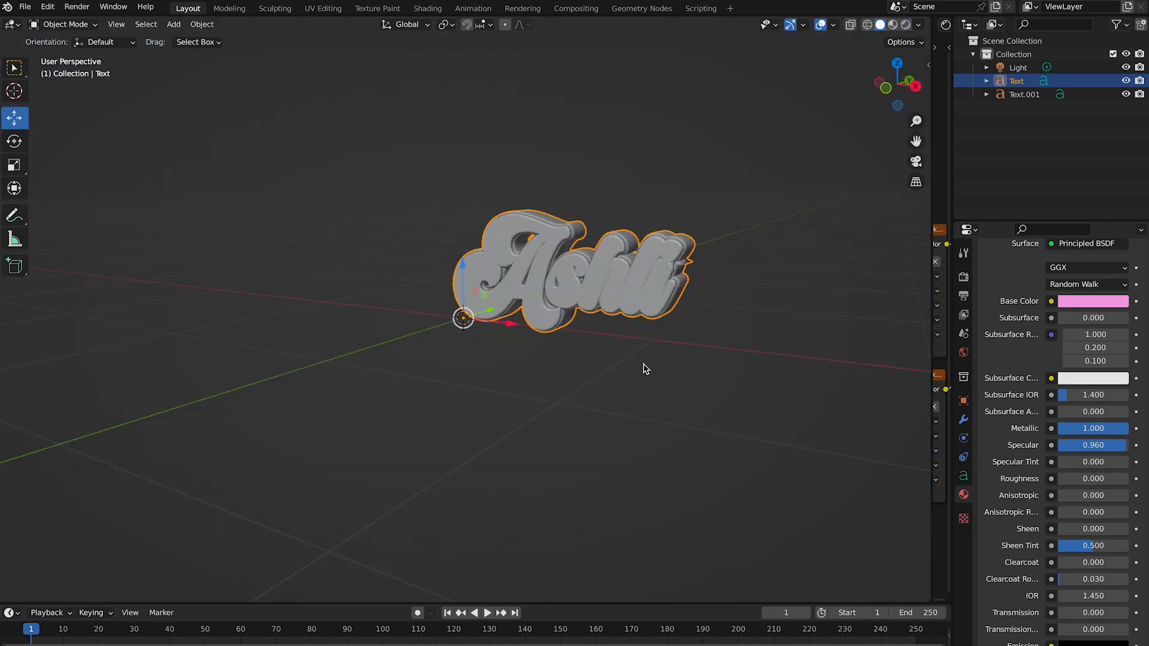
scroll(644, 366, left, 10)
scroll(643, 366, down, 5)
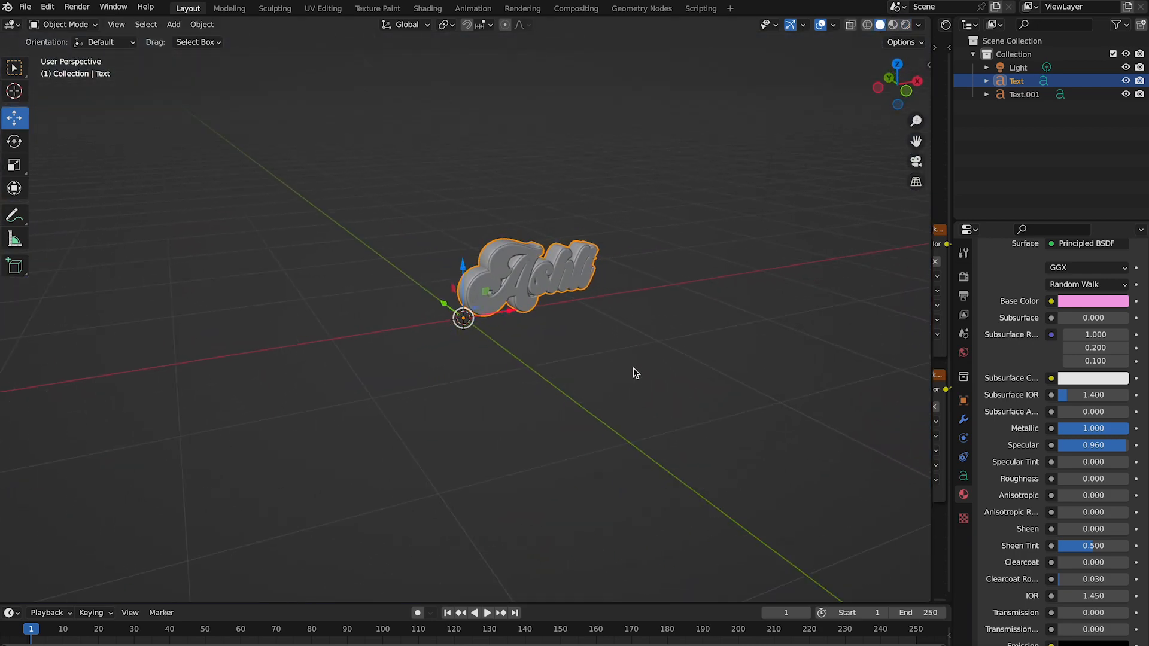
scroll(635, 374, up, 5)
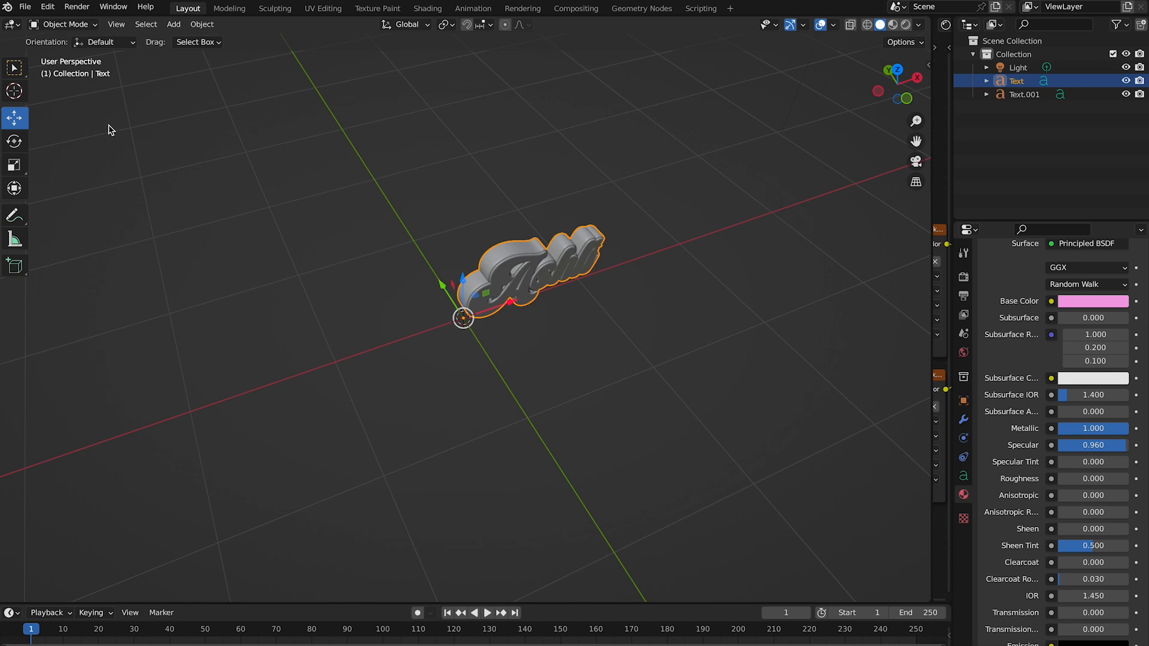
key(shift+a)
click(370, 181)
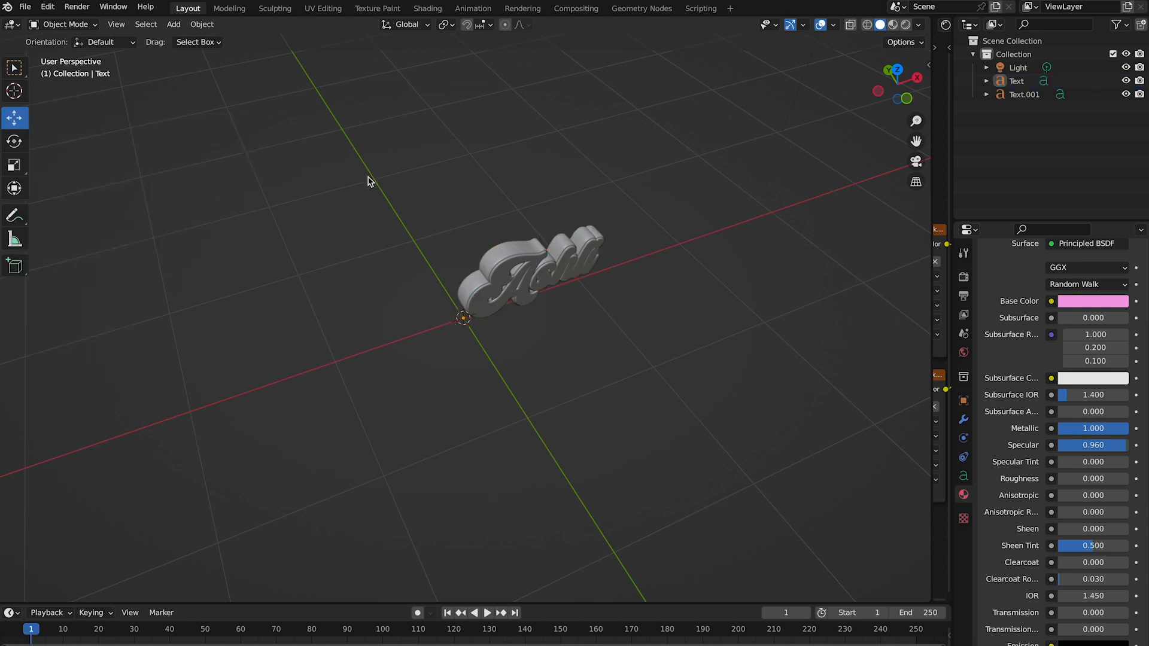
key(shift+a)
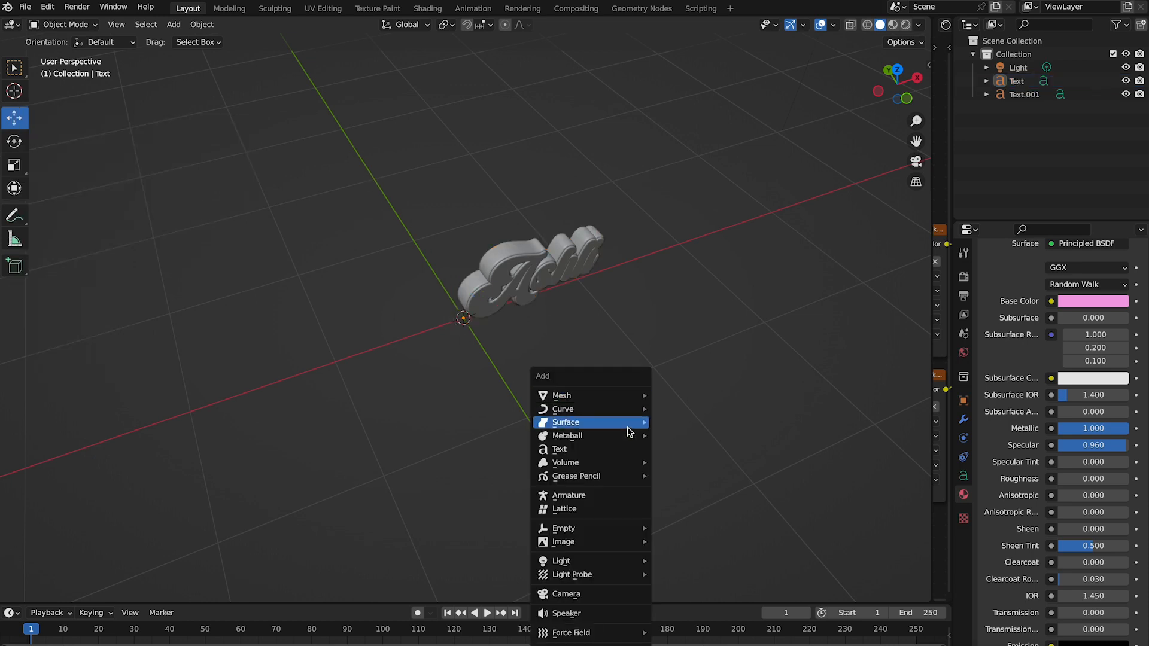
click(575, 596)
Rotate the new camera upward about the X axis so it aims roughly horizontally instead of downward
scroll(657, 454, left, 10)
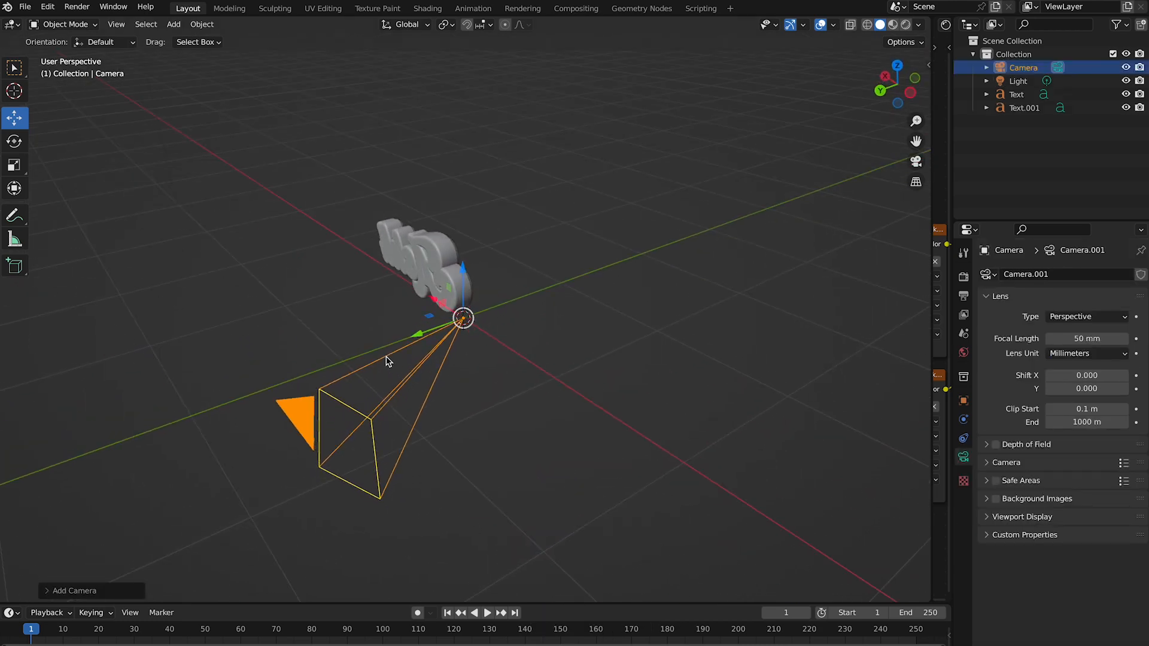
scroll(386, 361, down, 8)
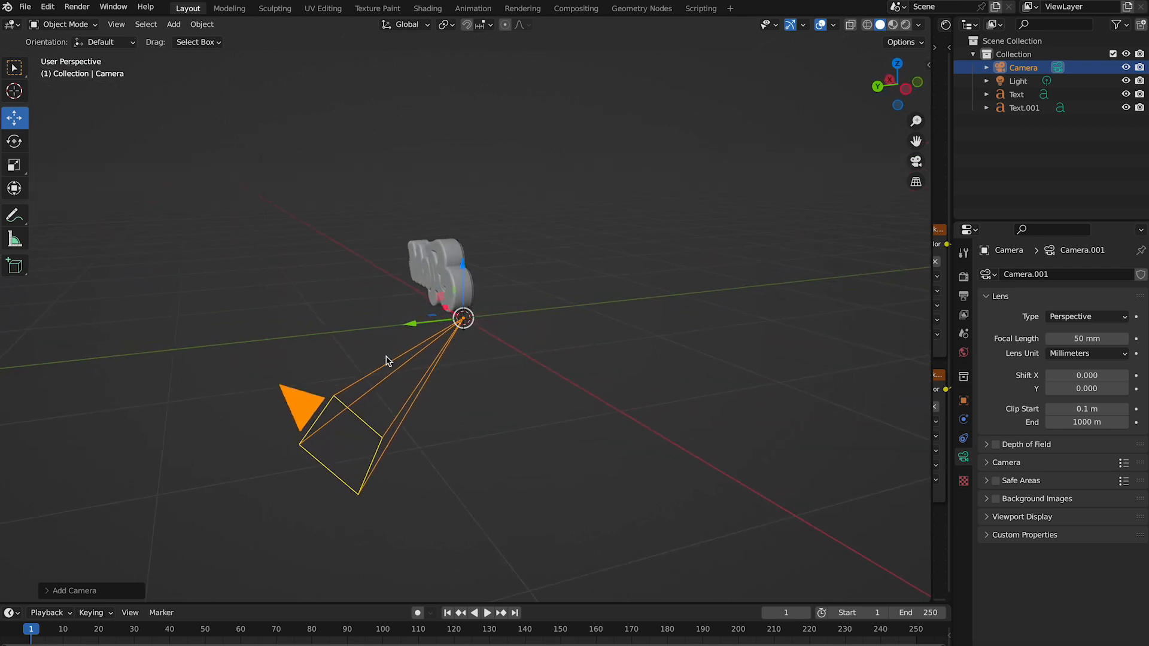
click(9, 145)
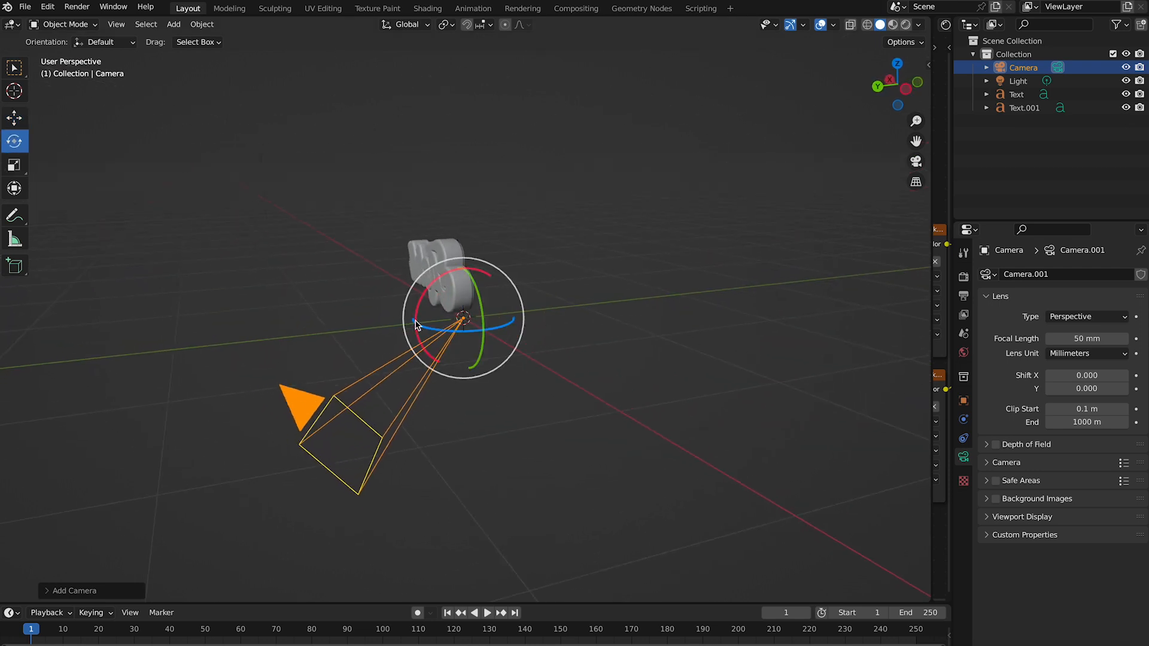
drag(418, 326, 477, 284)
key(ctrl+z)
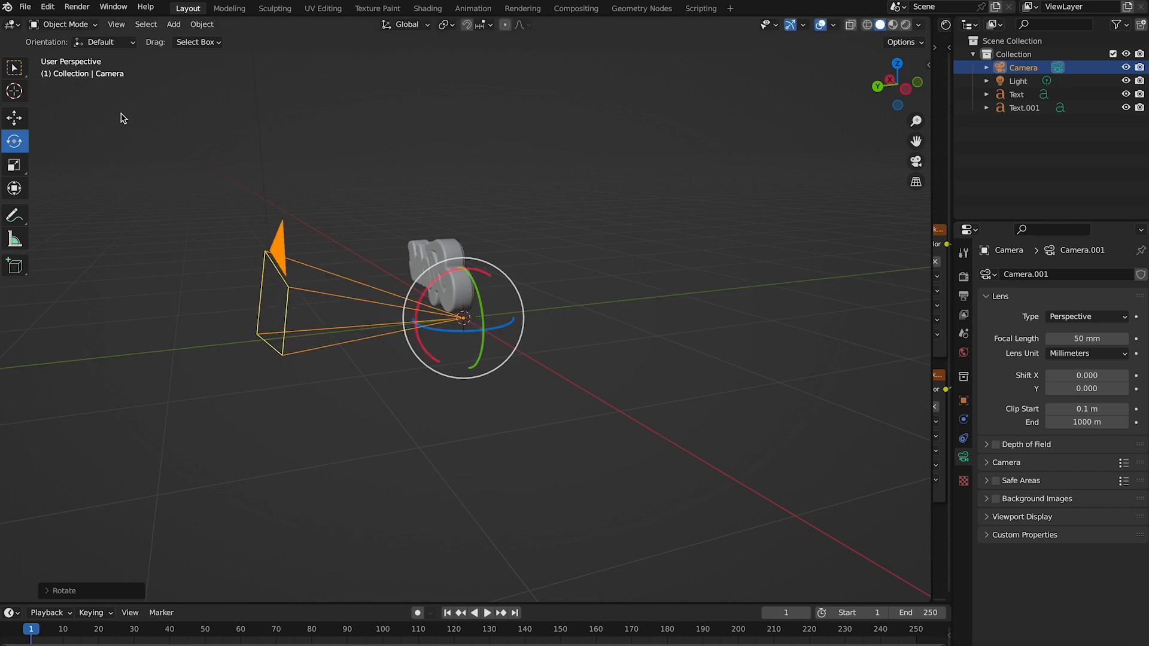
Move the camera along the Y axis to the front of the lettering and rotate it about Y to reduce its sideways tilt
click(21, 120)
drag(408, 328, 795, 256)
middle_drag(795, 256, 796, 256)
drag(424, 195, 394, 196)
click(11, 139)
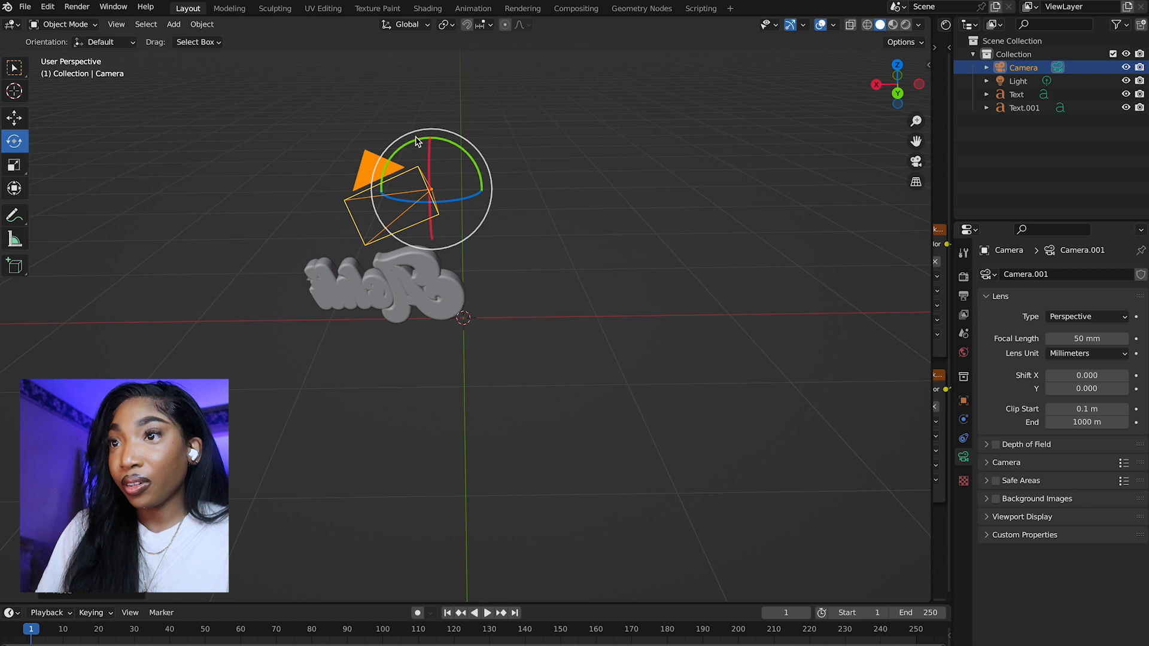
drag(433, 140, 413, 199)
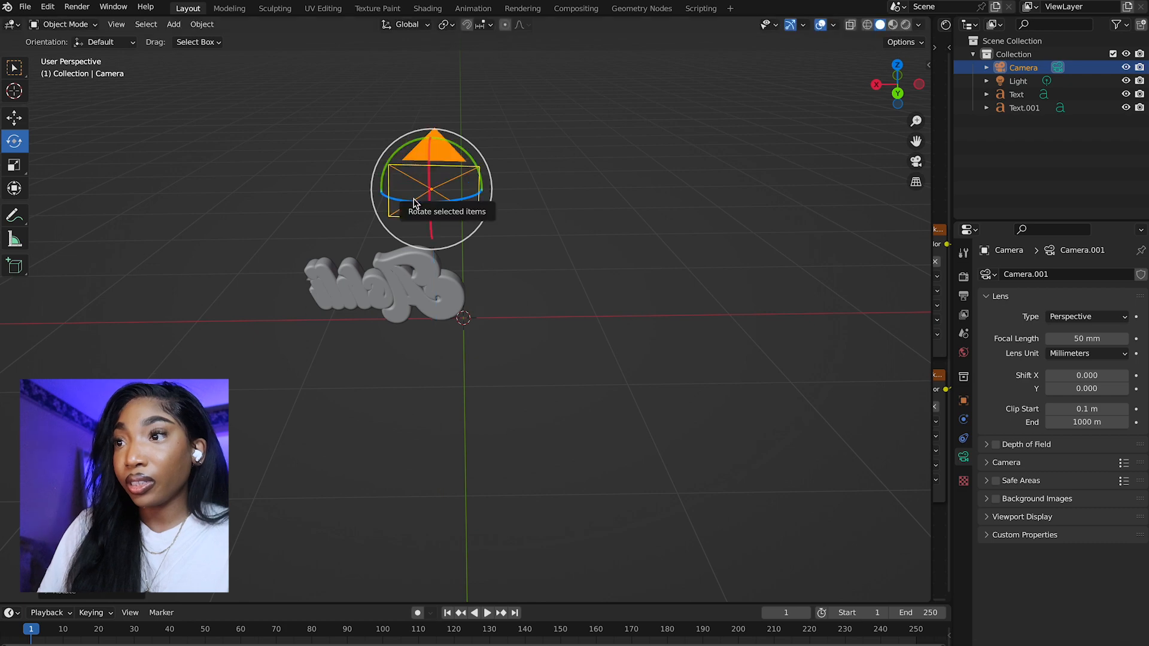
Fine-tune the camera's roll and shift it slightly along the positive X axis in front of the lettering
scroll(414, 199, right, 10)
scroll(414, 205, right, 10)
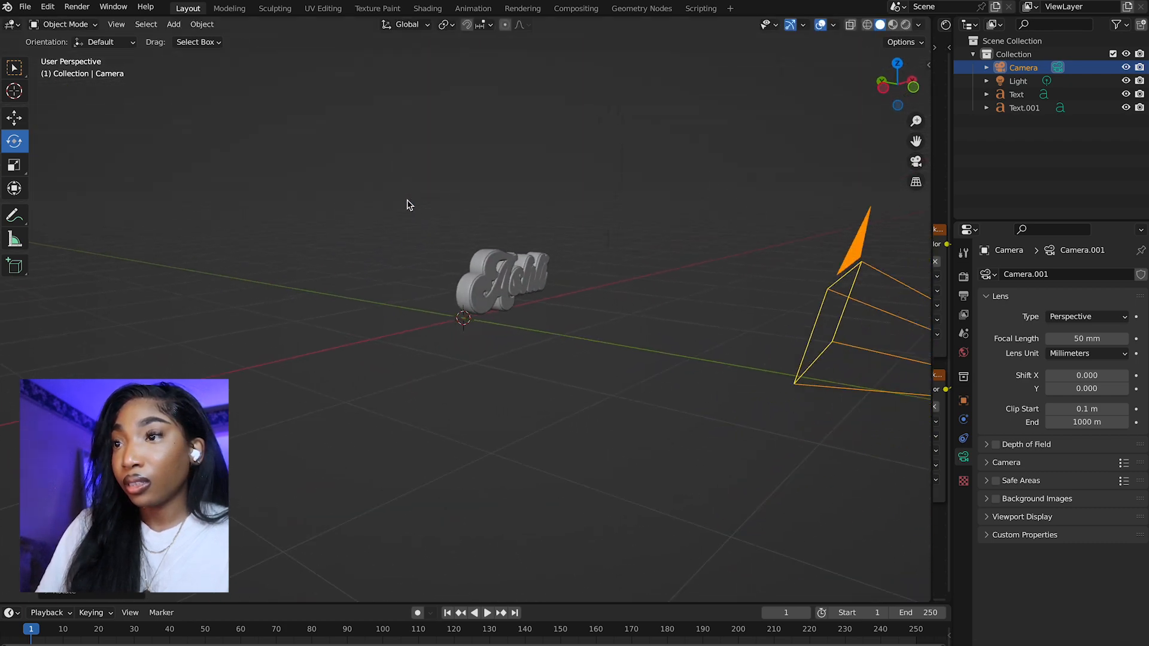
scroll(406, 204, right, 5)
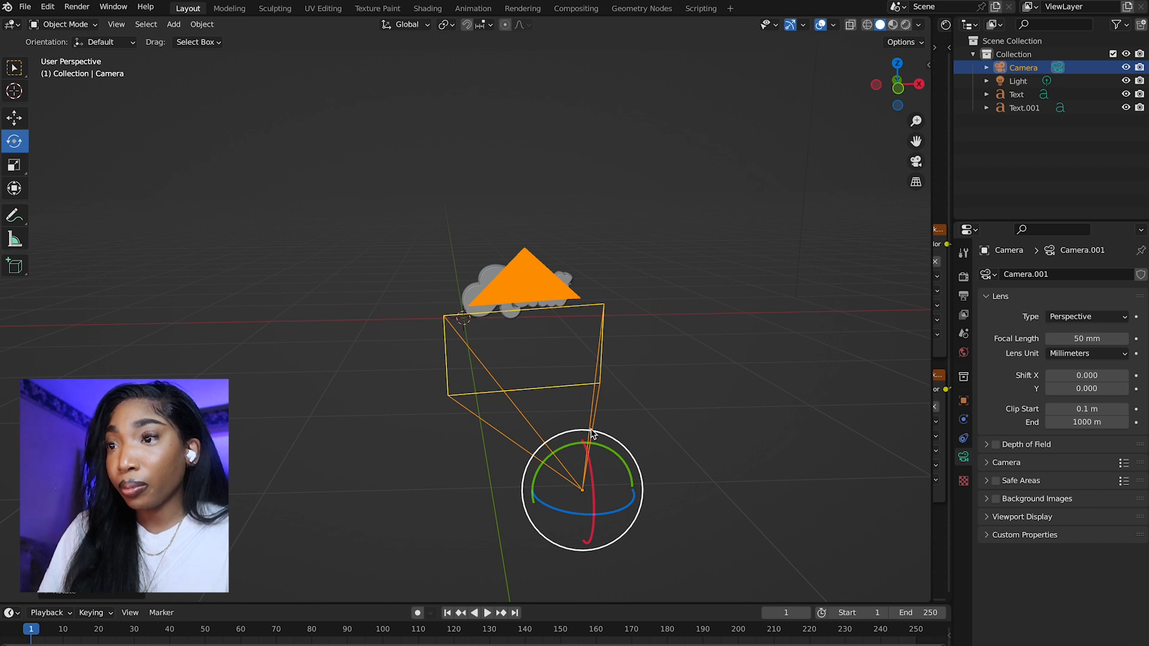
drag(546, 457, 550, 454)
click(13, 123)
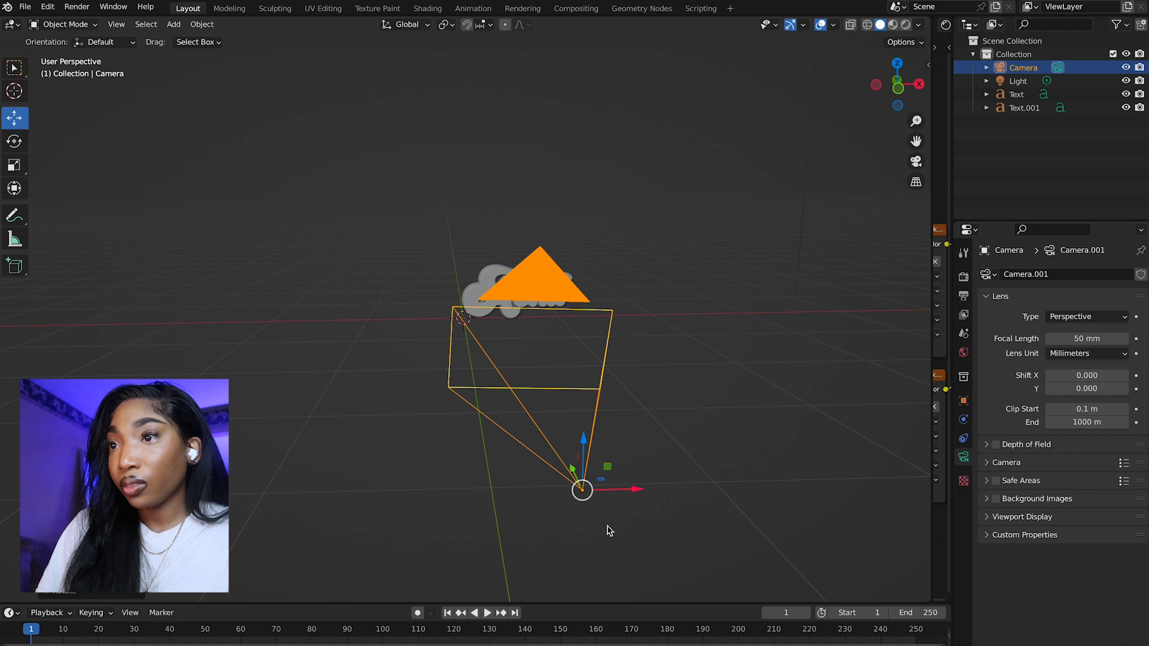
drag(633, 489, 667, 489)
Inspect the camera's position relative to the lettering and check the framing through the camera
scroll(668, 489, left, 10)
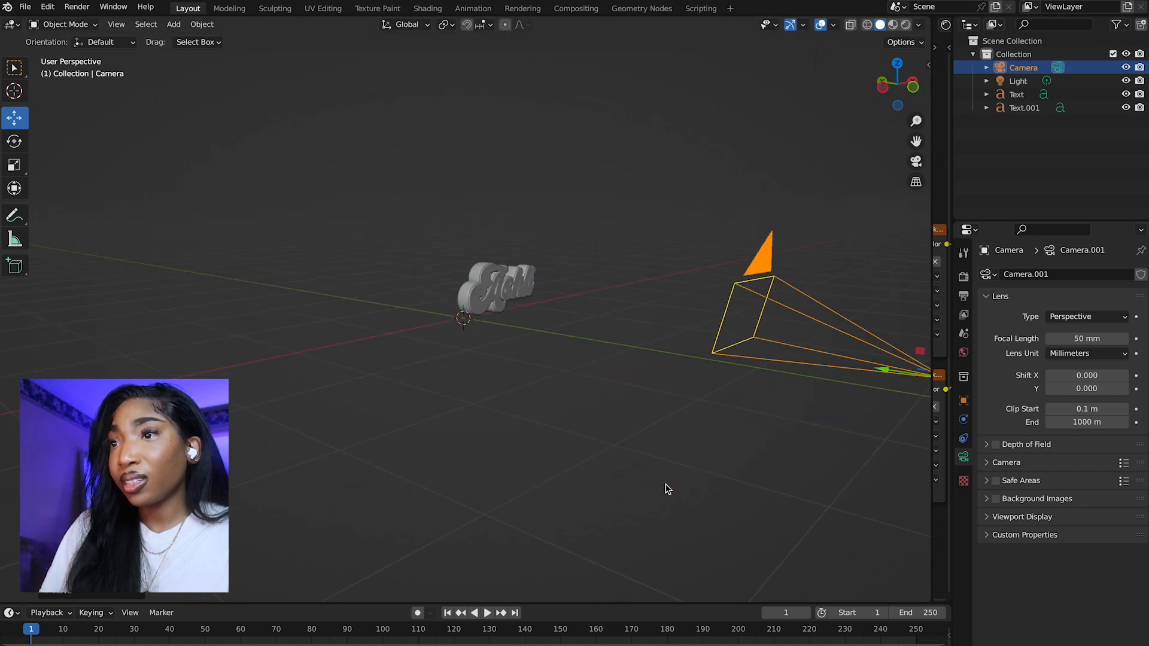
scroll(668, 490, right, 15)
scroll(668, 489, up, 5)
scroll(668, 489, down, 5)
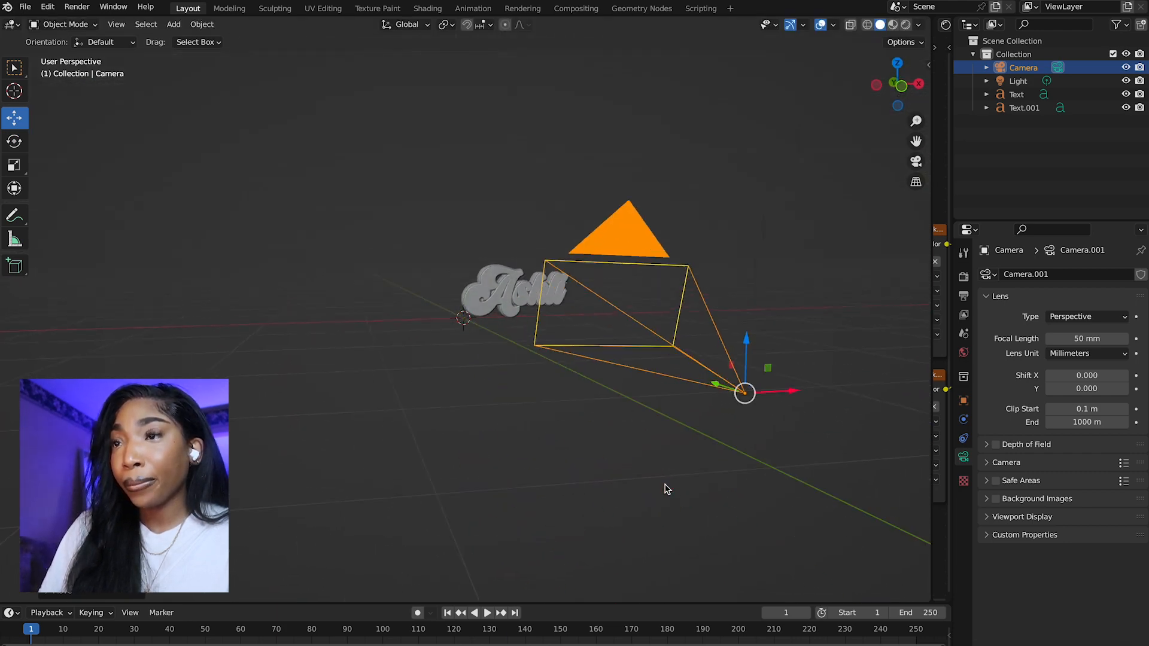
click(916, 162)
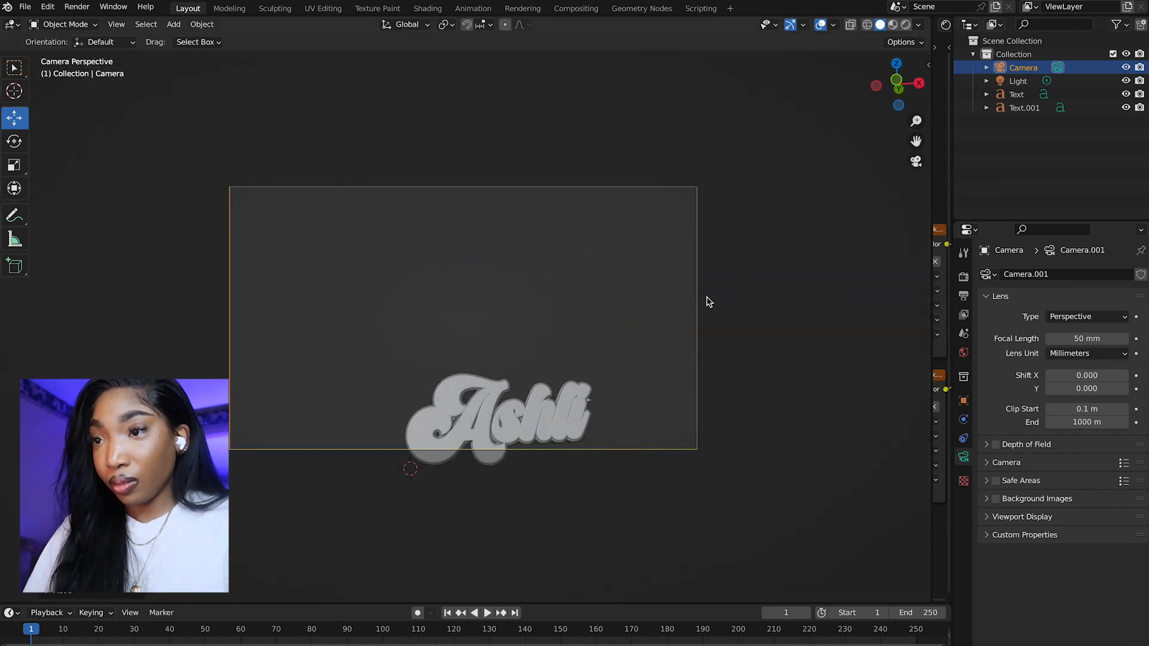
scroll(539, 336, down, 8)
scroll(539, 335, up, 12)
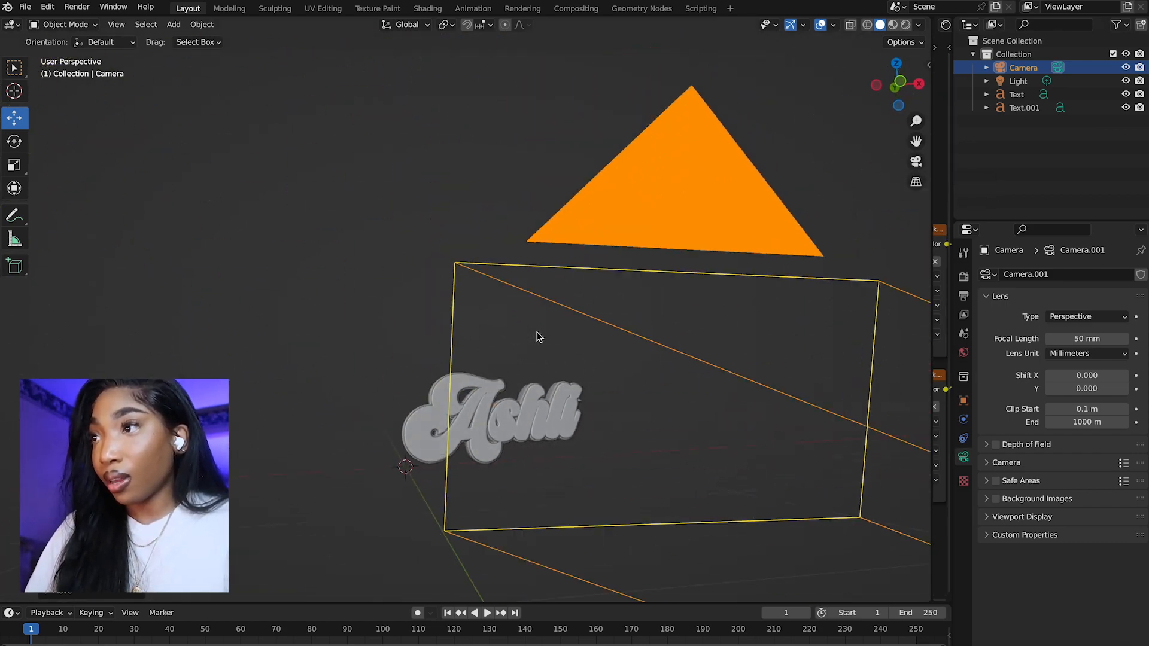
Return to the camera view and enable the Camera to View lock
click(916, 159)
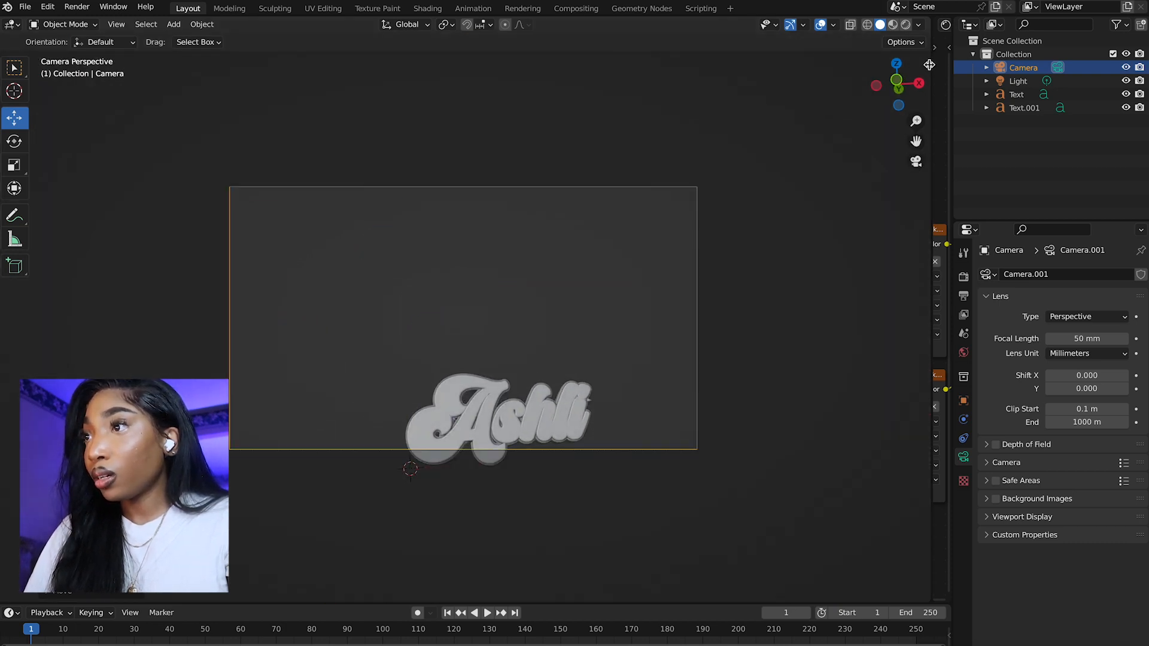
click(930, 65)
click(924, 126)
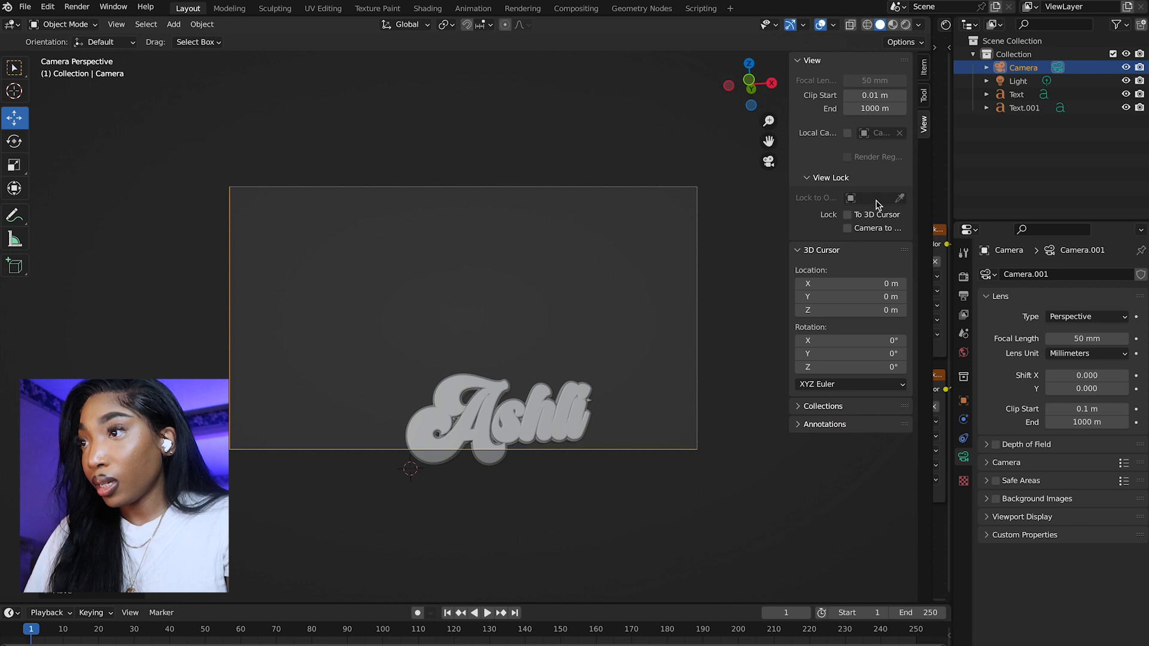
click(847, 228)
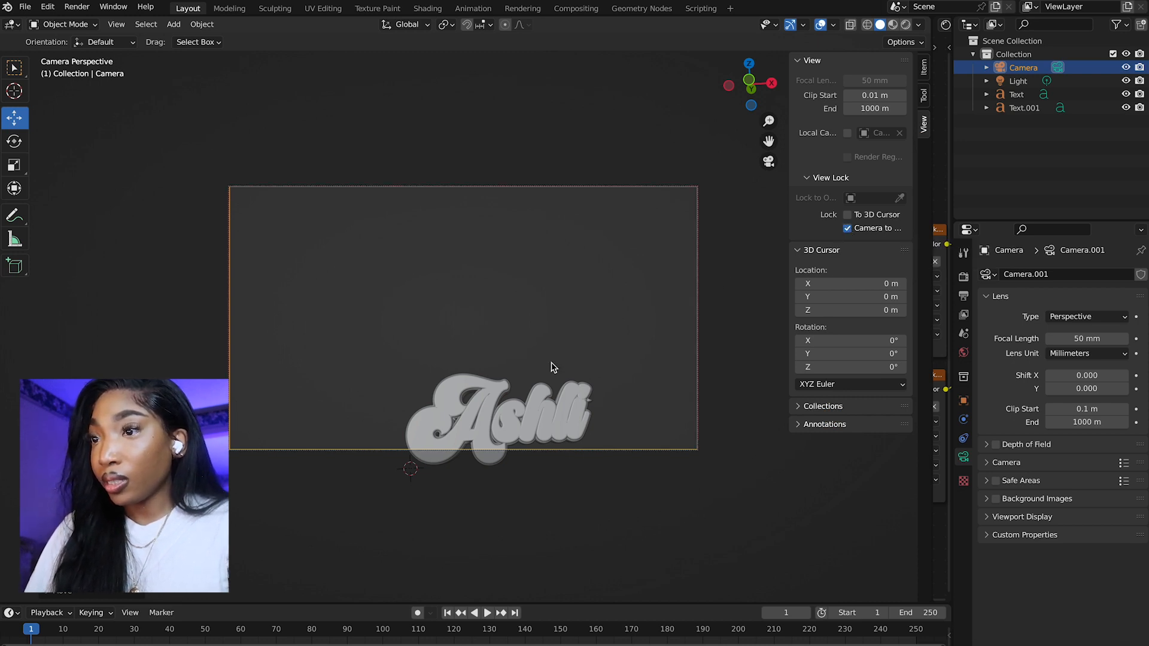
Reframe the locked camera view so the whole lettering sits inside the frame, seen from a low frontal angle
drag(768, 140, 740, 117)
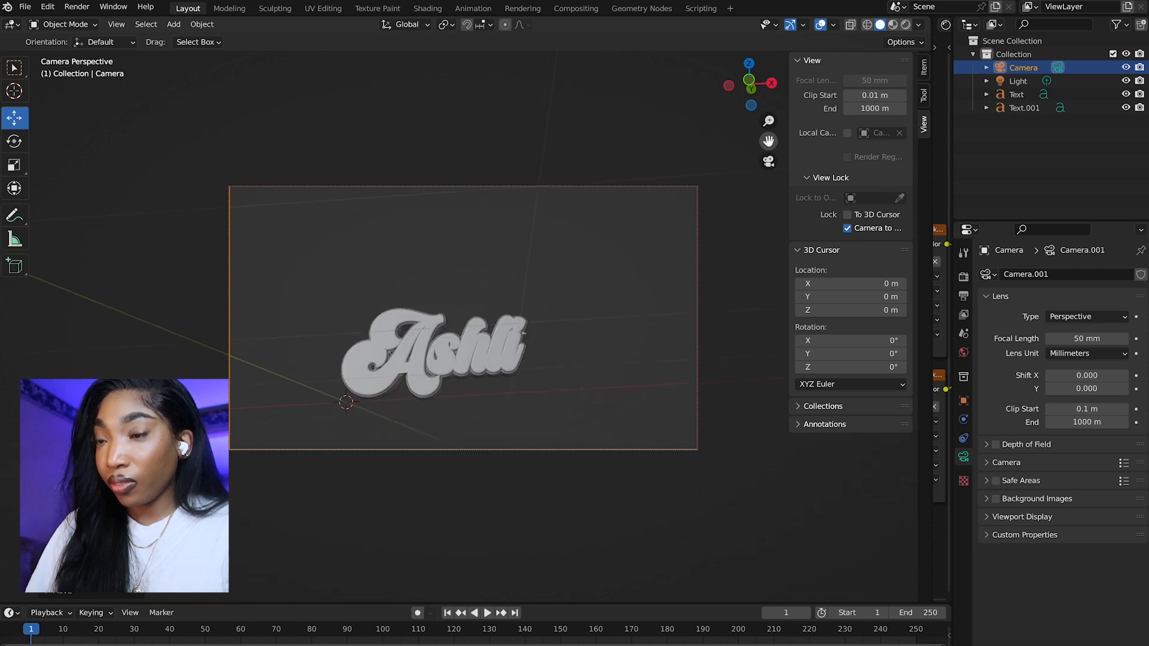
scroll(631, 245, up, 5)
scroll(631, 246, down, 10)
scroll(631, 245, down, 3)
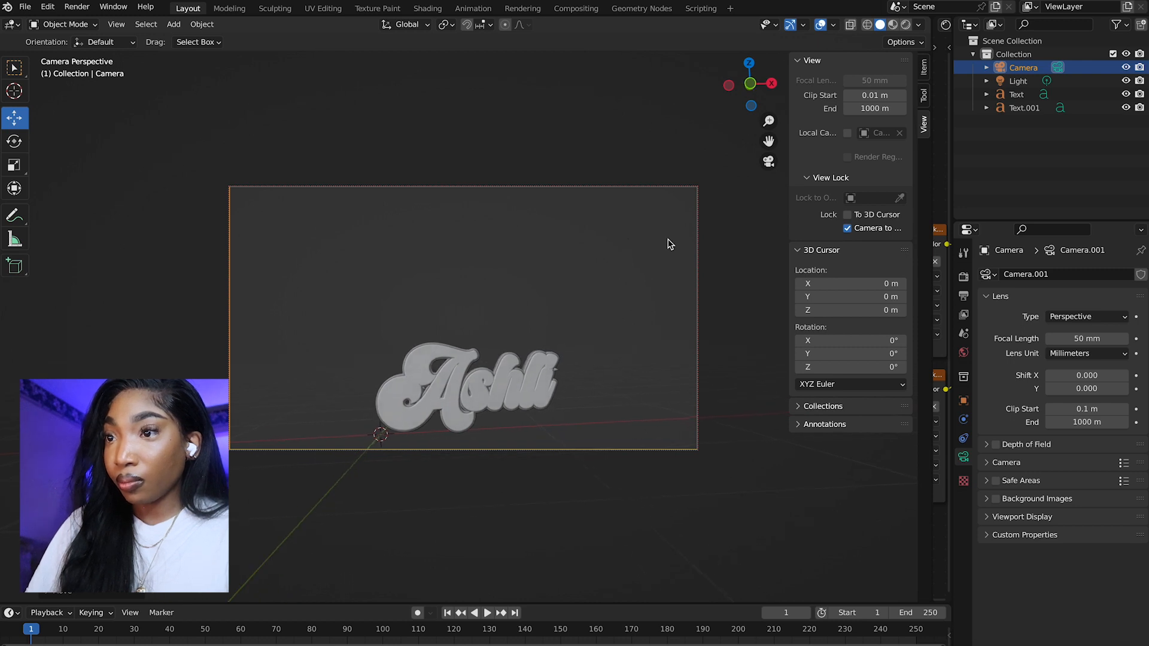
scroll(670, 244, right, 3)
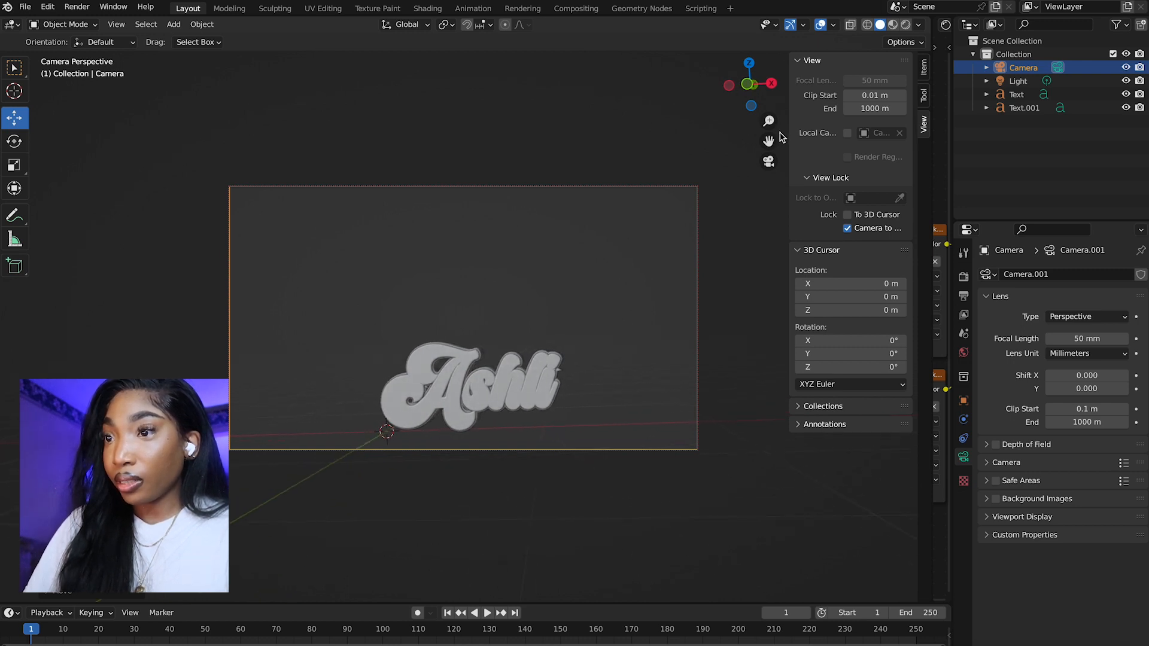
Leave the camera view, move the camera farther back from the lettering, and look through the camera again
click(772, 160)
scroll(563, 359, left, 15)
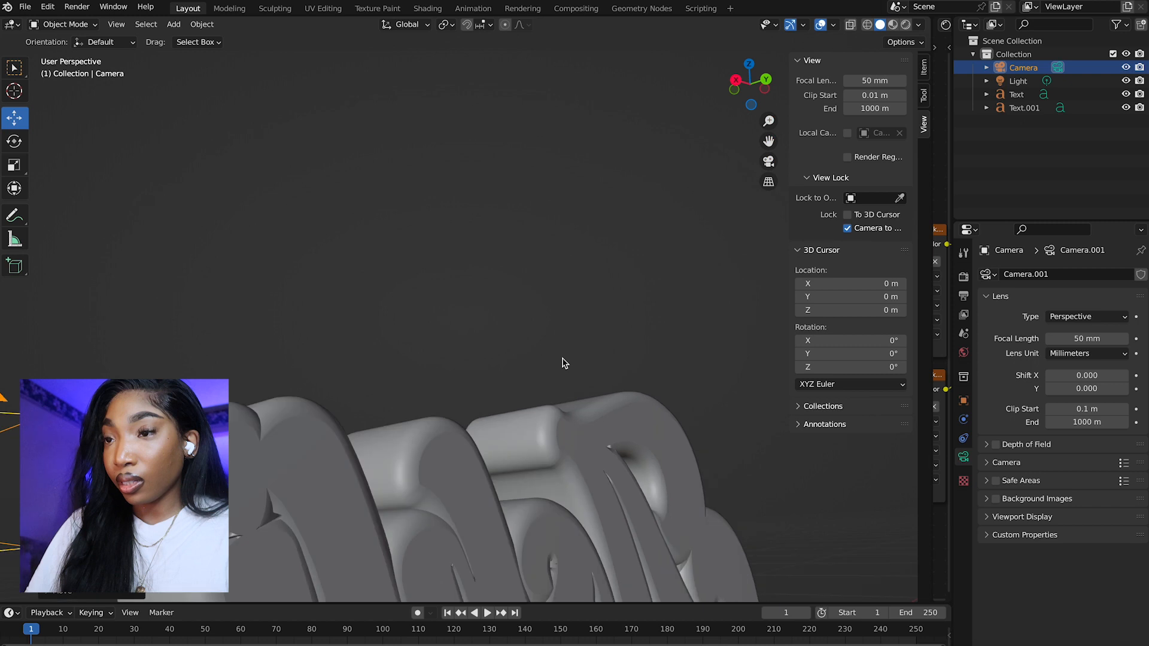
scroll(563, 363, left, 10)
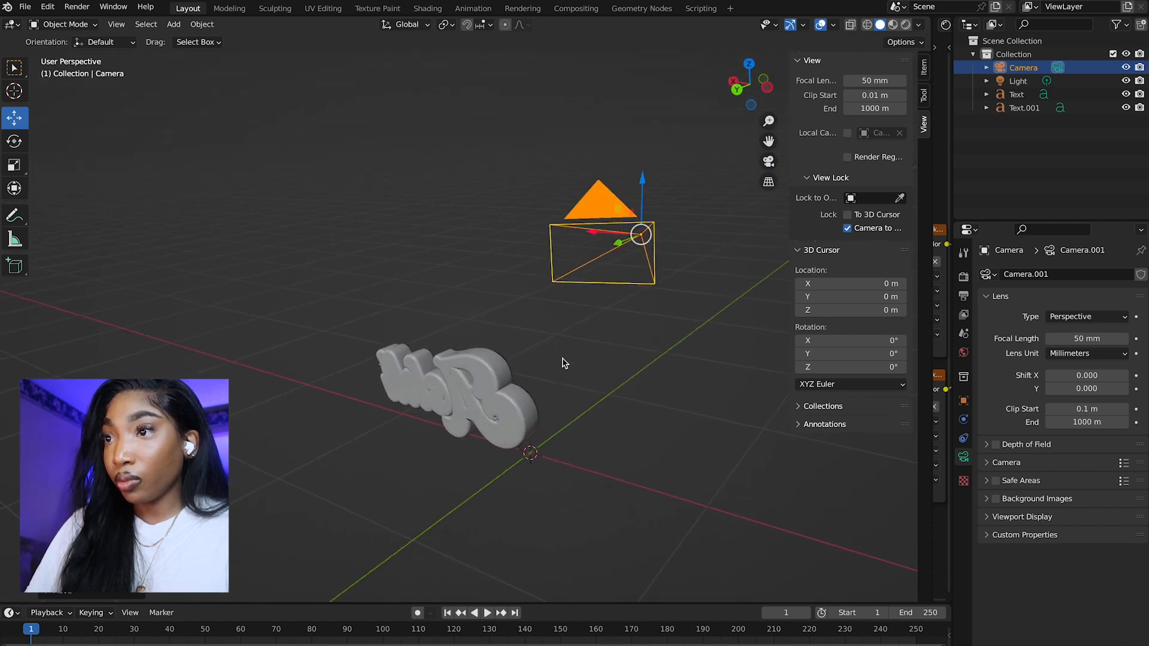
drag(650, 277, 753, 198)
key(KP_0)
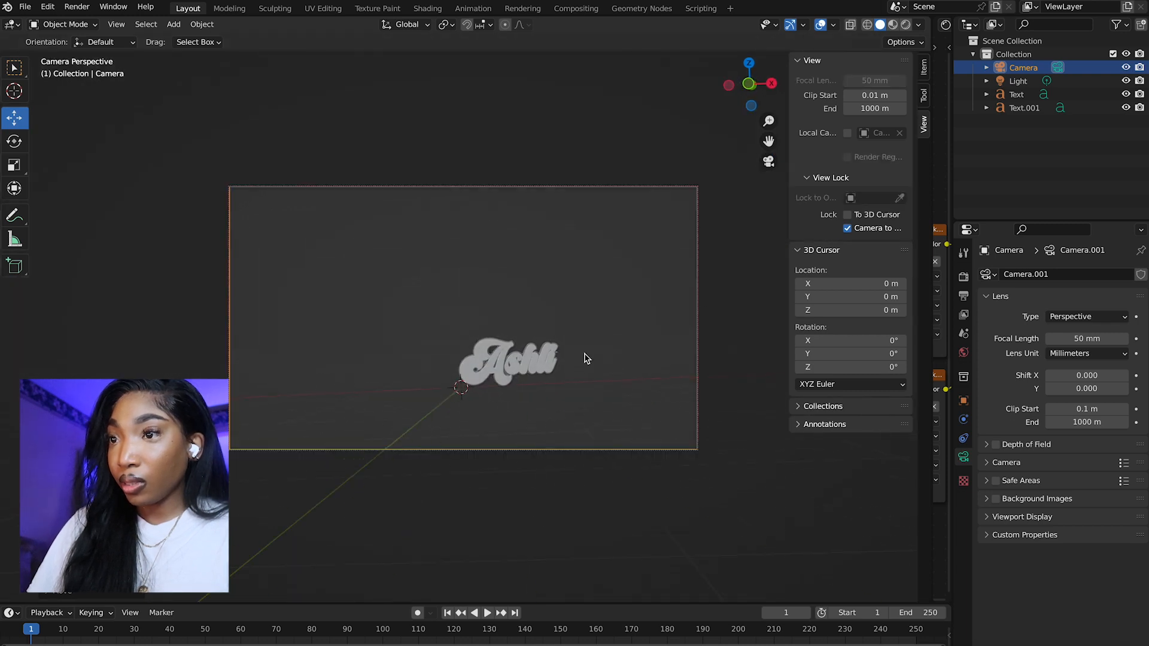
Adjust the locked camera's angle, pan and distance to bring the lettering closer and nearer the frame's horizontal centre
middle_drag(587, 358, 588, 358)
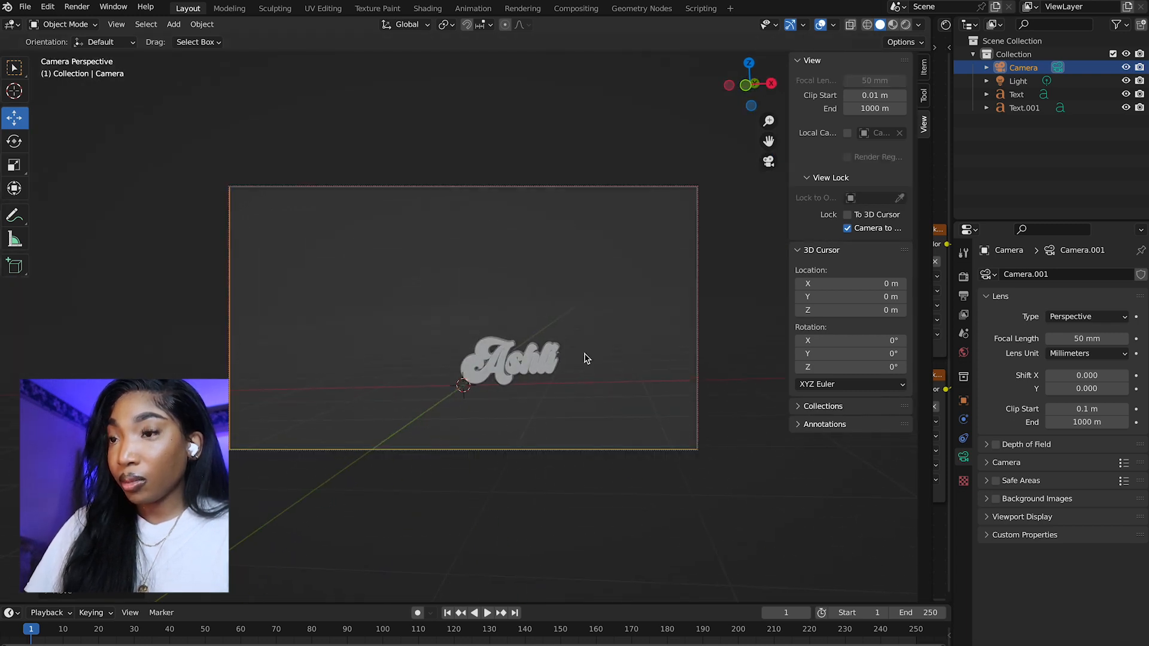
scroll(587, 357, up, 3)
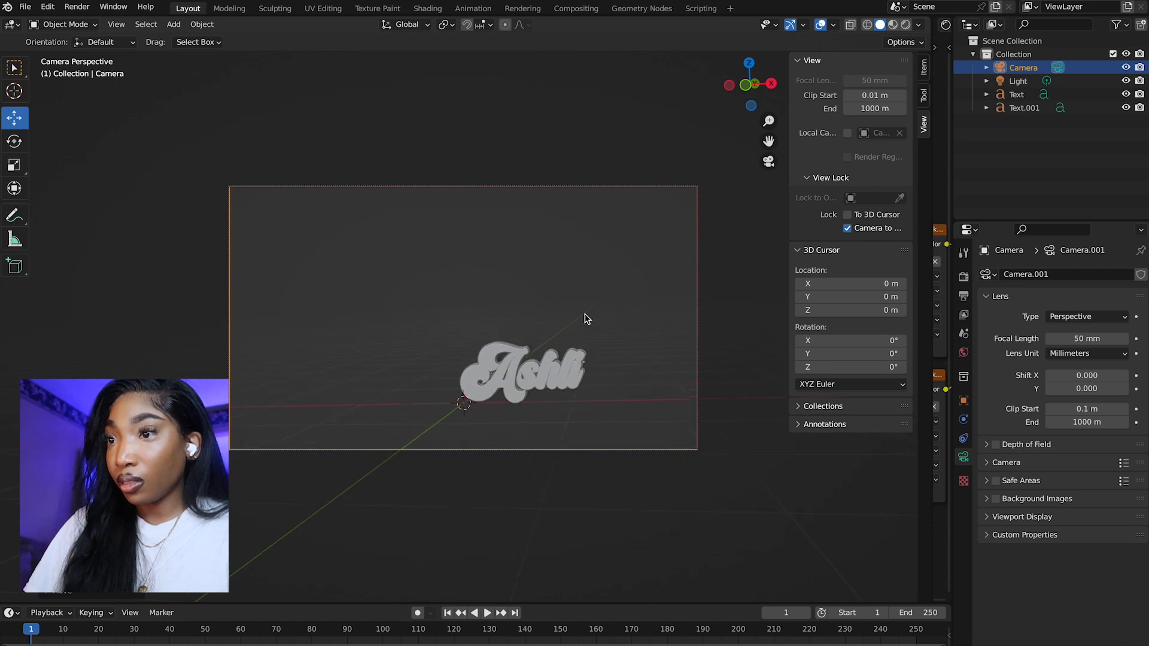
drag(768, 142, 661, 290)
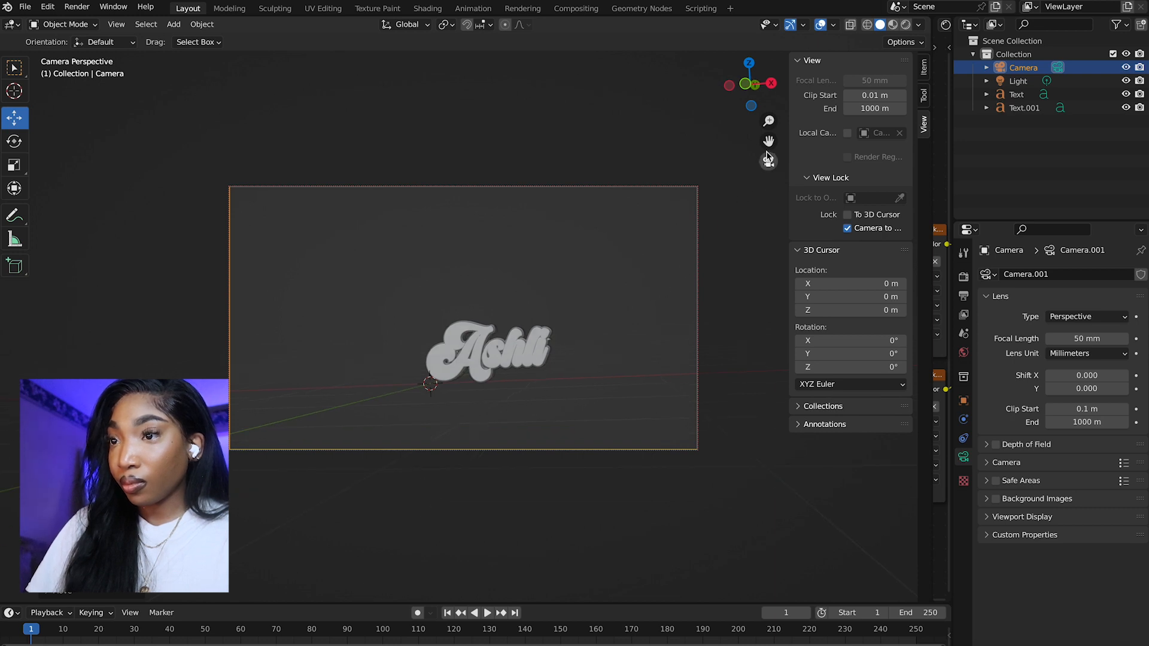
scroll(508, 379, up, 3)
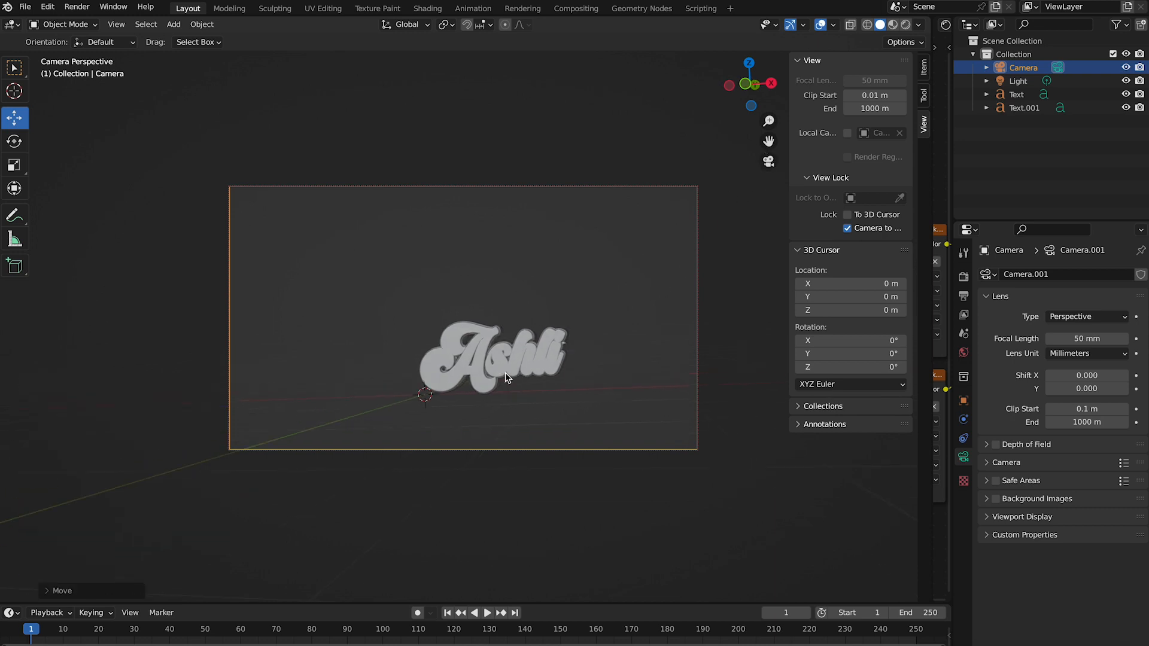
Pan the locked camera so the lettering sits nearer the frame's middle, deselect the camera, and leave the camera view
drag(769, 141, 664, 291)
click(589, 141)
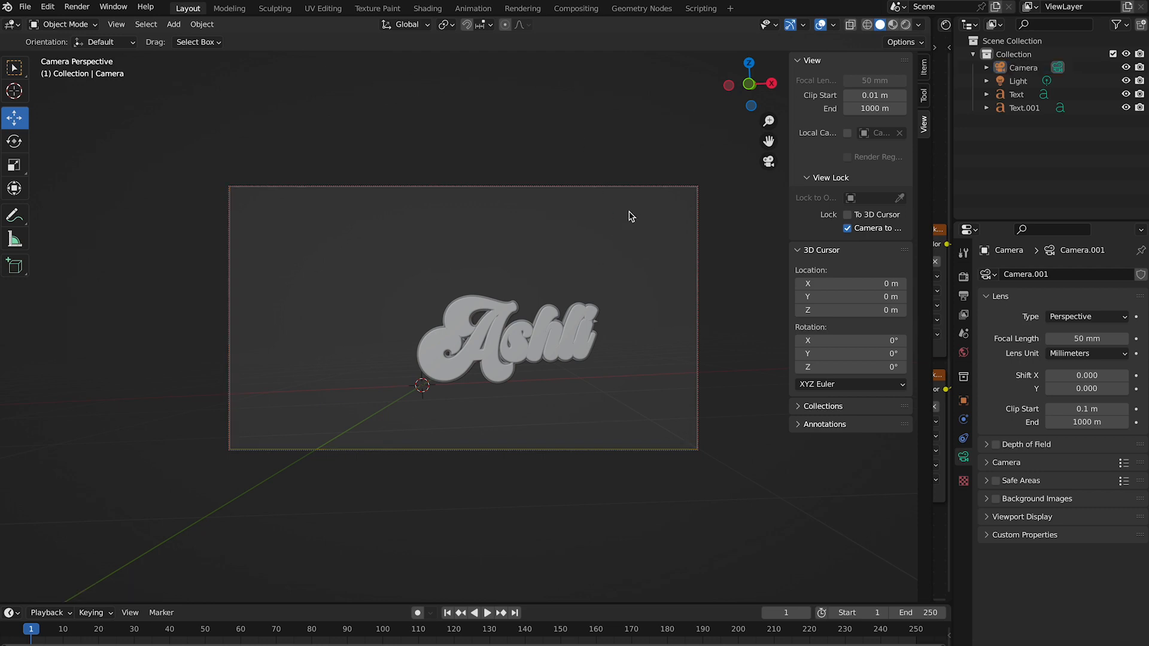
click(770, 163)
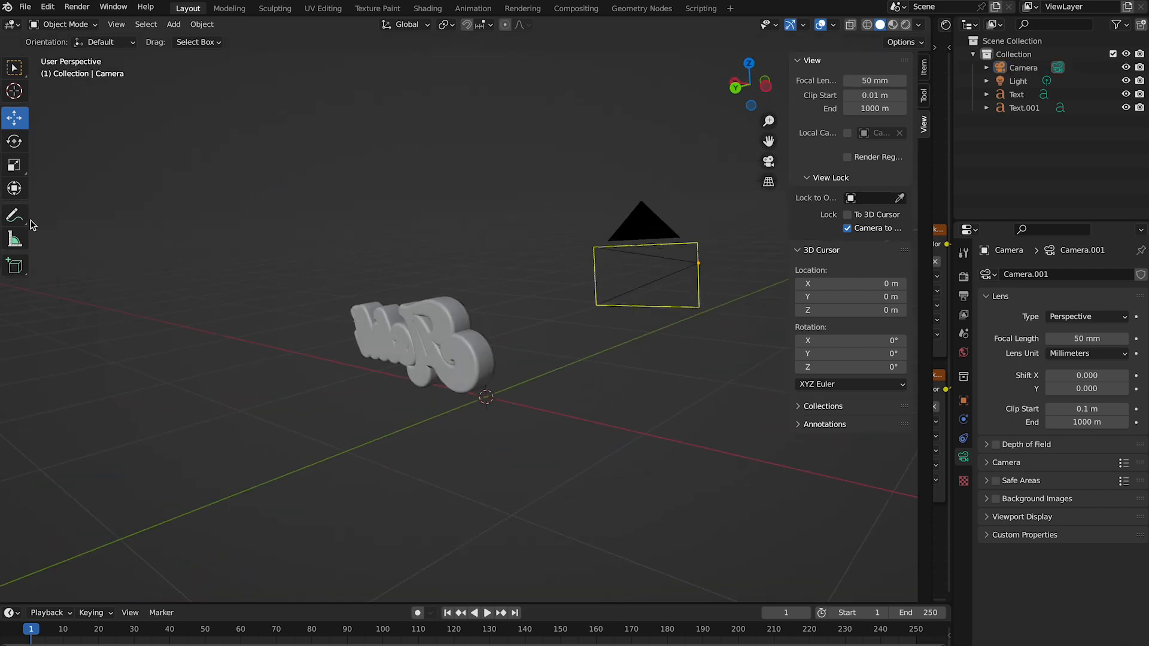
Rotate the camera slightly around its Y axis to level the lettering, look through it, and adjust the framing
click(6, 145)
click(633, 230)
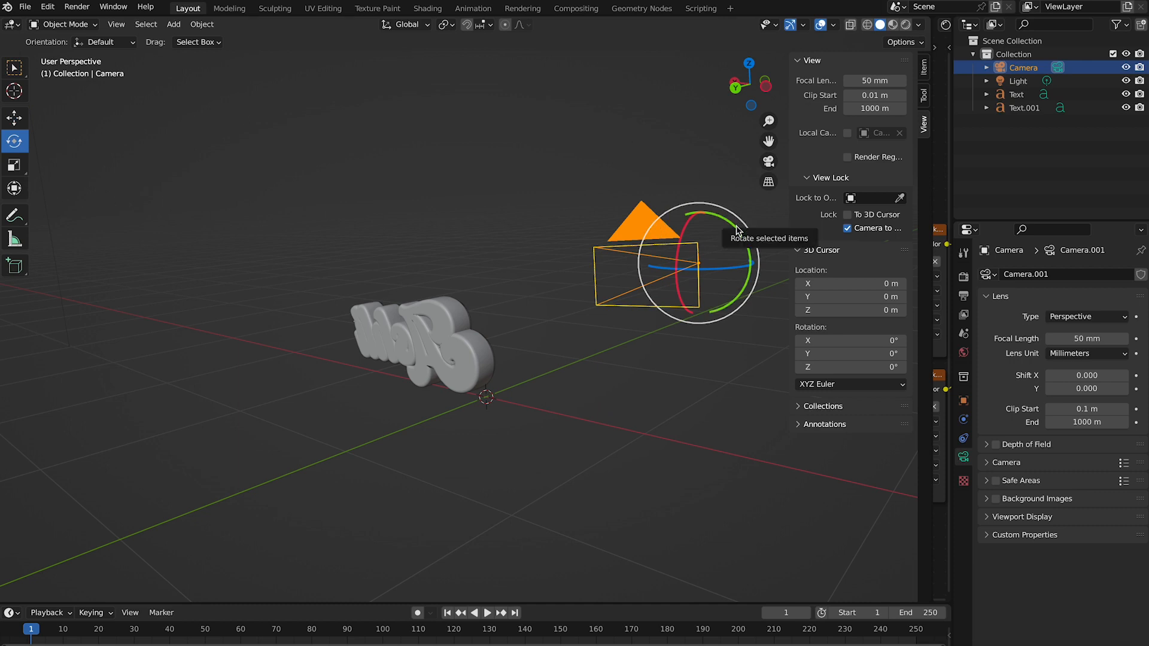
drag(735, 225, 737, 229)
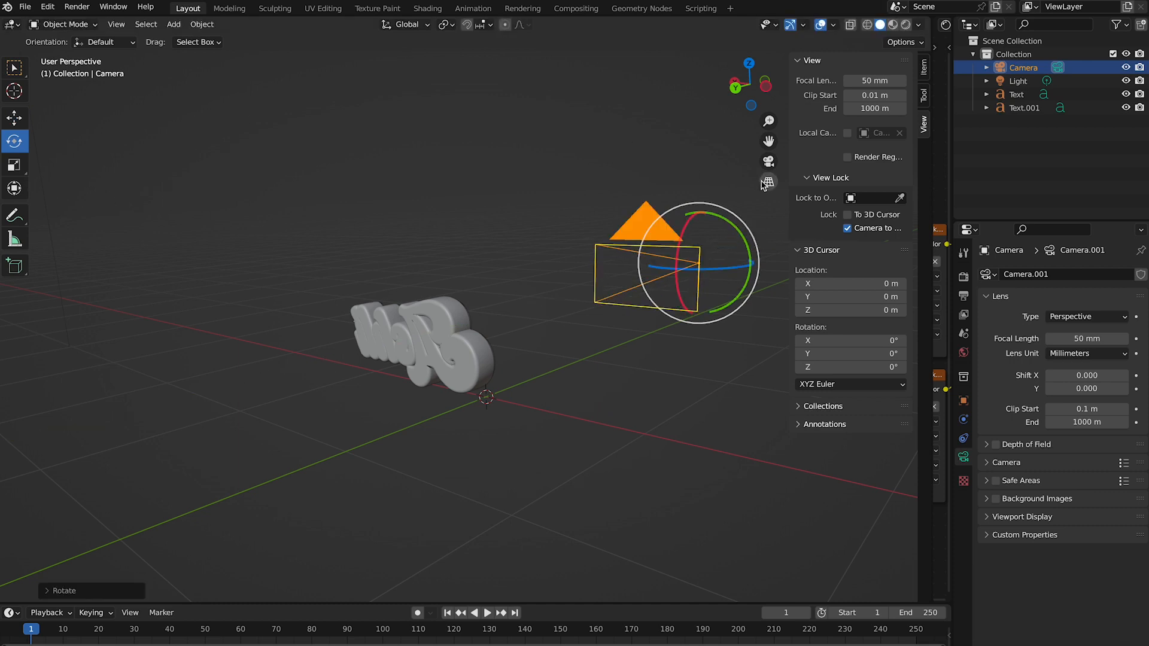
click(769, 162)
middle_drag(591, 310, 569, 293)
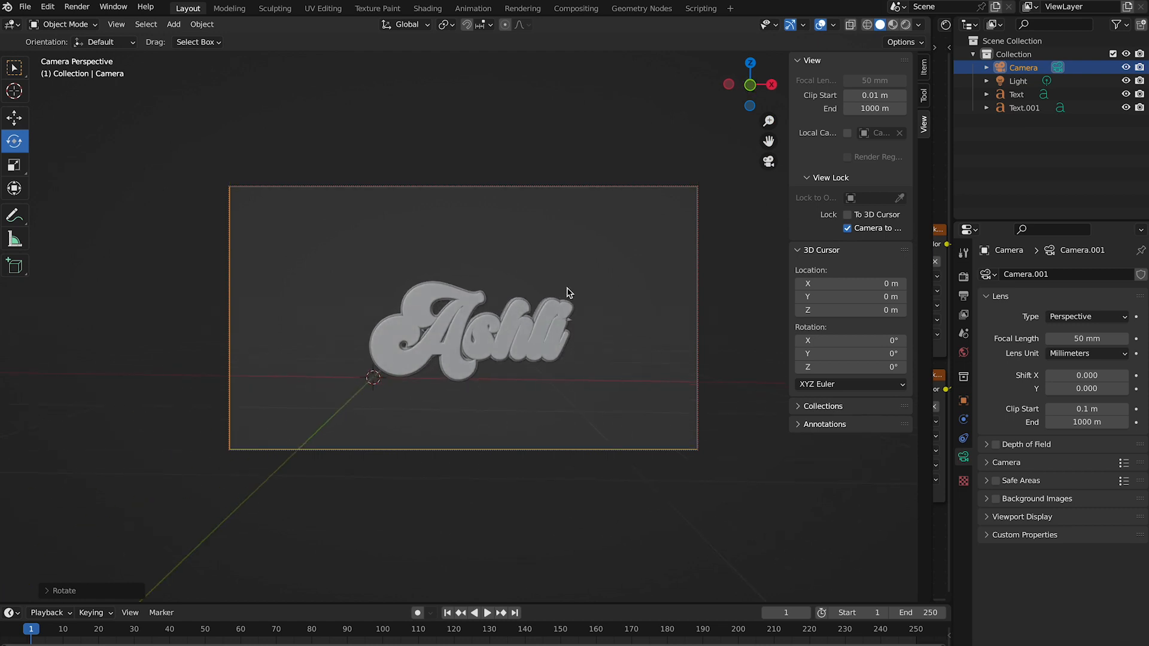
Leave the camera view and add a Bezier circle curve at the world origin
click(769, 161)
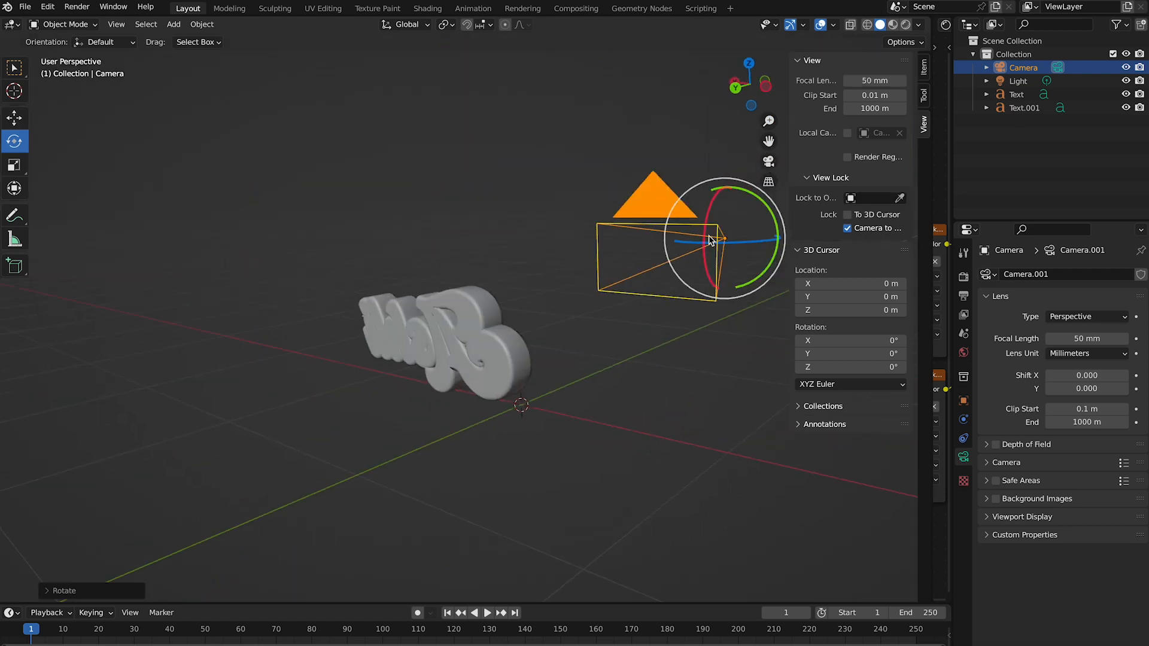
scroll(528, 367, down, 1)
middle_drag(512, 377, 502, 385)
key(shift+a)
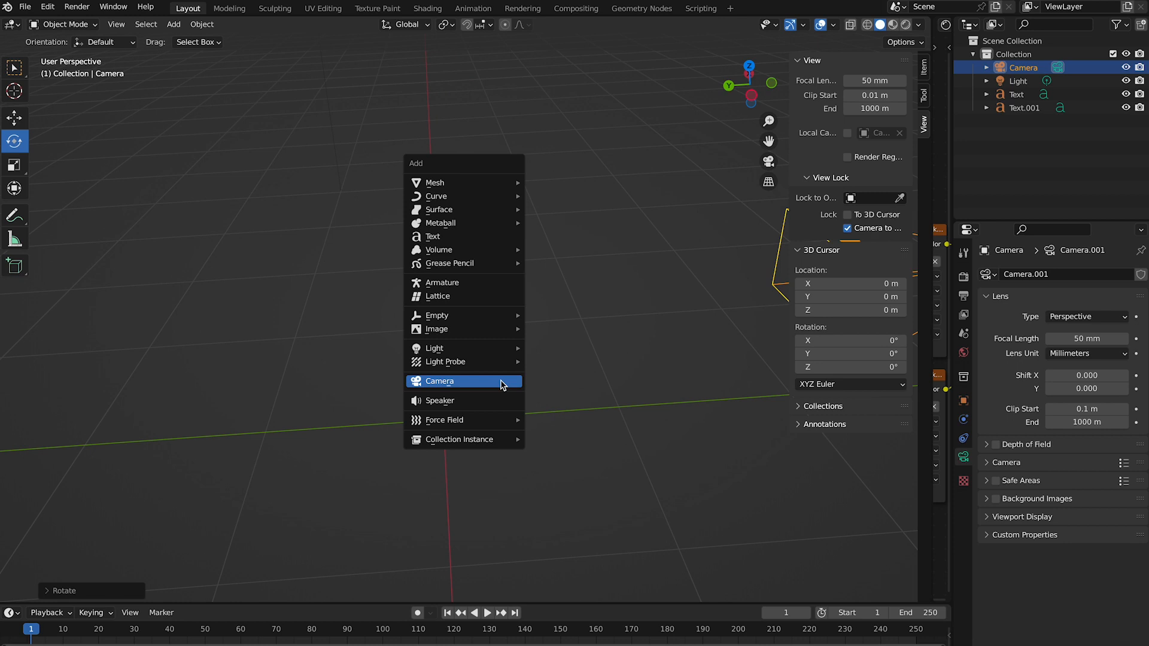
mouse_move(489, 204)
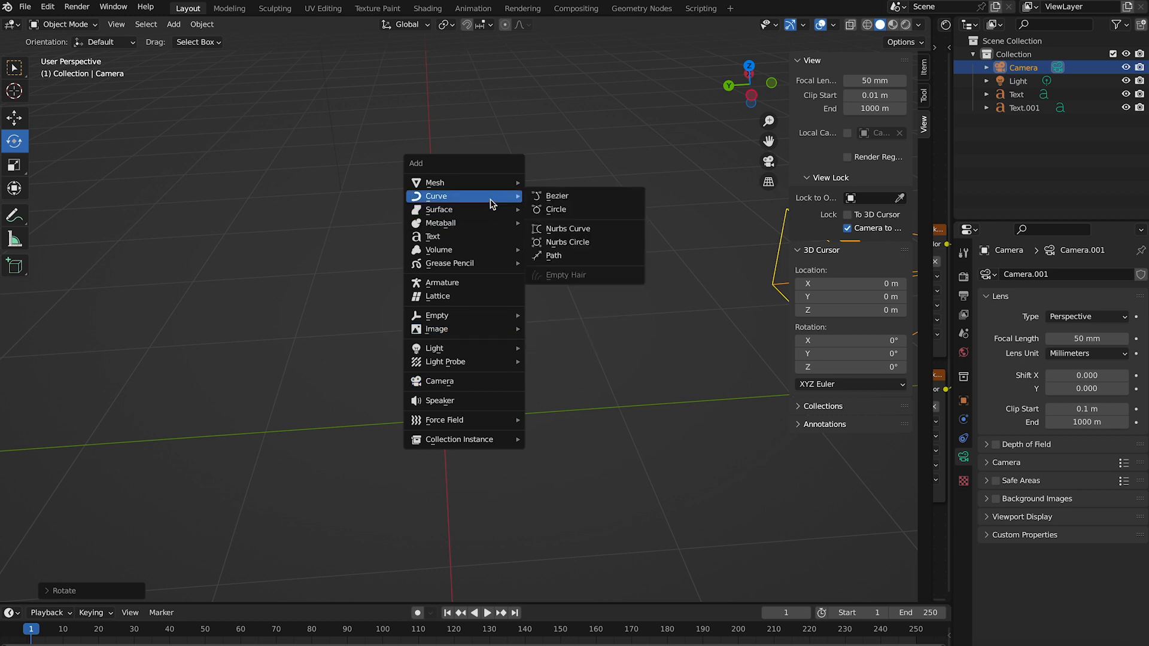
click(547, 210)
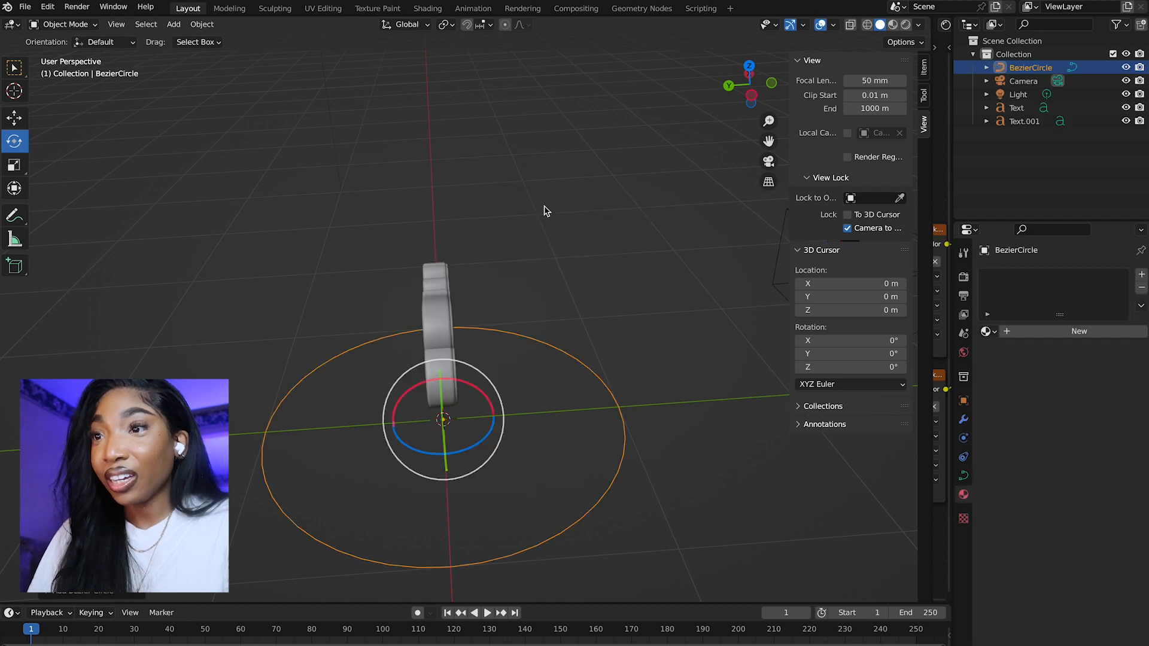
Move the Bezier circle along the X axis until it is centred on the lettering
scroll(545, 211, right, 10)
scroll(545, 211, left, 3)
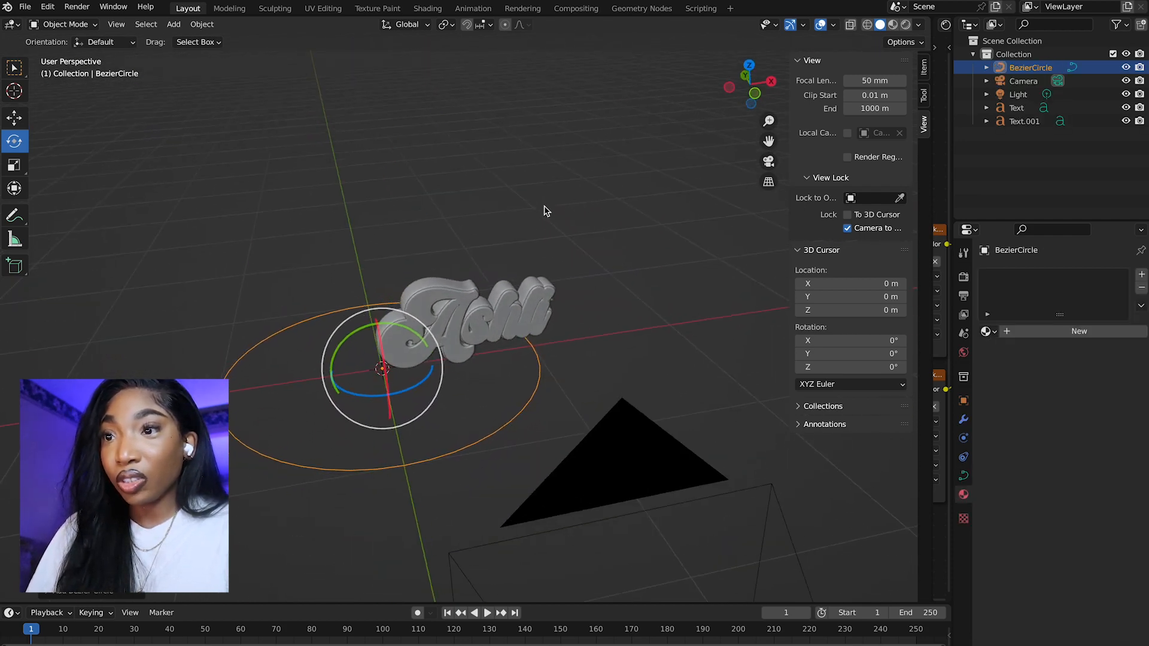
click(16, 119)
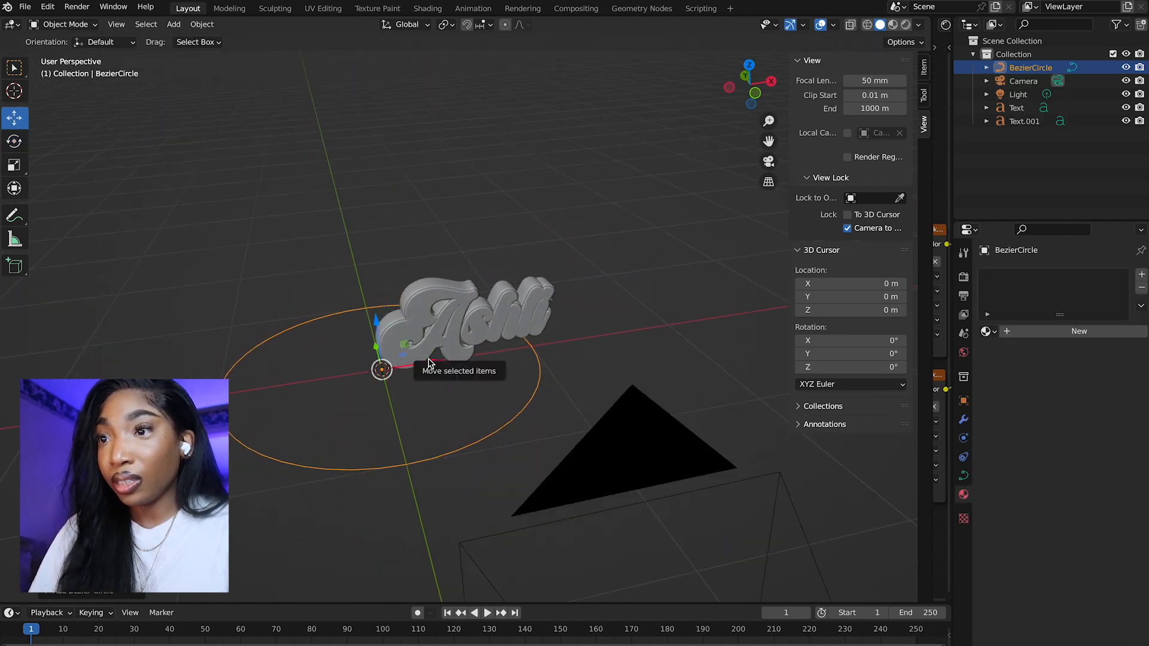
drag(432, 367, 540, 344)
Raise the Bezier circle along the Z axis to about mid-height of the lettering, checking it from several angles
scroll(536, 346, left, 10)
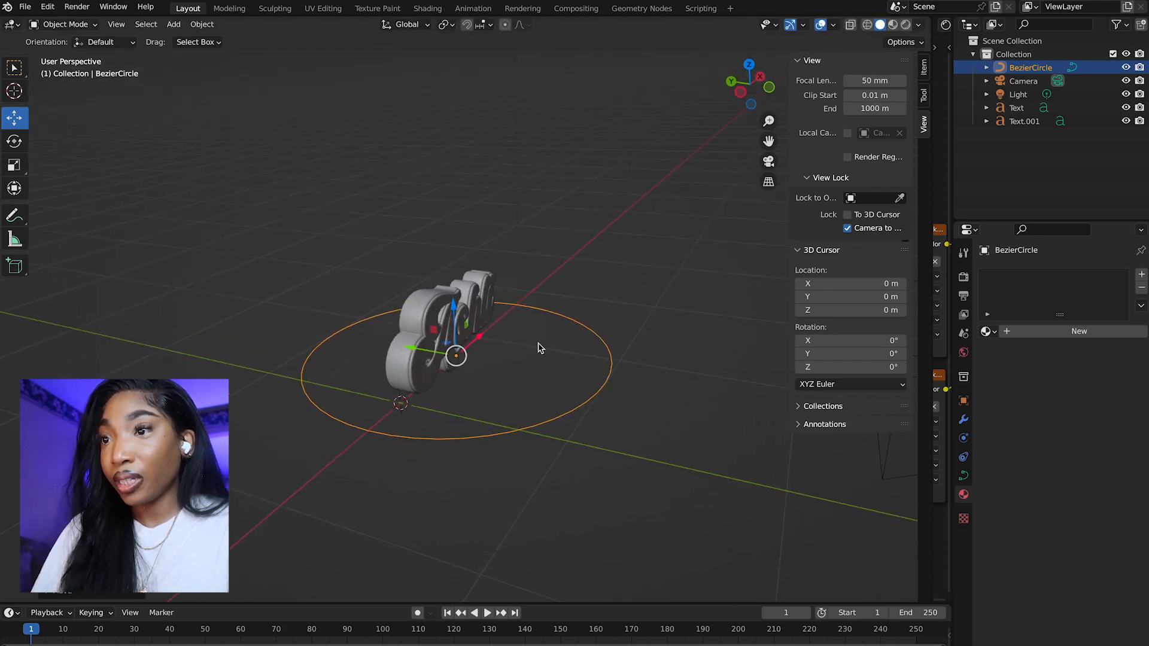
scroll(537, 348, left, 3)
scroll(537, 348, right, 10)
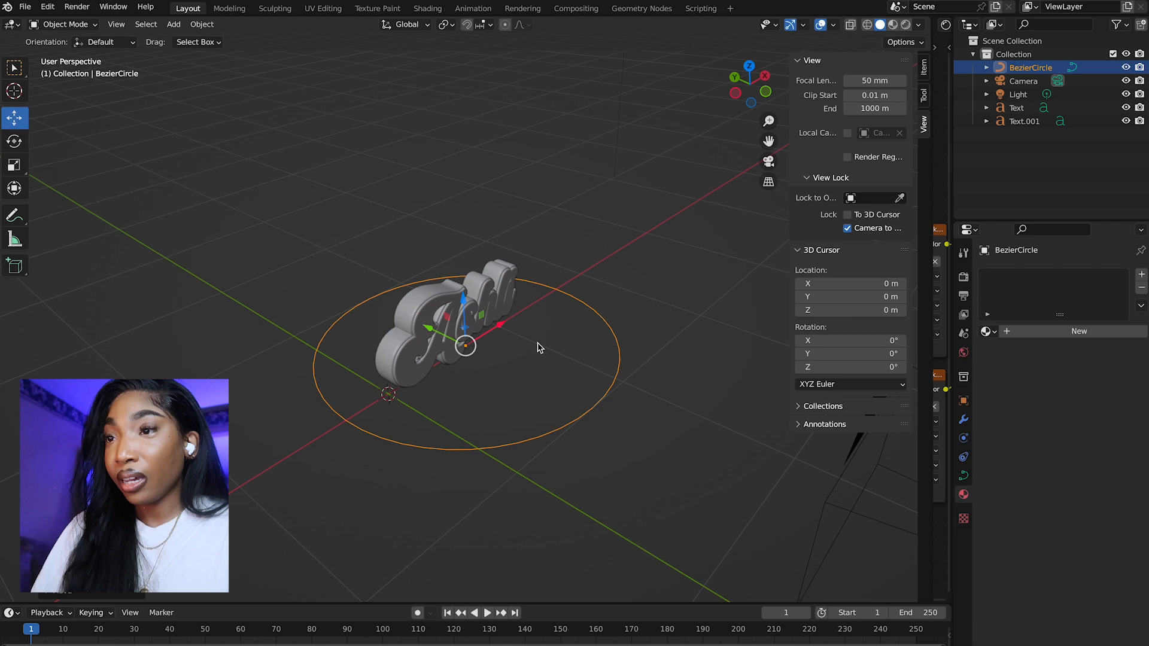
scroll(538, 347, right, 2)
drag(478, 304, 477, 286)
scroll(477, 286, left, 5)
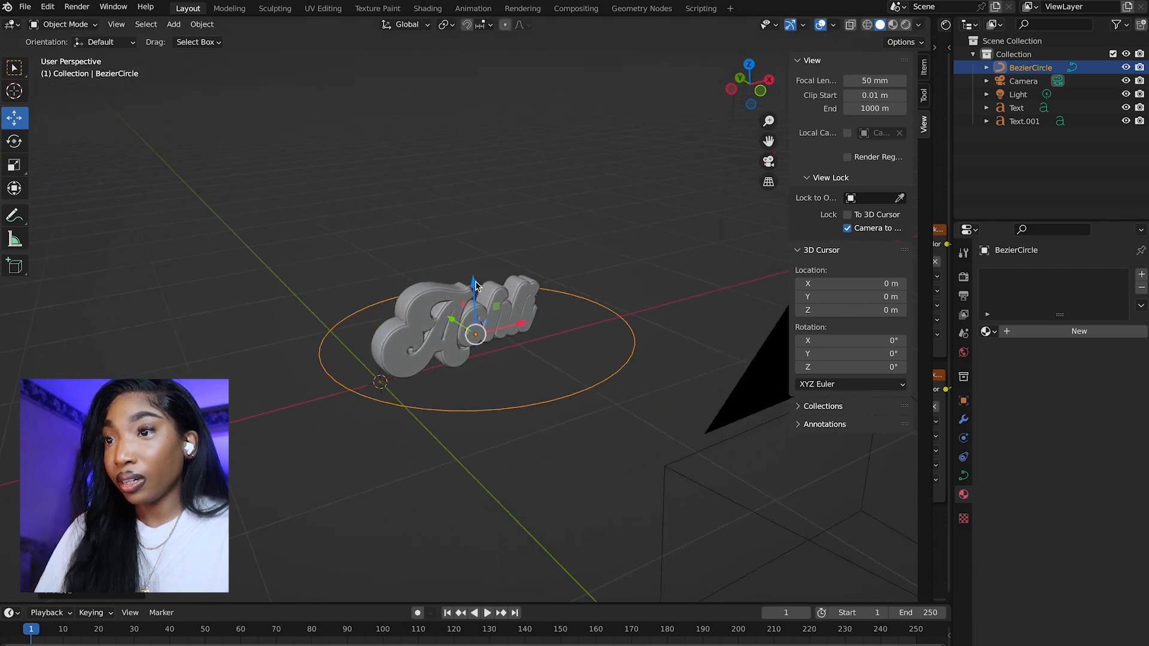
scroll(477, 286, left, 5)
scroll(475, 285, right, 6)
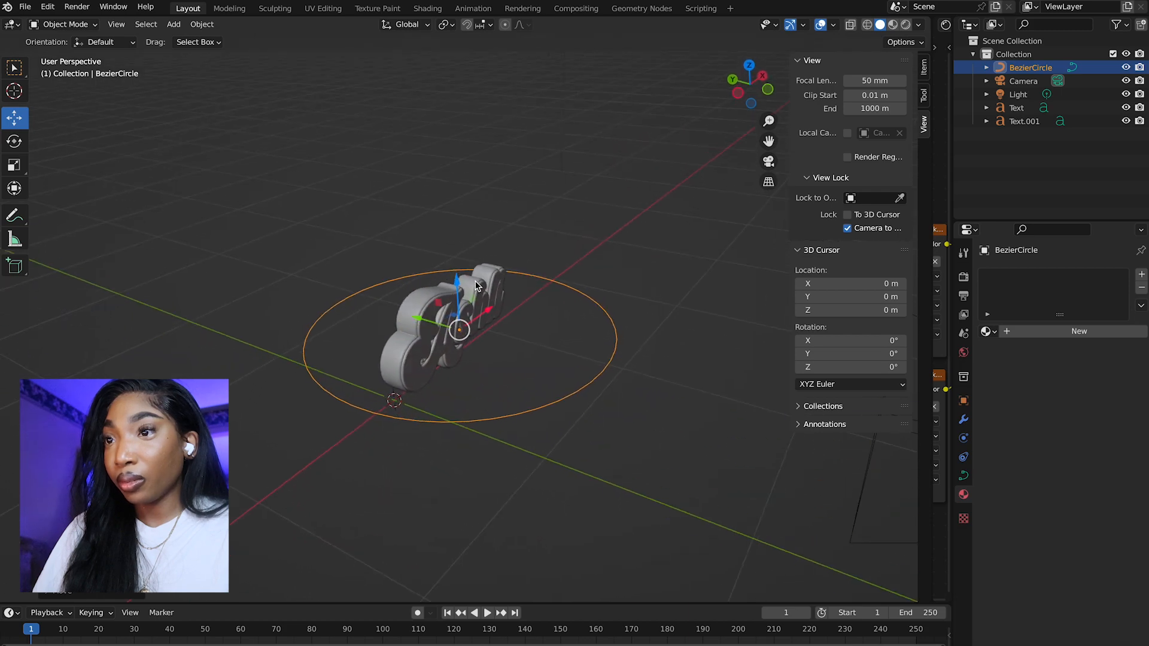
drag(459, 278, 458, 268)
scroll(458, 268, left, 5)
scroll(459, 268, right, 10)
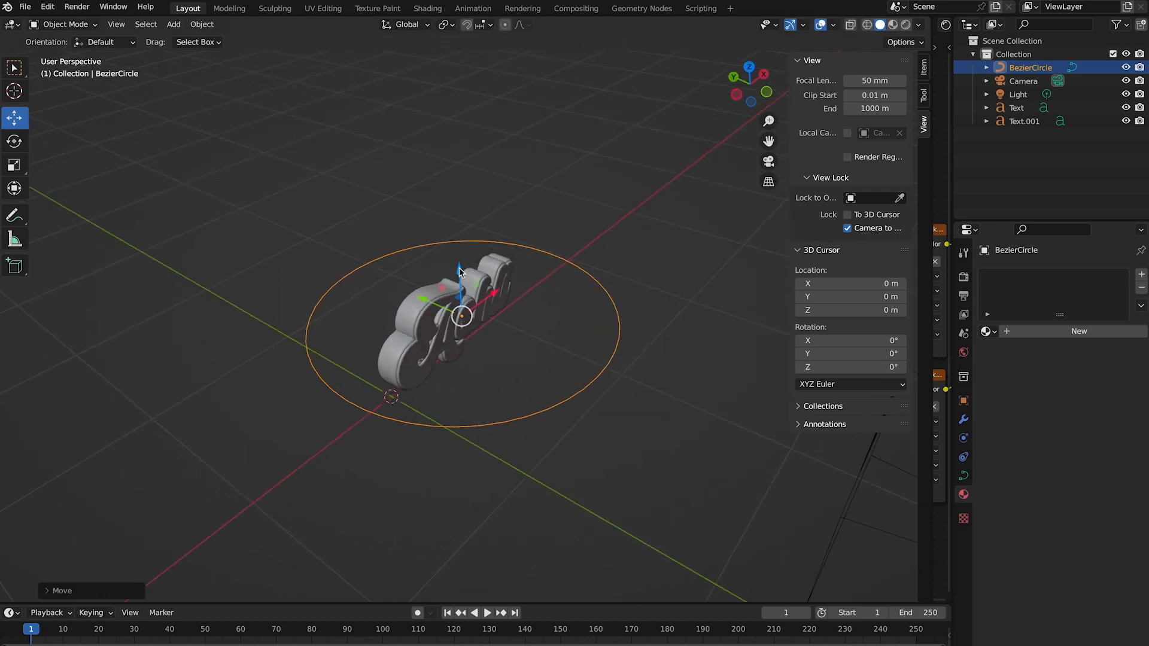
scroll(459, 272, down, 8)
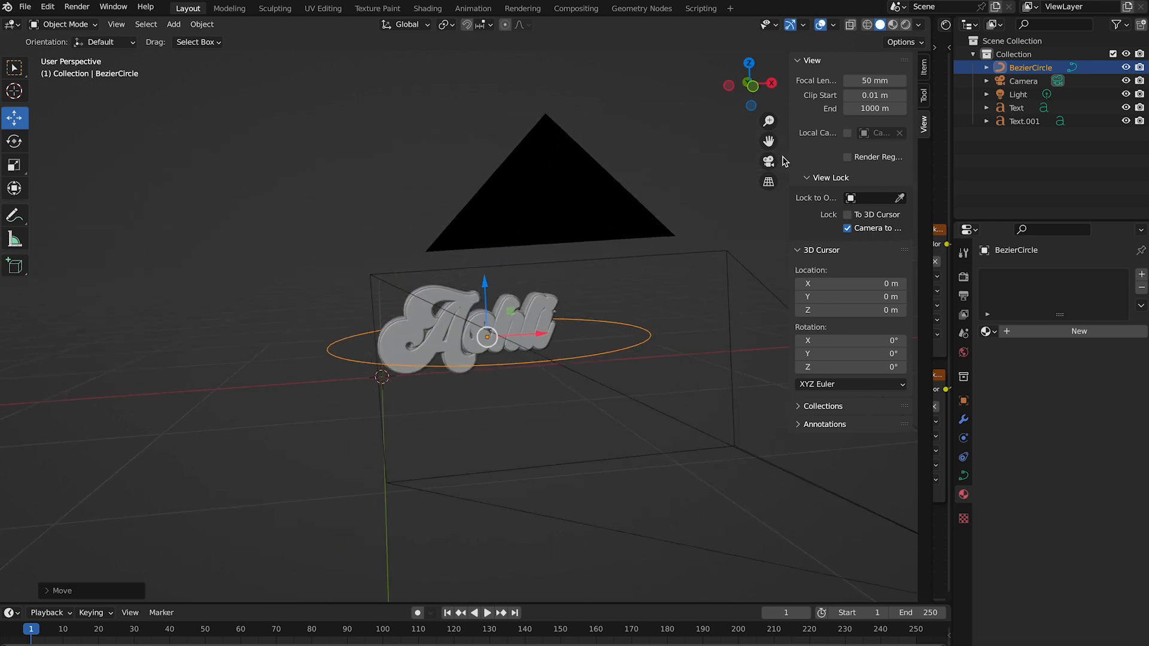
Check how the circle surrounds the lettering through the camera, and leave the camera view
click(769, 161)
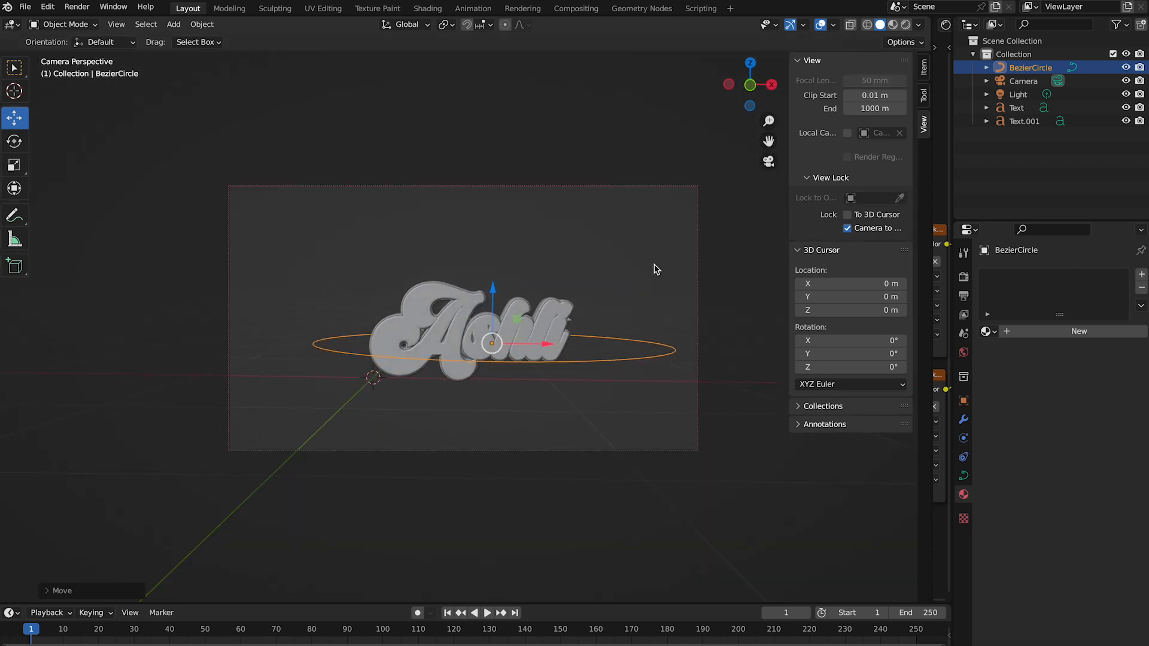
scroll(657, 269, right, 2)
drag(768, 142, 755, 141)
scroll(641, 275, left, 1)
click(768, 162)
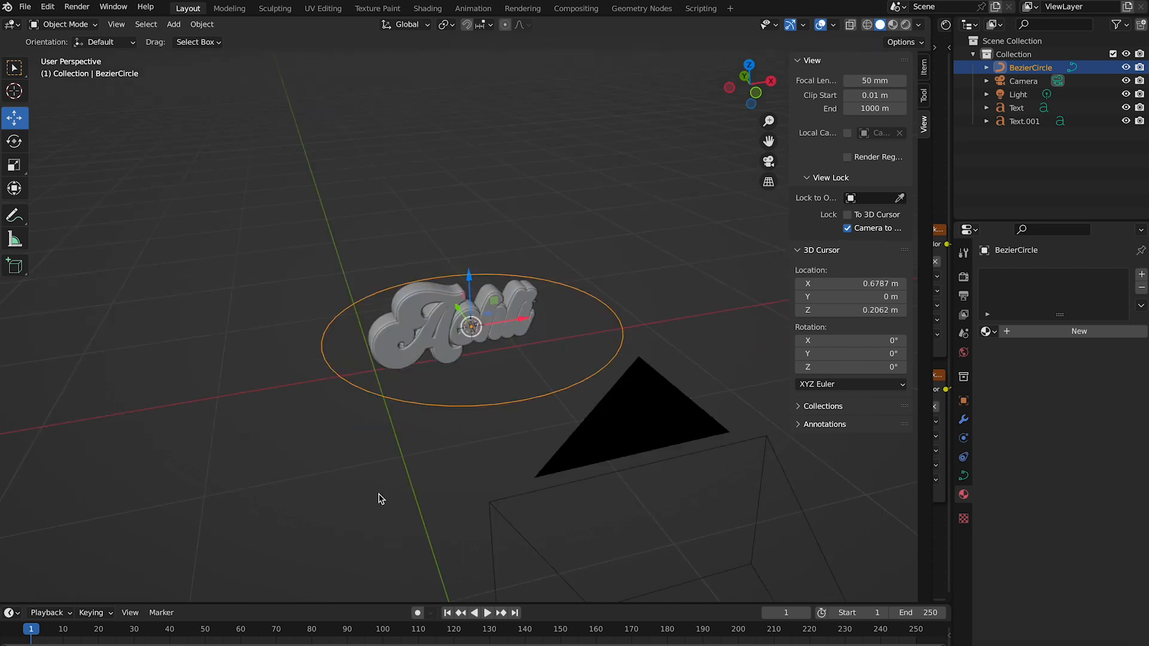
Snap the 3D cursor to the circle's control point in front of the lettering in Edit Mode, and return to Object Mode
click(378, 493)
scroll(379, 493, left, 5)
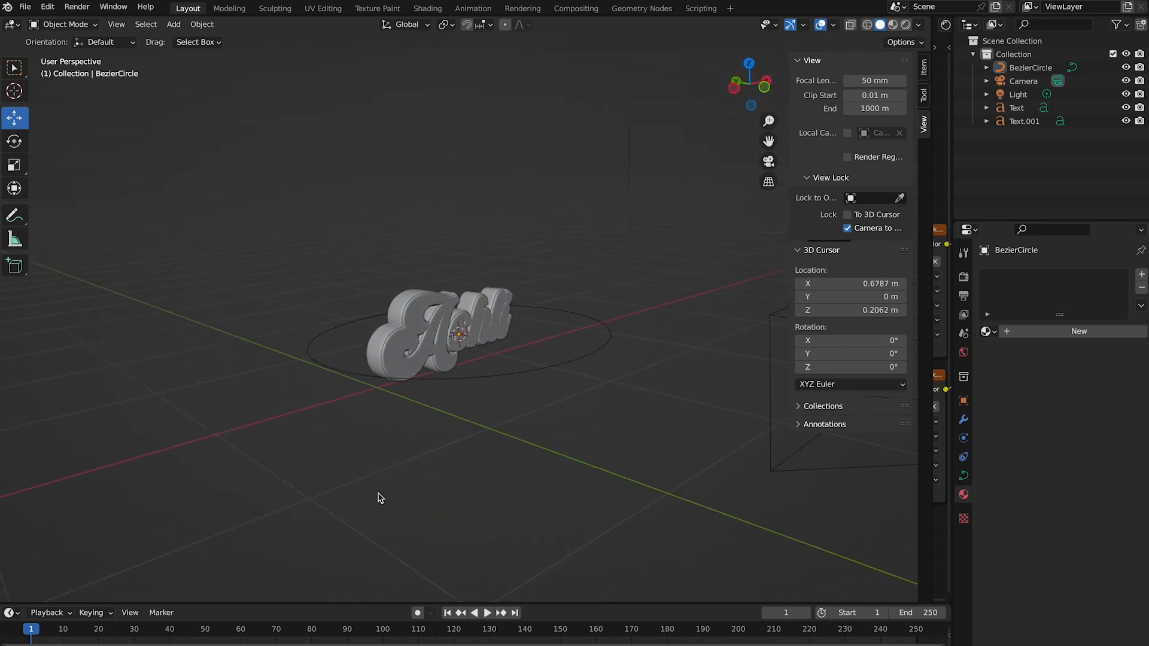
scroll(379, 494, right, 5)
scroll(378, 493, right, 1)
click(446, 410)
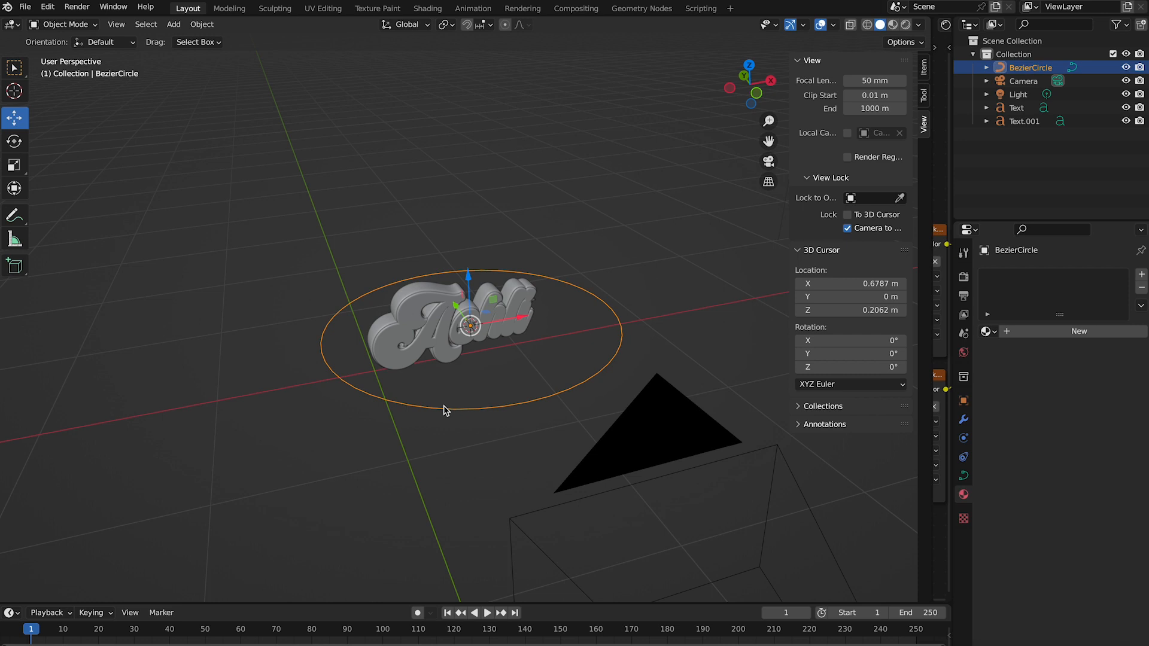
key(Tab)
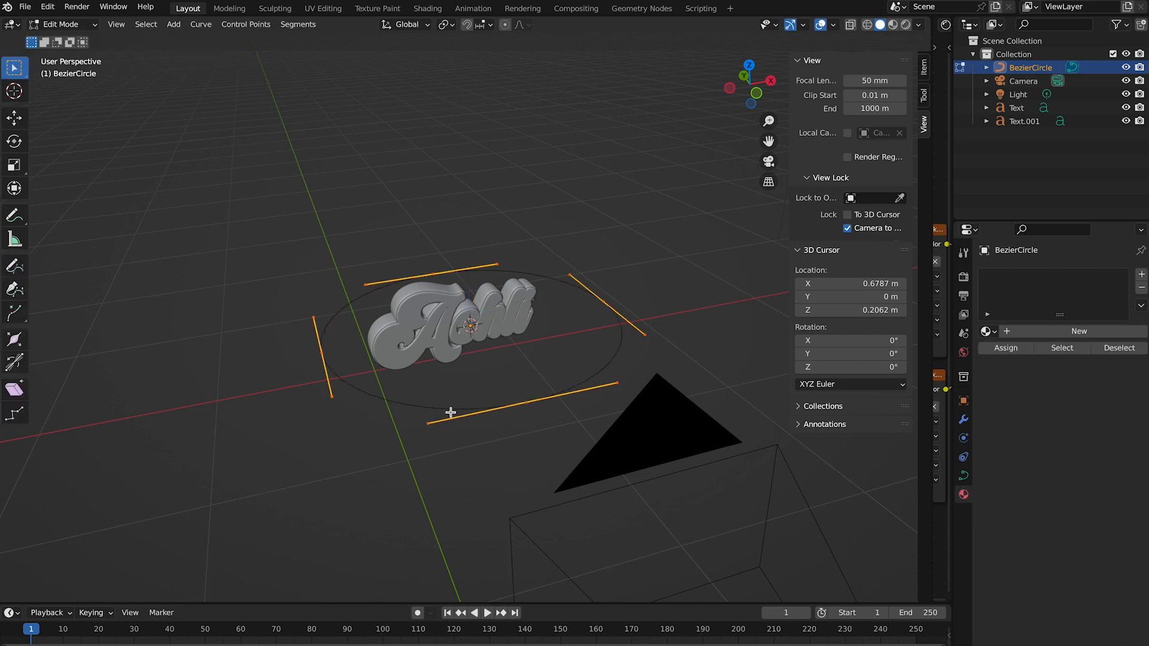
click(525, 402)
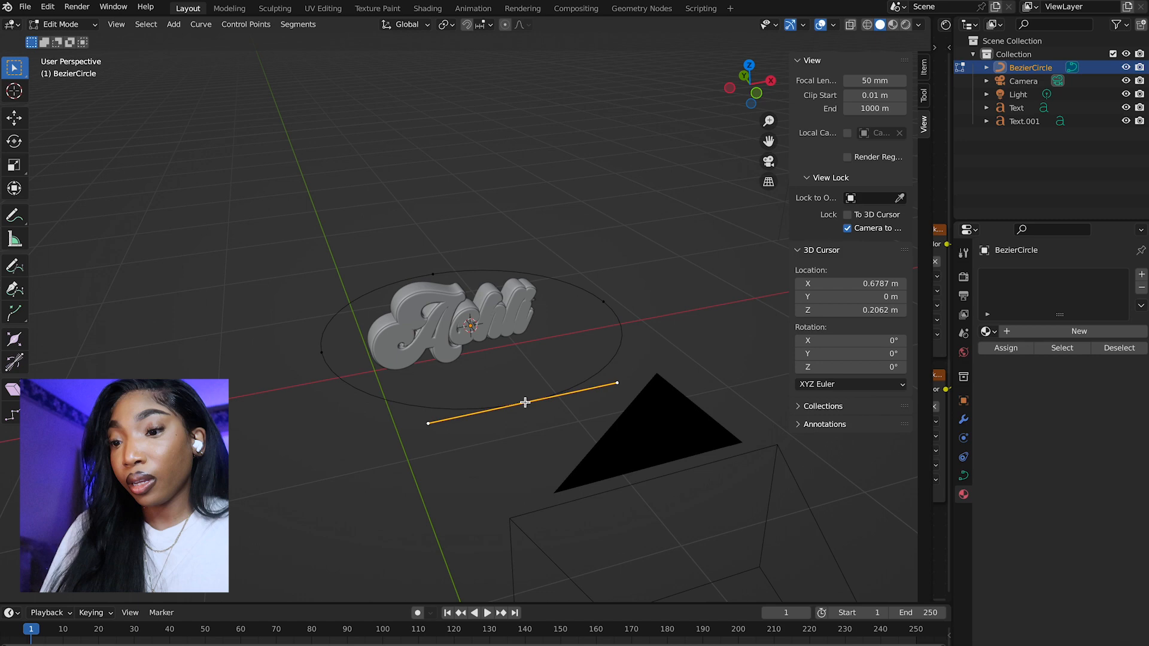
key(shift+s)
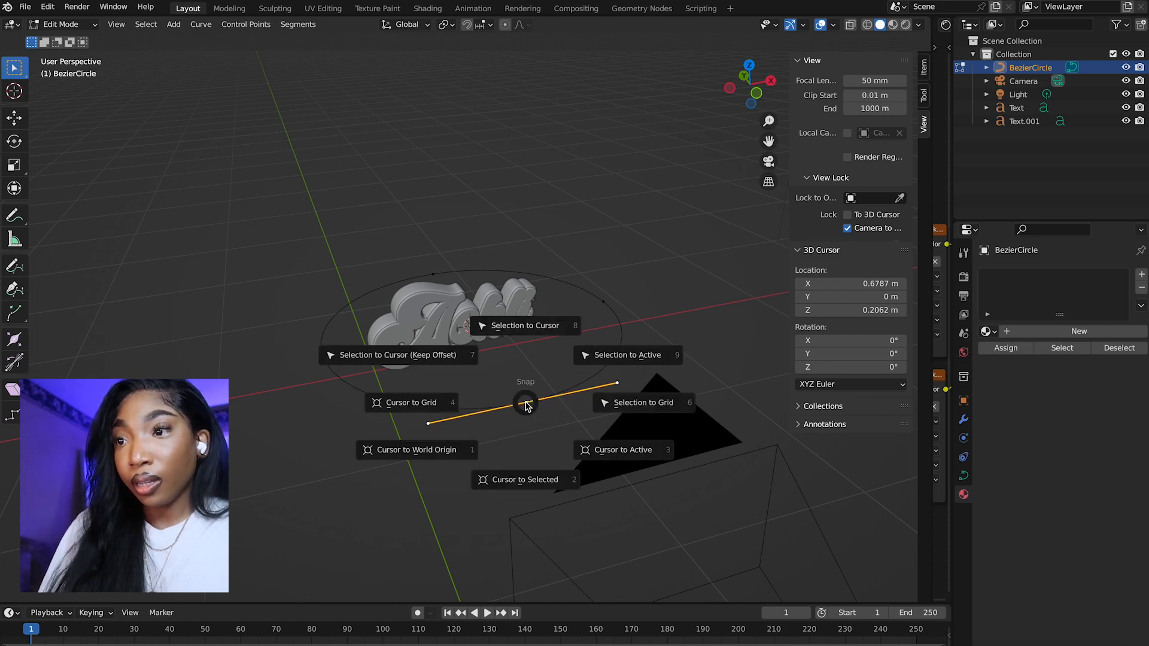
click(513, 478)
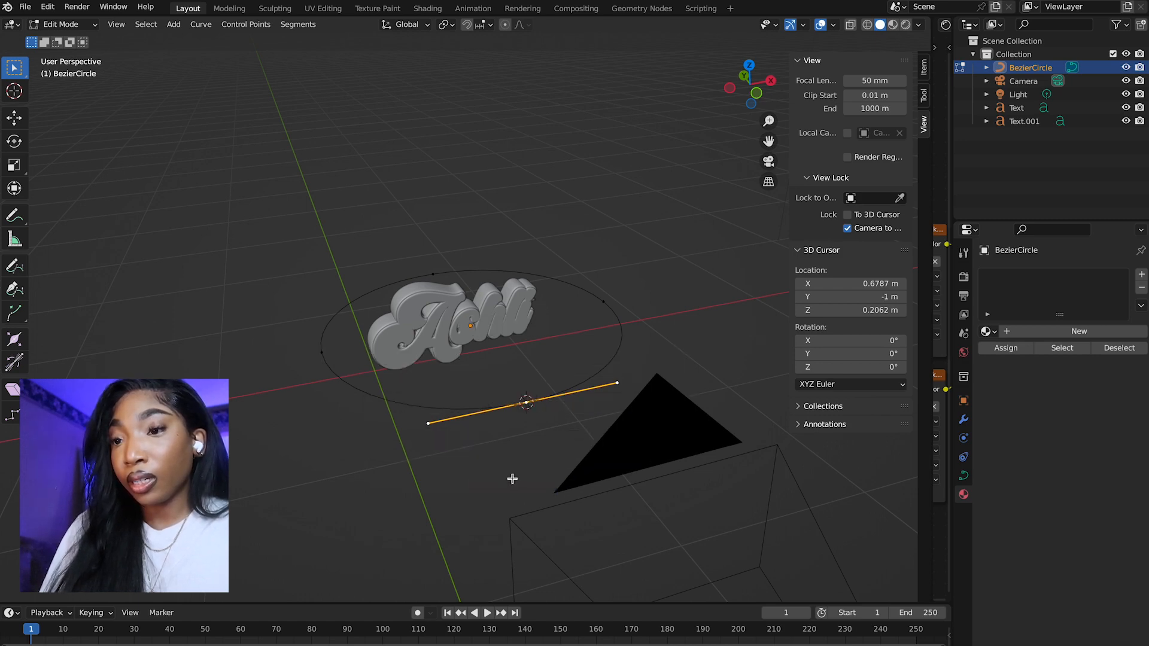
key(Tab)
Select the camera and snap it to the 3D cursor on the circle's front point
middle_drag(513, 480, 546, 472)
middle_drag(427, 531, 419, 532)
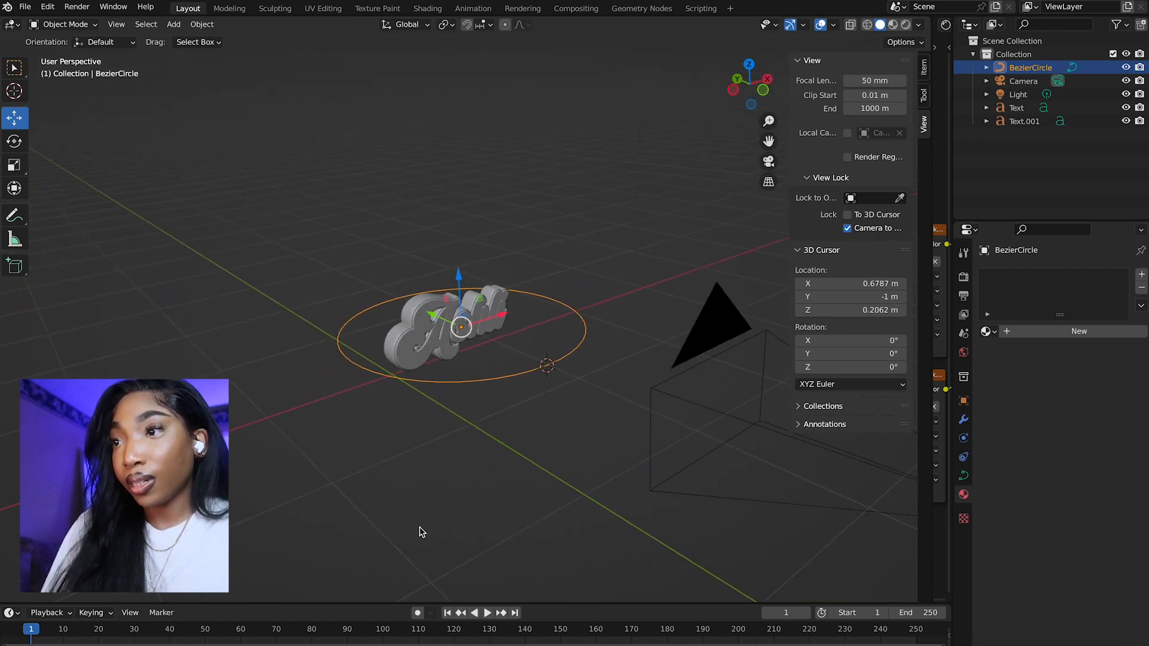
click(707, 331)
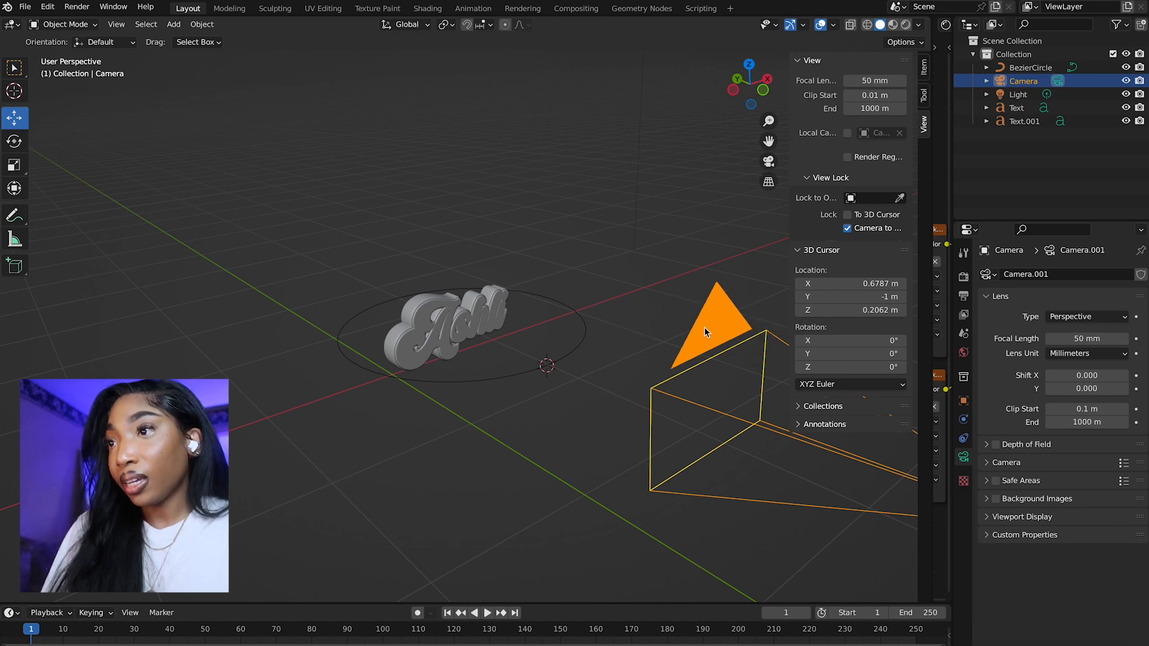
key(shift+s)
click(704, 252)
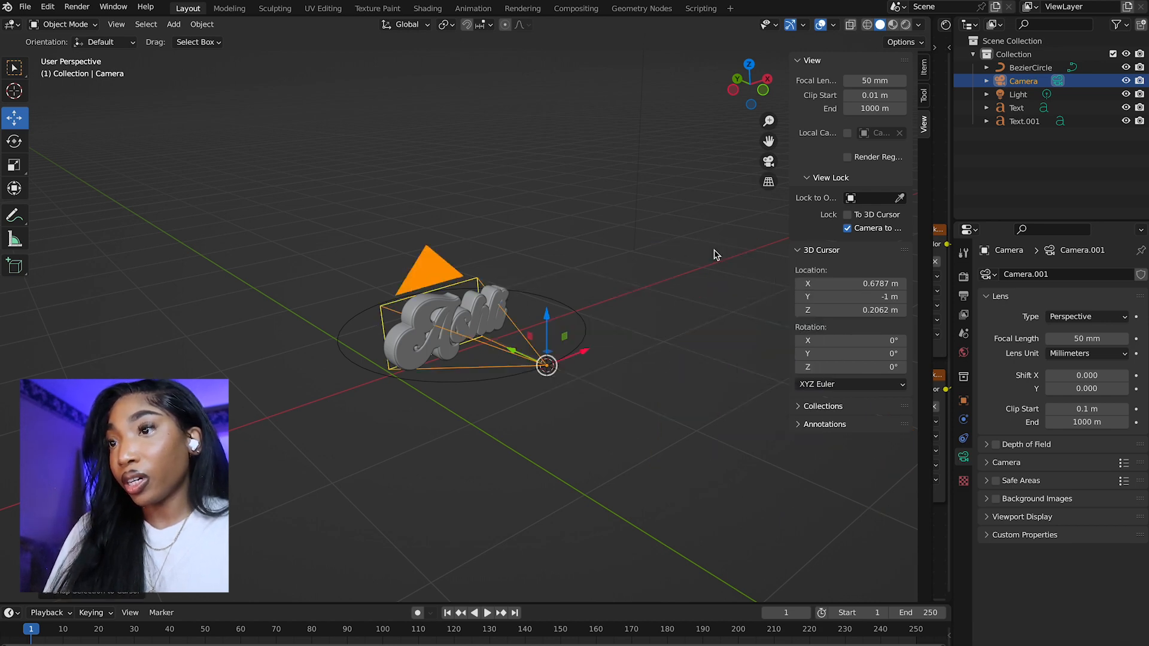
Move the camera back along the Y axis, away from the front of the lettering, and look through it
middle_drag(714, 255, 555, 309)
drag(508, 330, 1, 326)
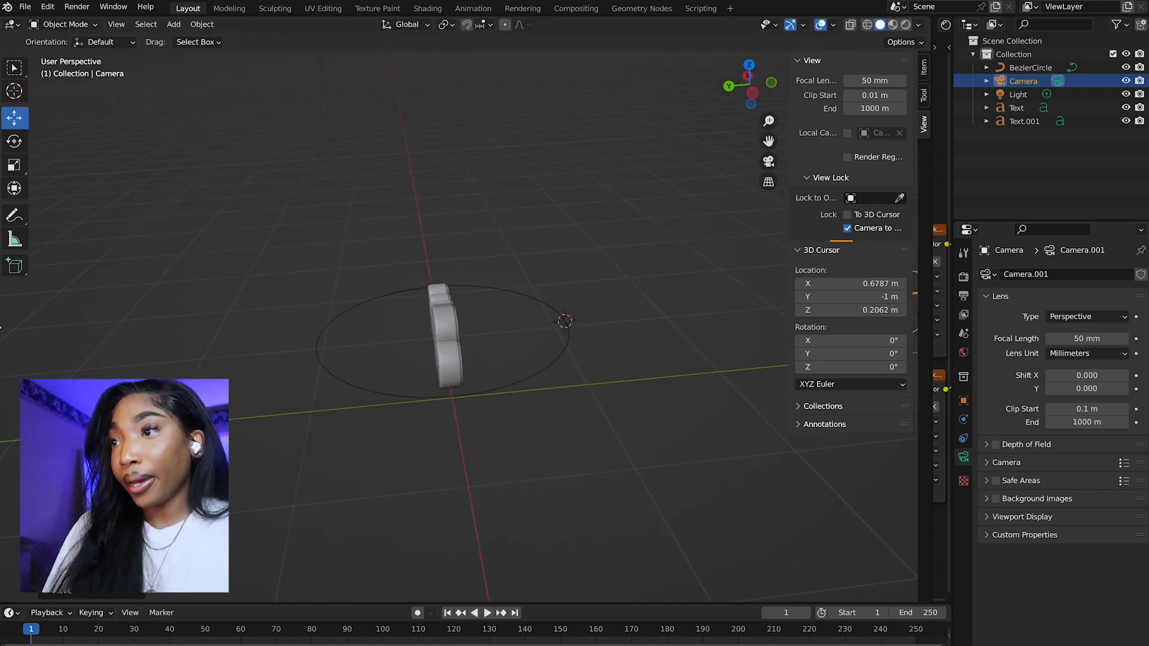
middle_drag(512, 342, 765, 267)
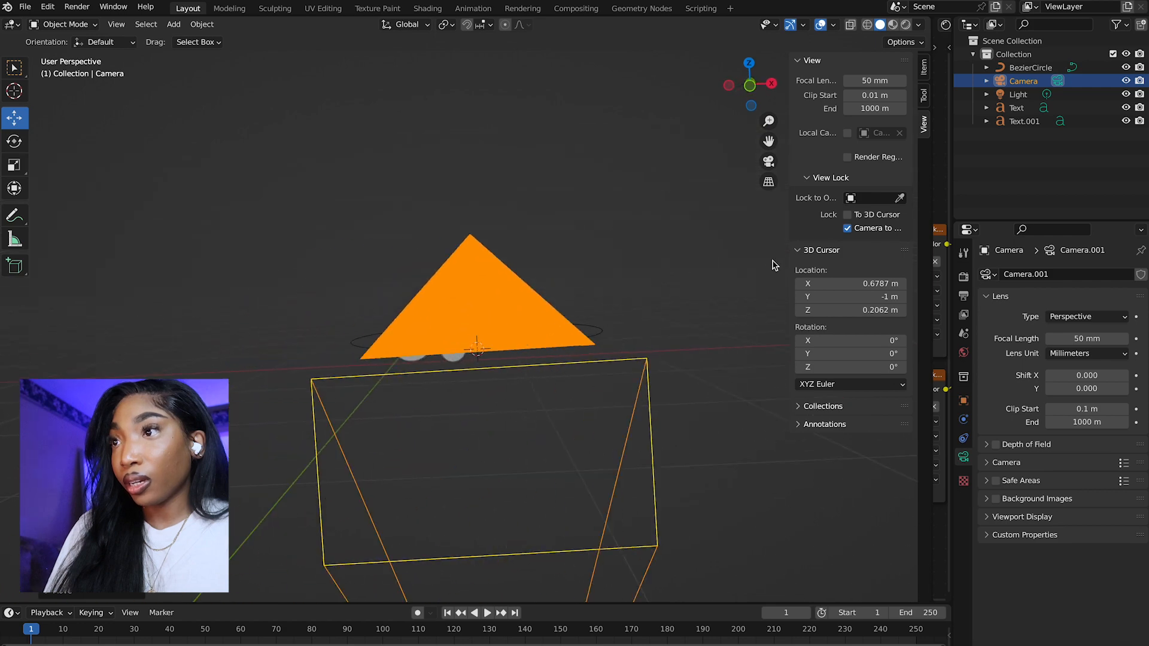
click(769, 162)
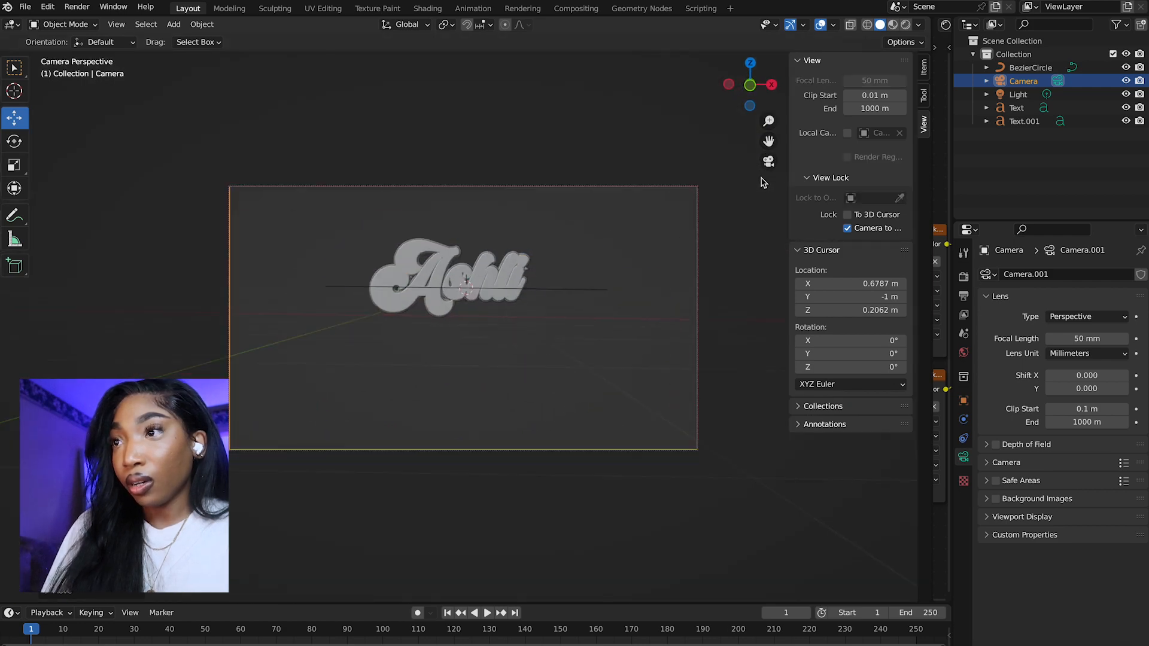
Tilt, pan and turn the locked camera so the lettering faces it frontally near the frame's centre
scroll(609, 307, up, 10)
scroll(608, 308, down, 8)
scroll(609, 307, right, 2)
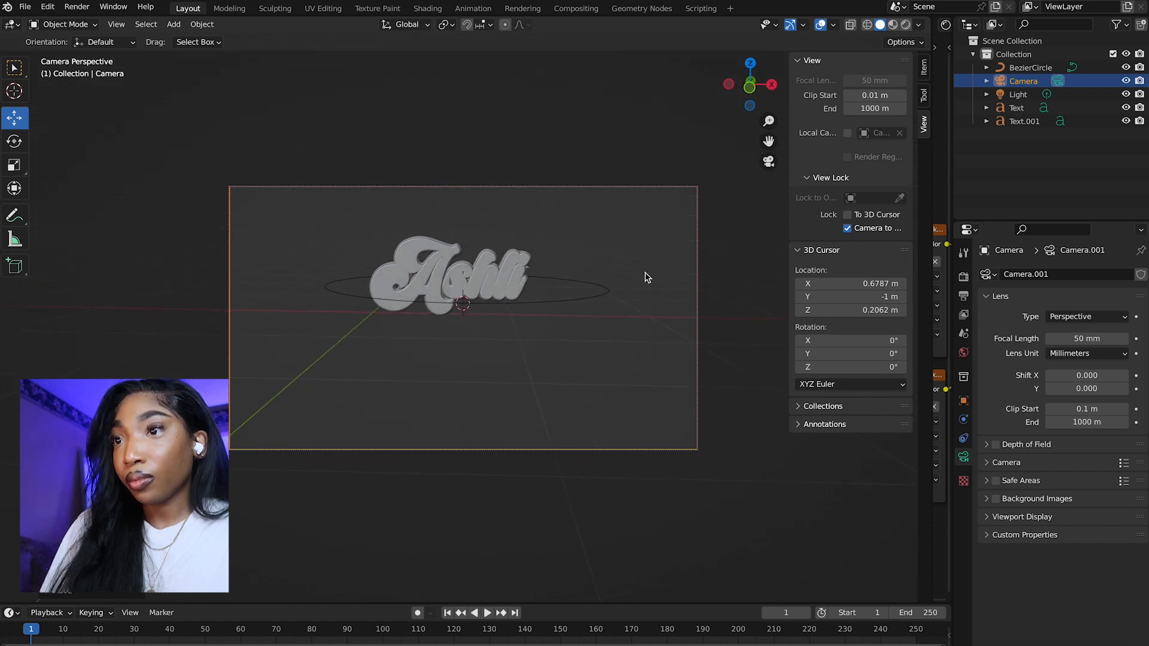
drag(765, 145, 768, 141)
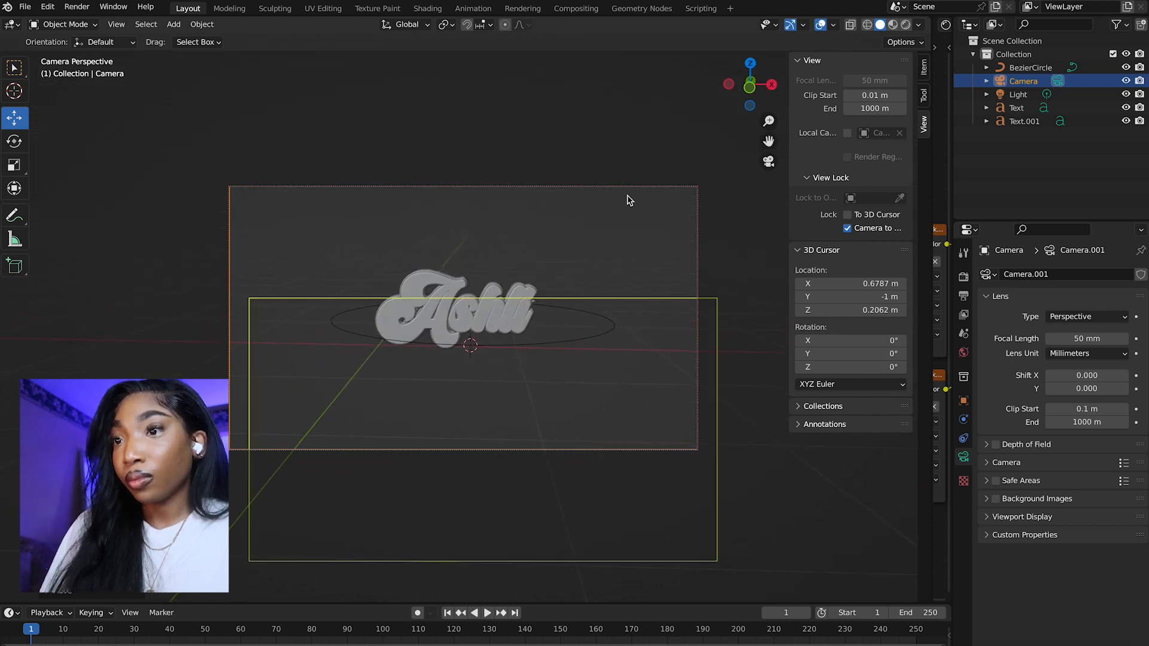
scroll(627, 196, left, 5)
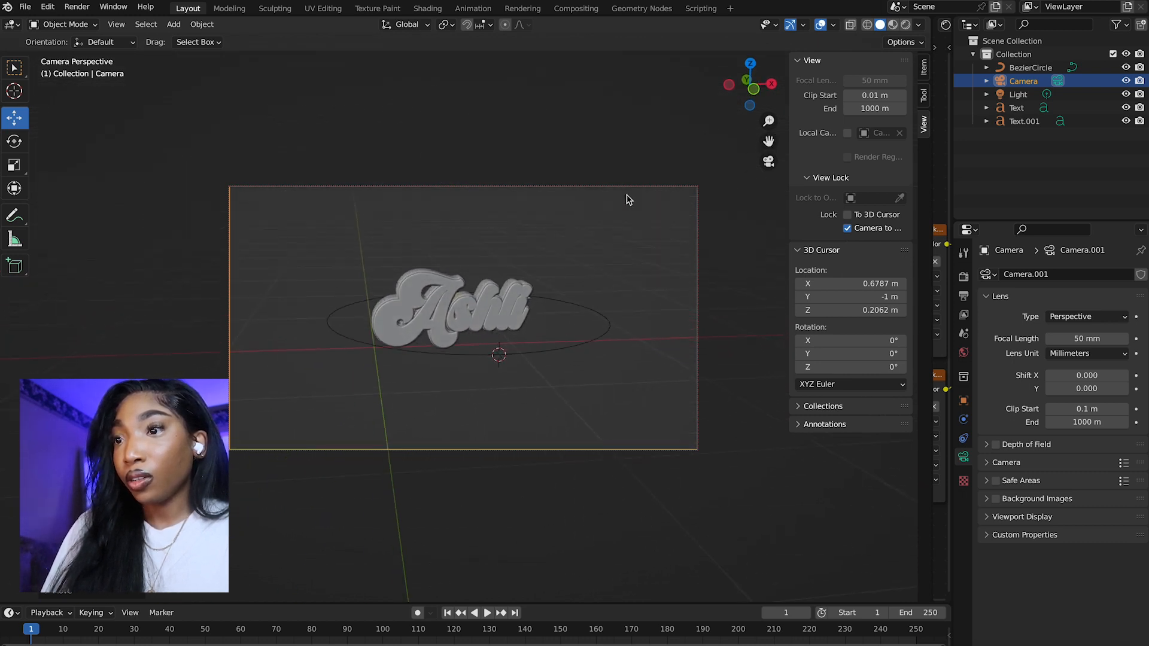
scroll(626, 194, right, 6)
scroll(627, 198, left, 2)
scroll(629, 199, left, 4)
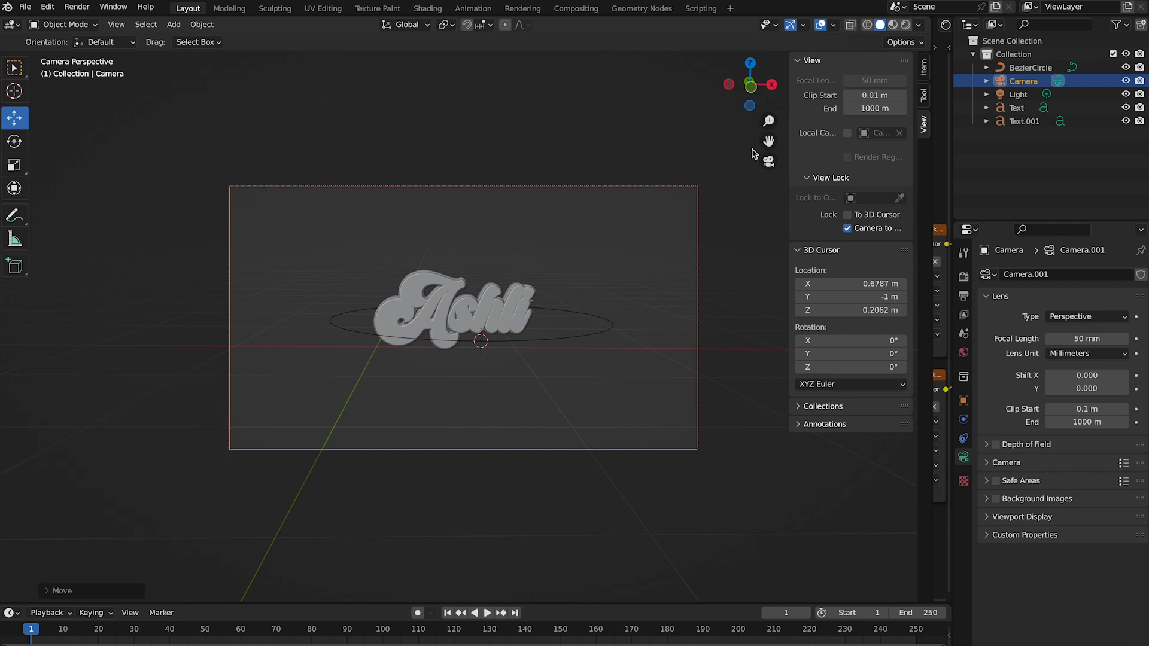
Leave the camera view and view the lettering, circle and 3D cursor from several sides
click(765, 170)
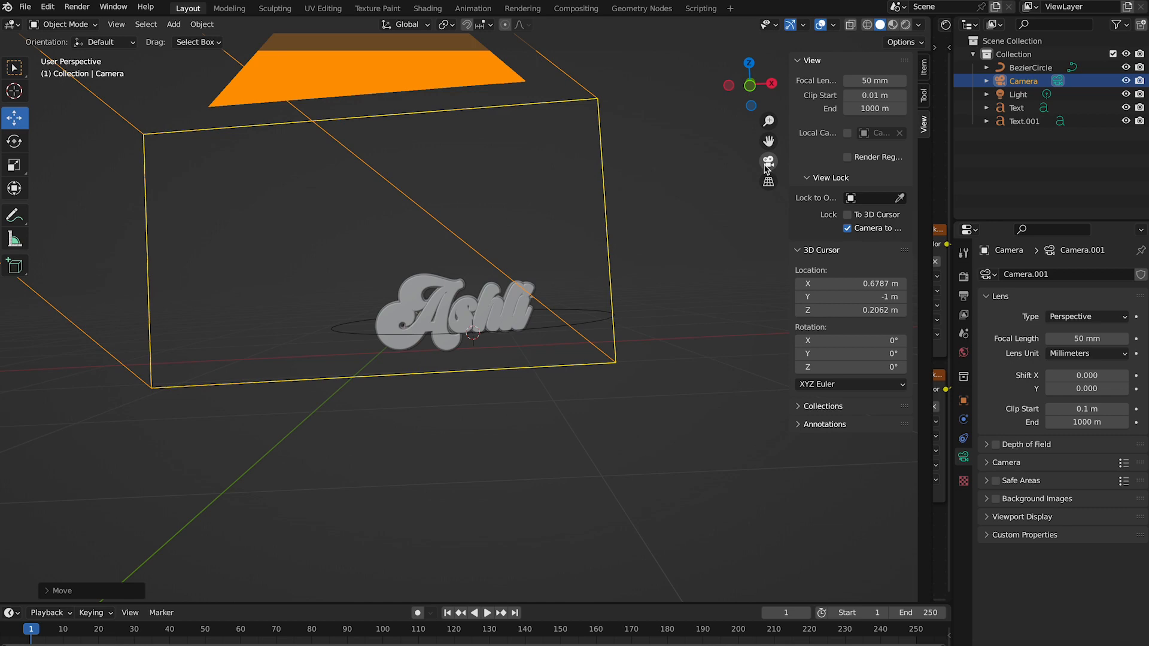
scroll(679, 424, left, 15)
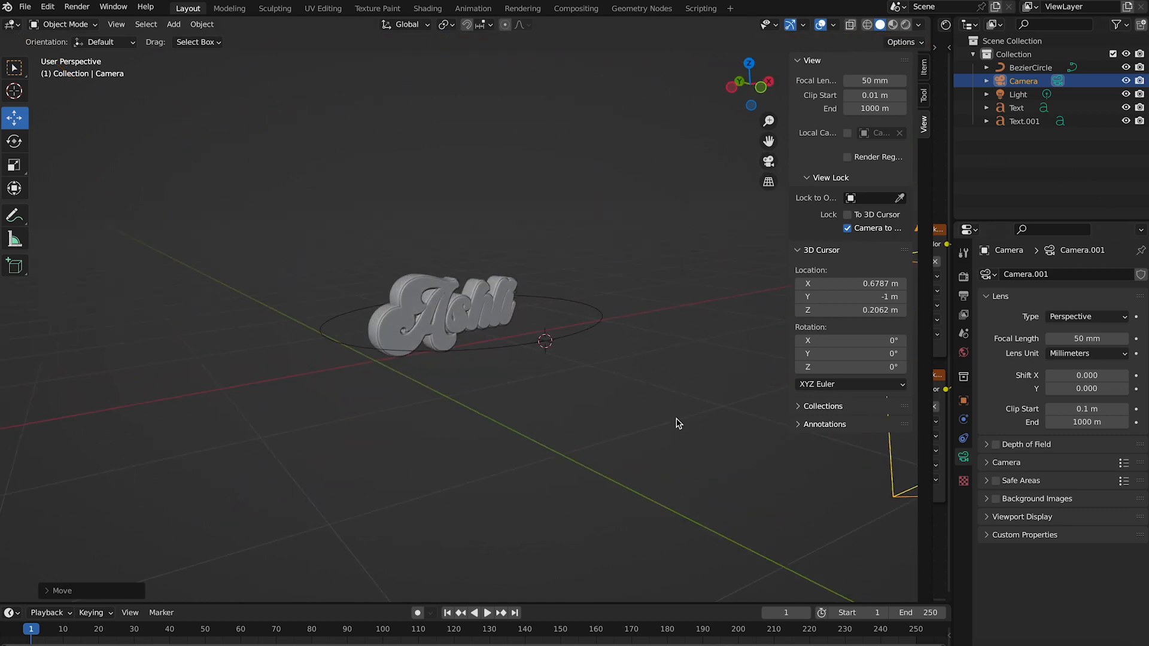
scroll(679, 424, left, 15)
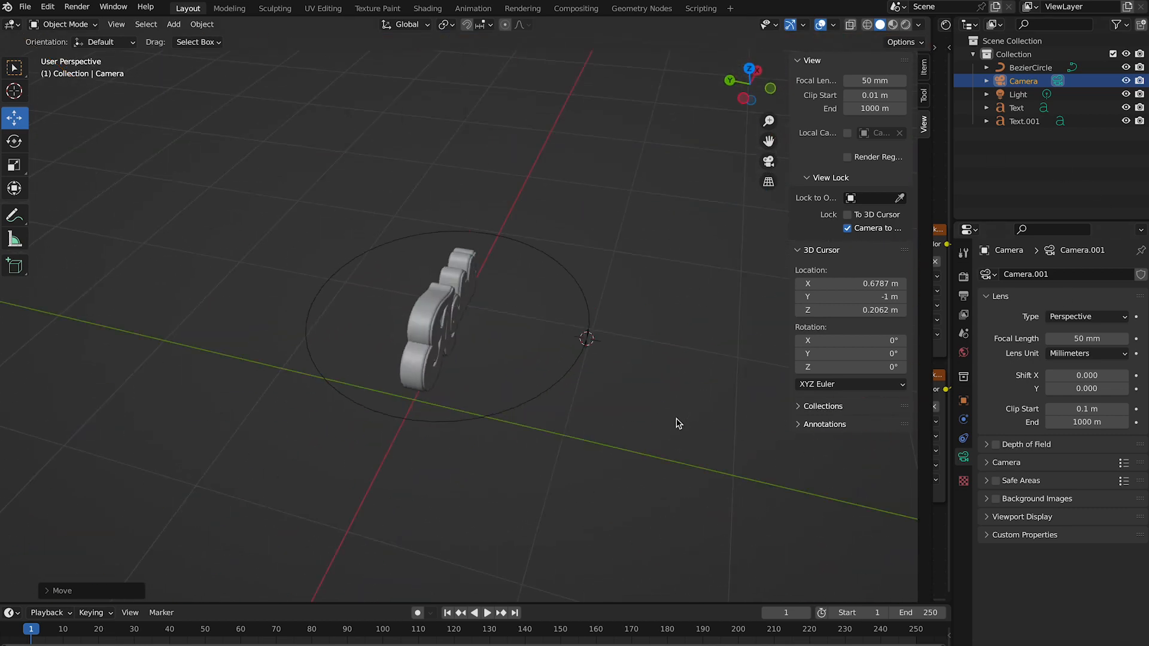
scroll(678, 423, left, 10)
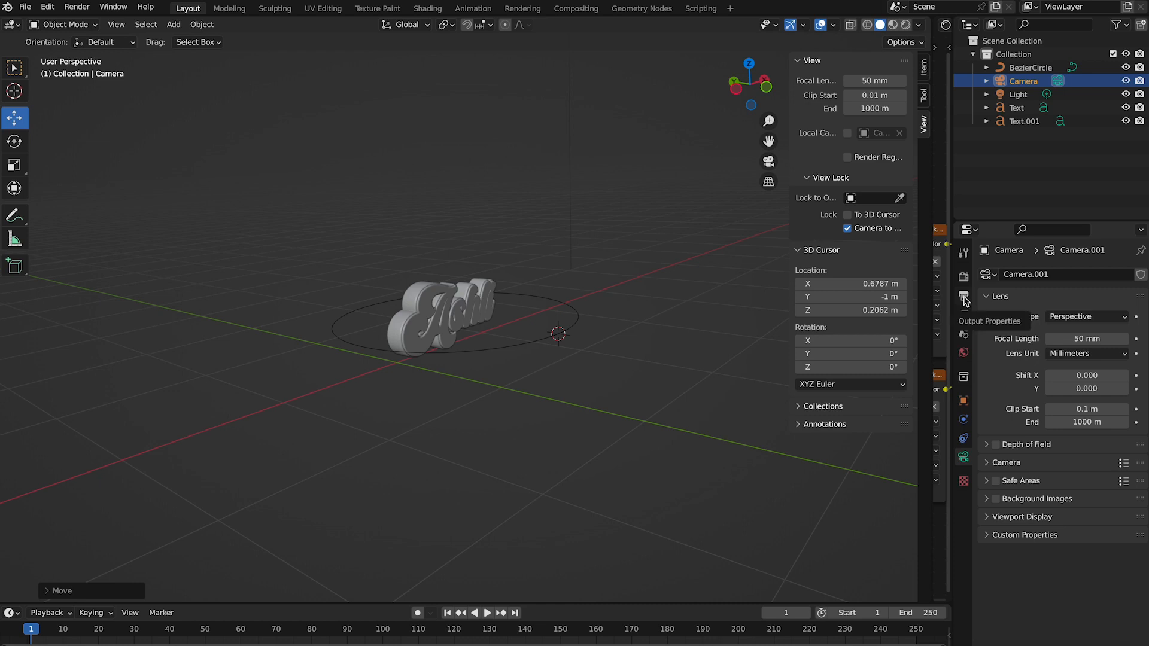
Set the render output to a file named 1234 in the Documents folder, with FFmpeg Video as the file format
click(965, 301)
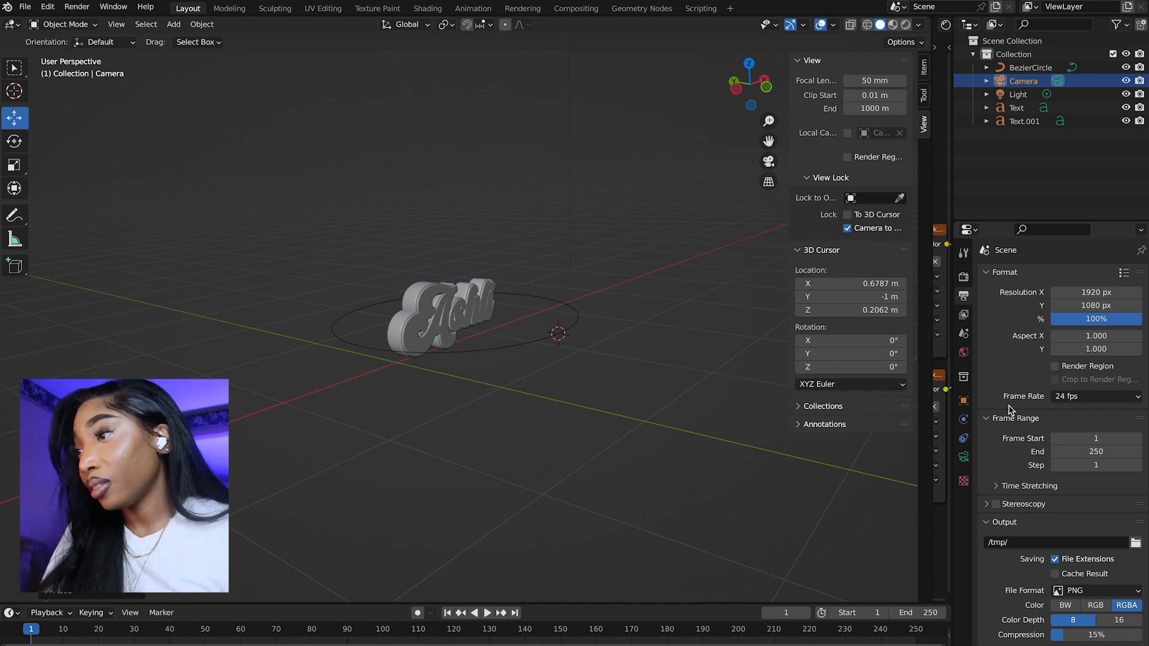
scroll(1011, 410, down, 3)
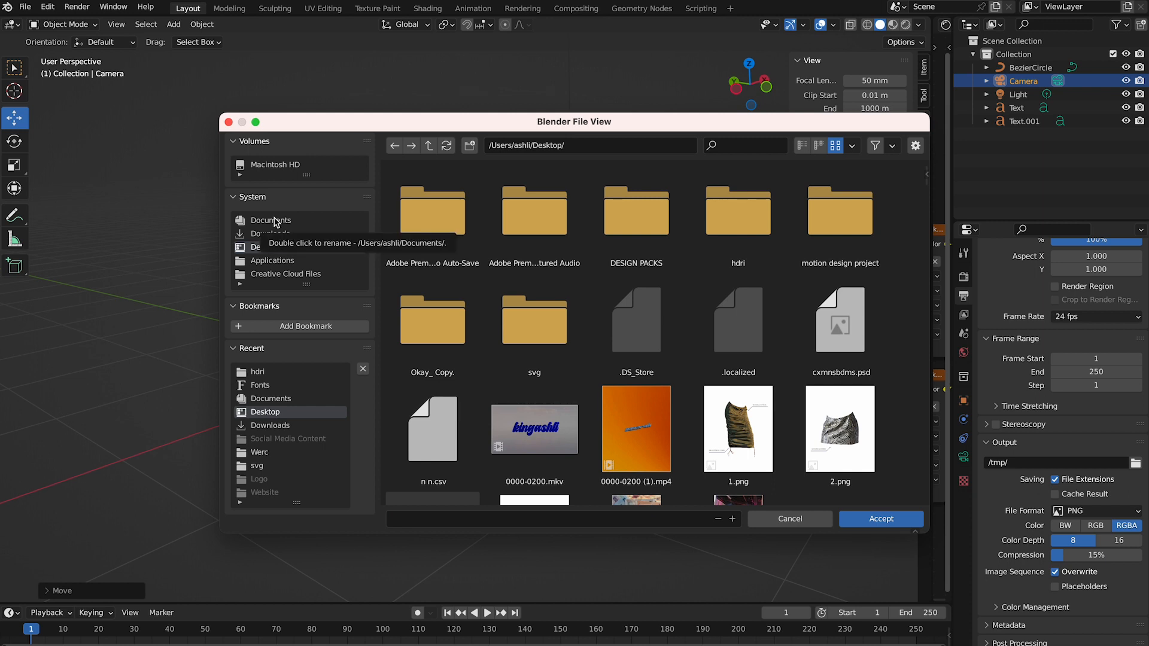
click(275, 222)
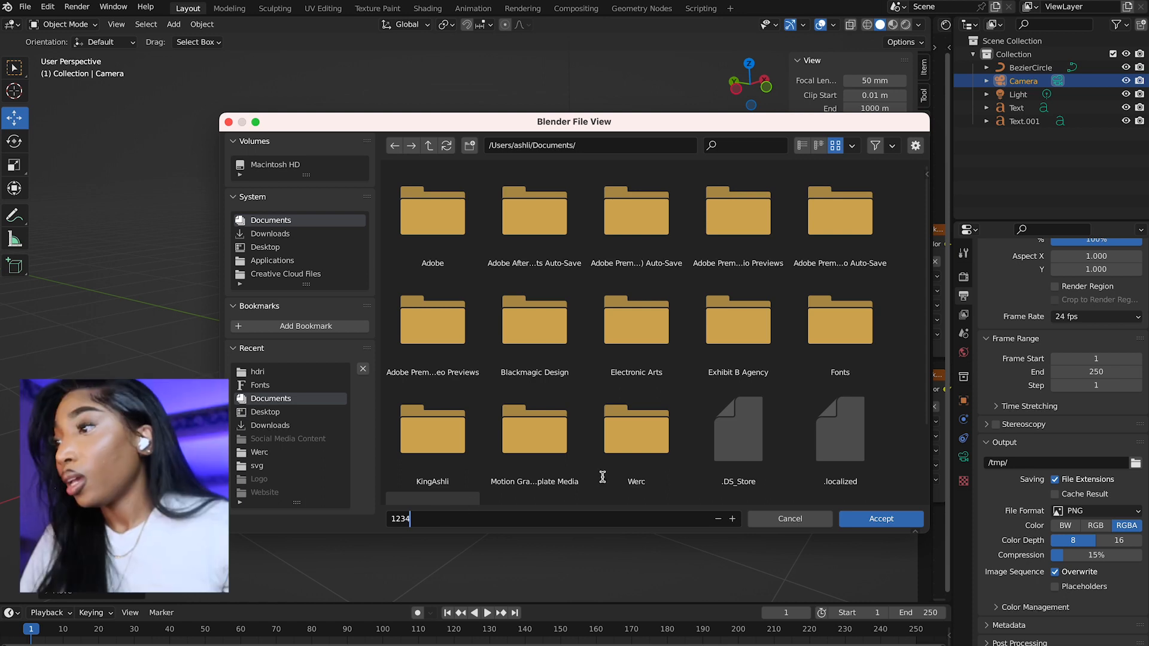
click(907, 522)
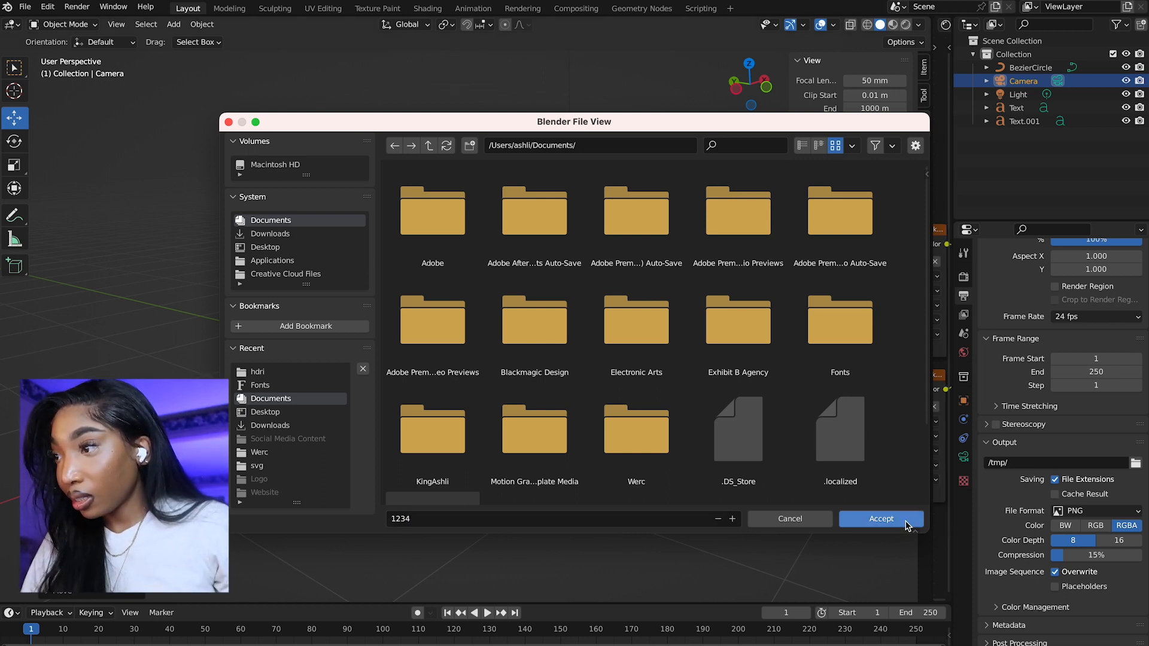
click(906, 523)
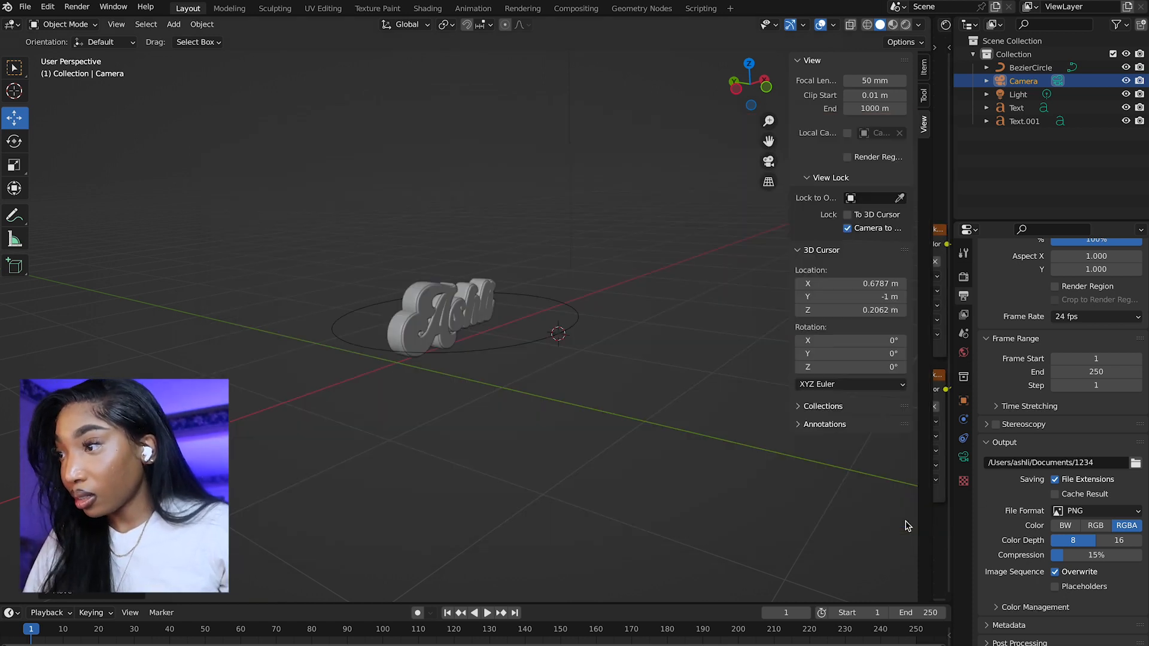
click(1081, 512)
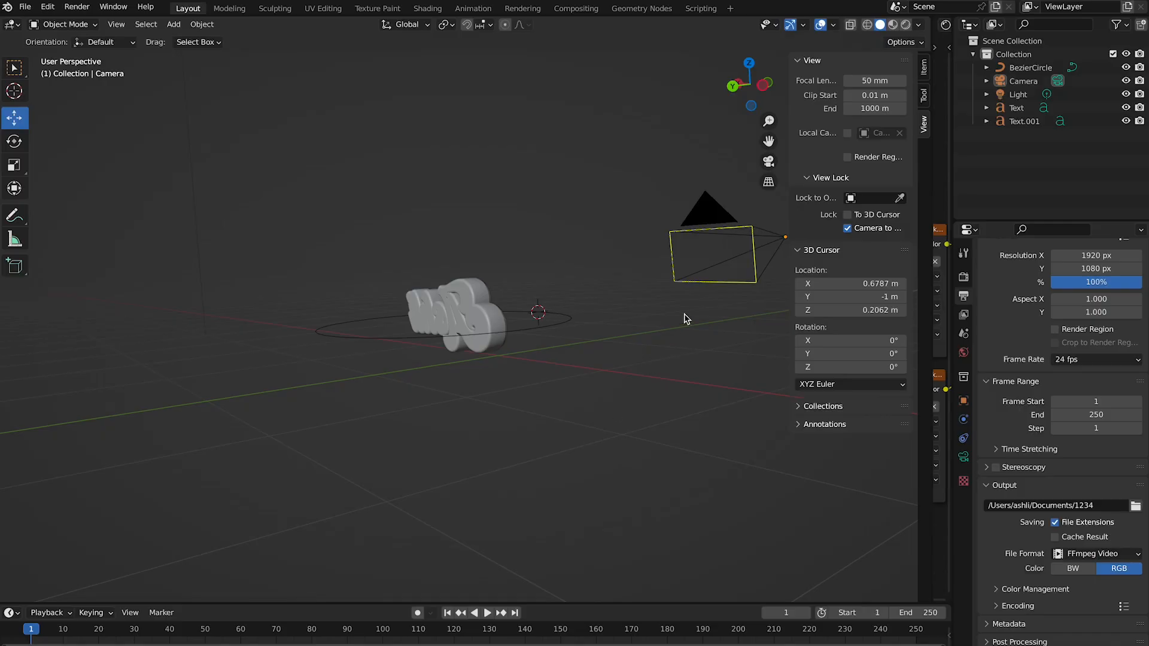
Parent the camera to the Bezier circle with the Follow Path option
click(713, 217)
shift+click(547, 328)
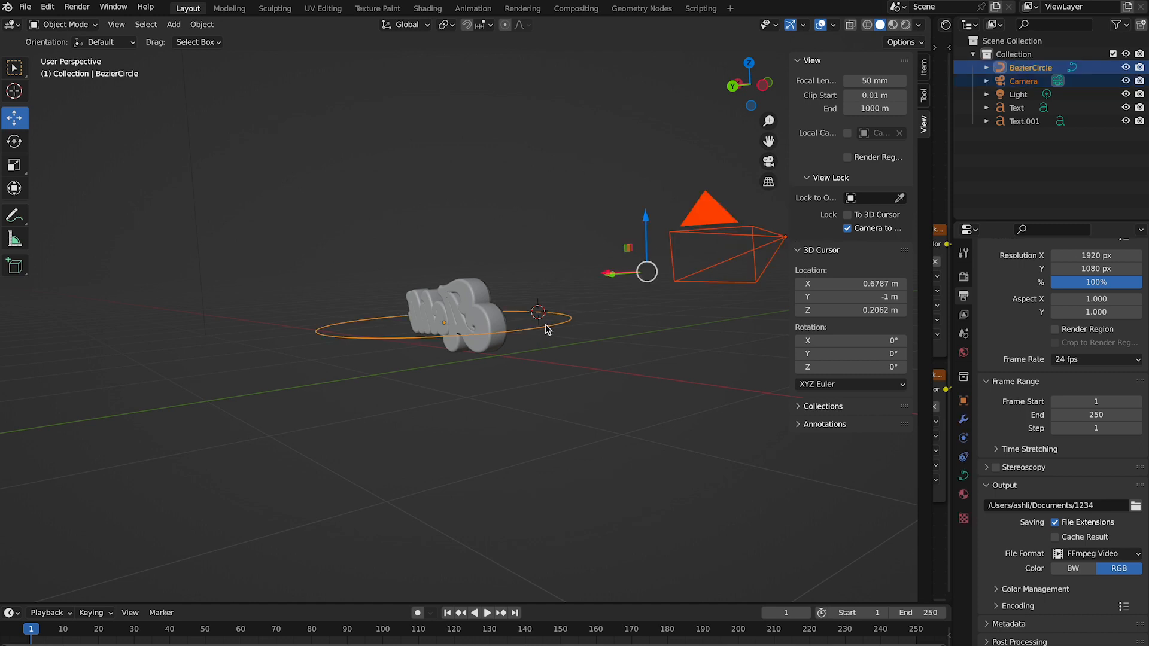
key(ctrl+p)
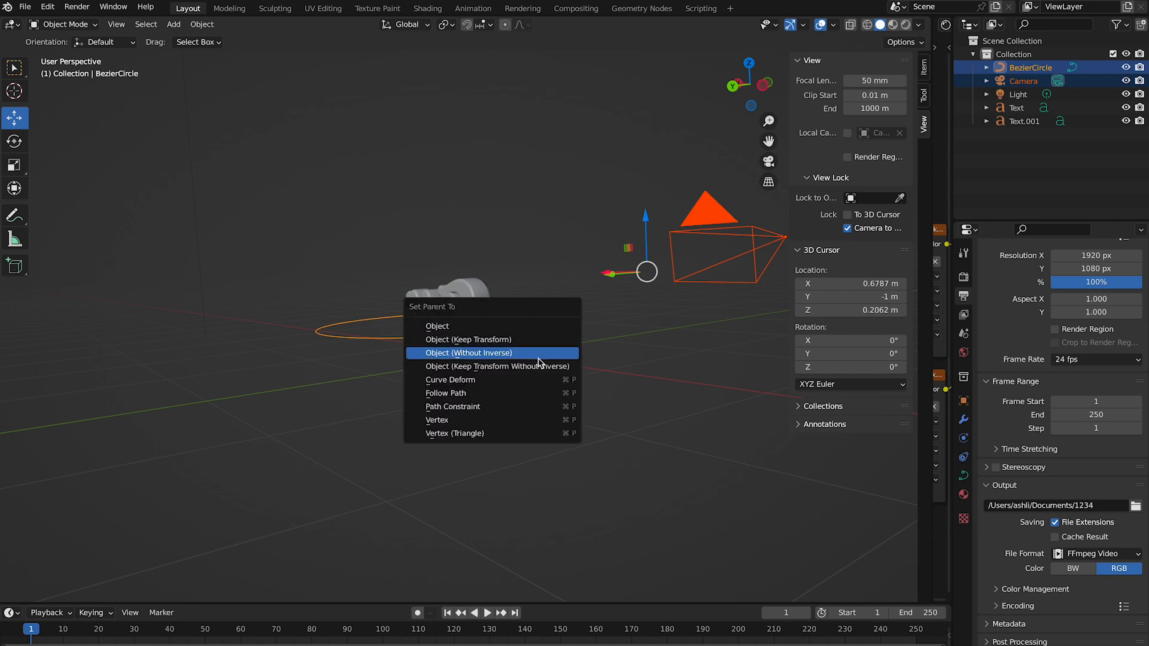
click(516, 395)
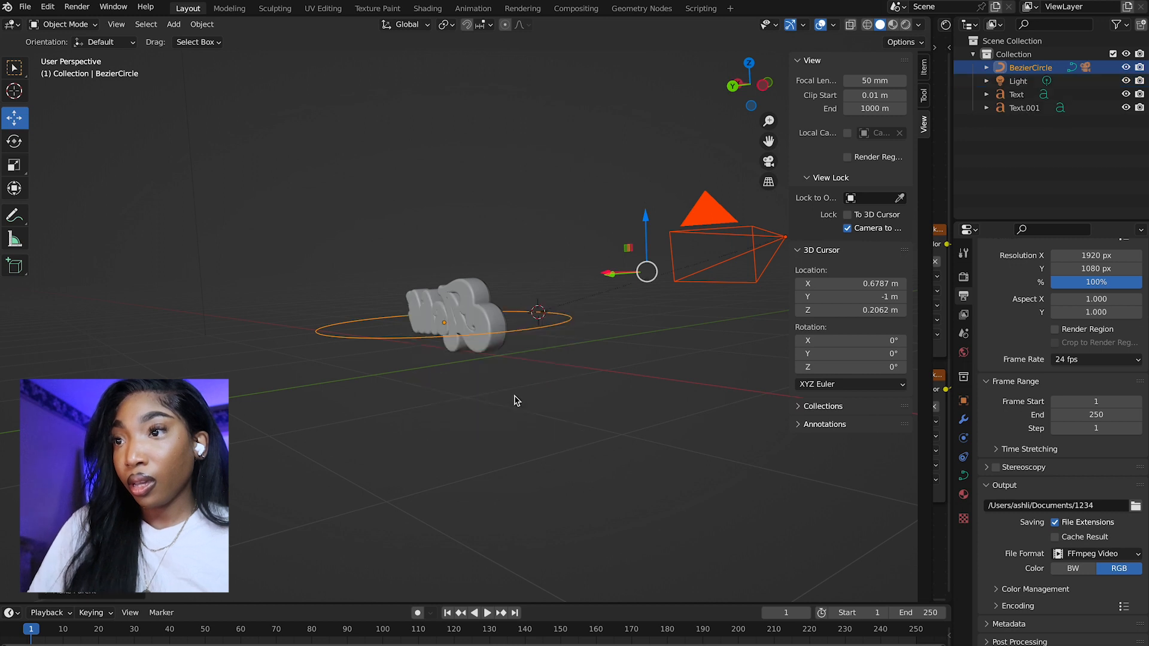
Play the animation and check the camera's orbit around the lettering, both from outside and through the camera
key(space)
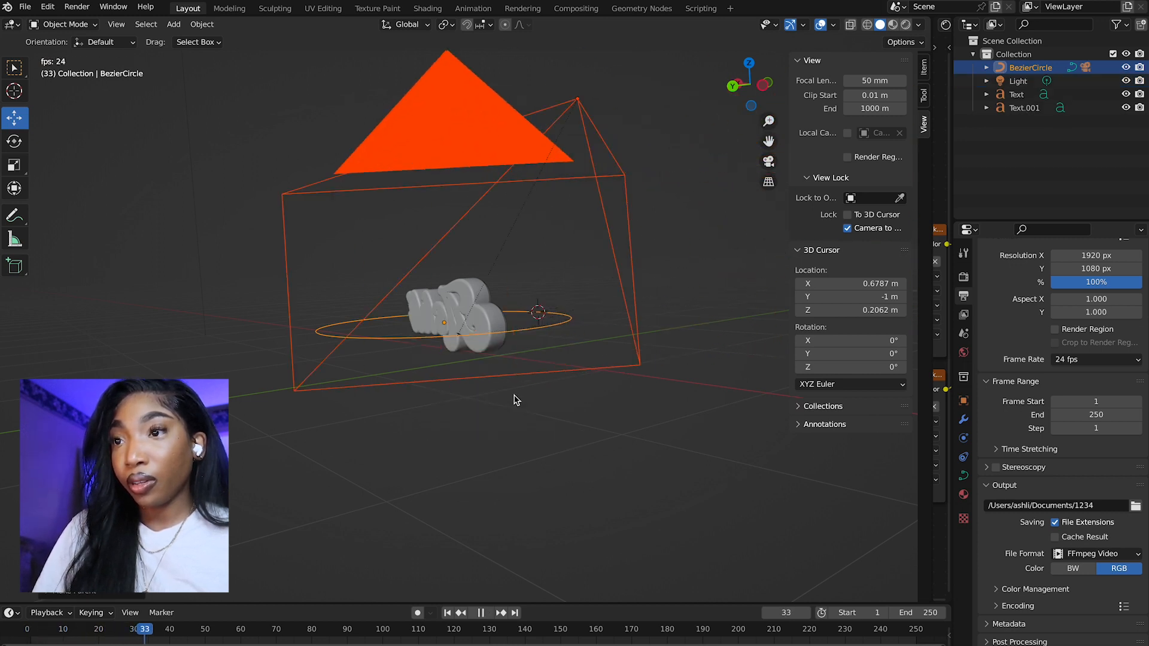
scroll(461, 424, down, 2)
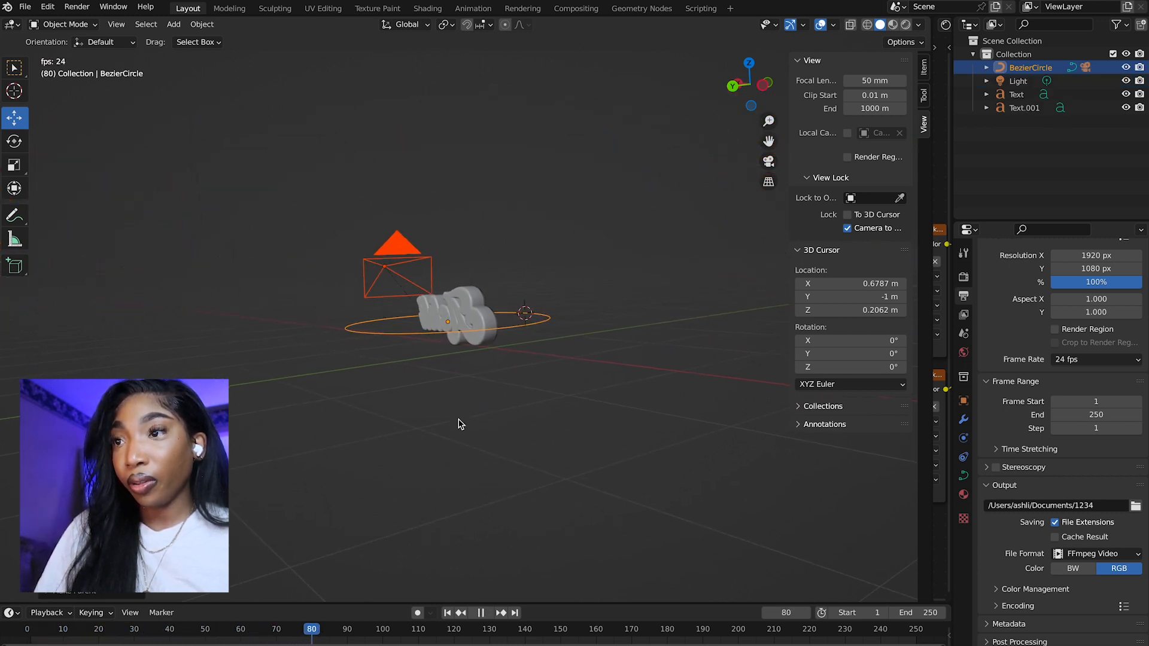
scroll(350, 453, right, 6)
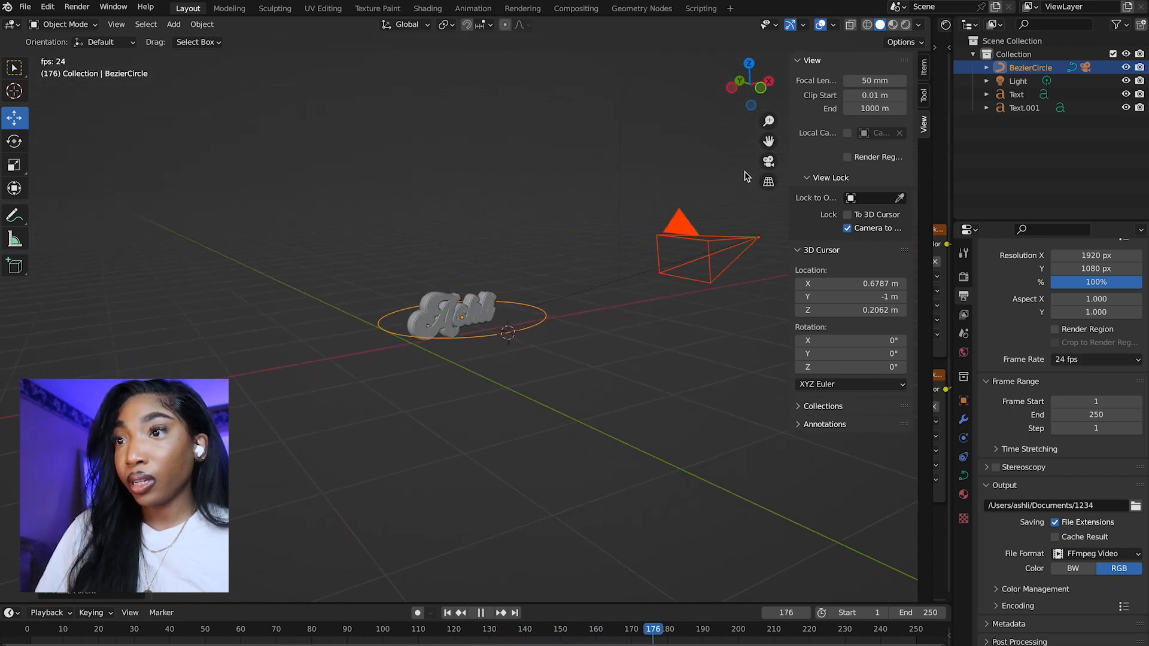
click(768, 161)
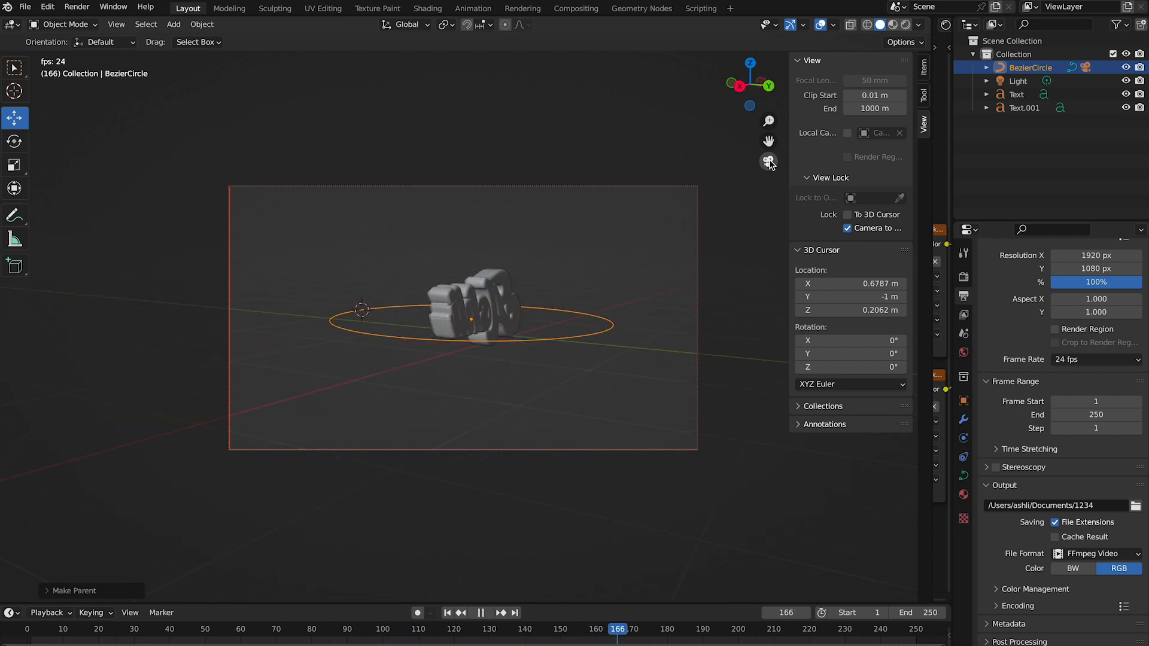
click(770, 161)
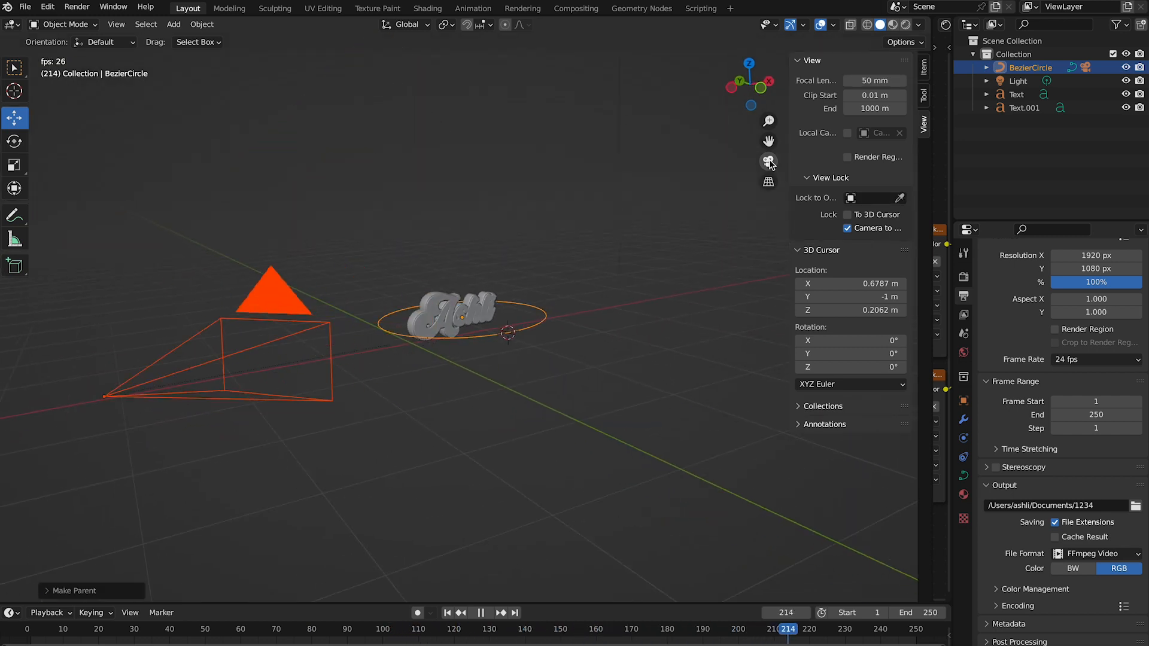
Switch the viewport to Rendered shading and watch the playing animation through the camera
click(904, 25)
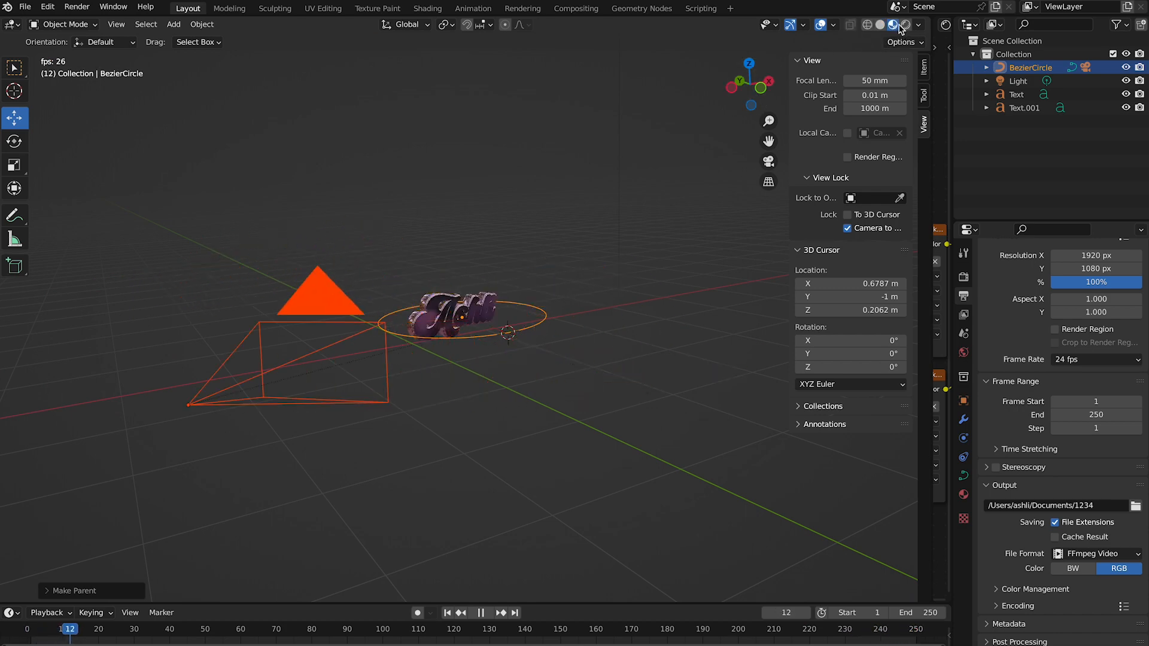
click(907, 25)
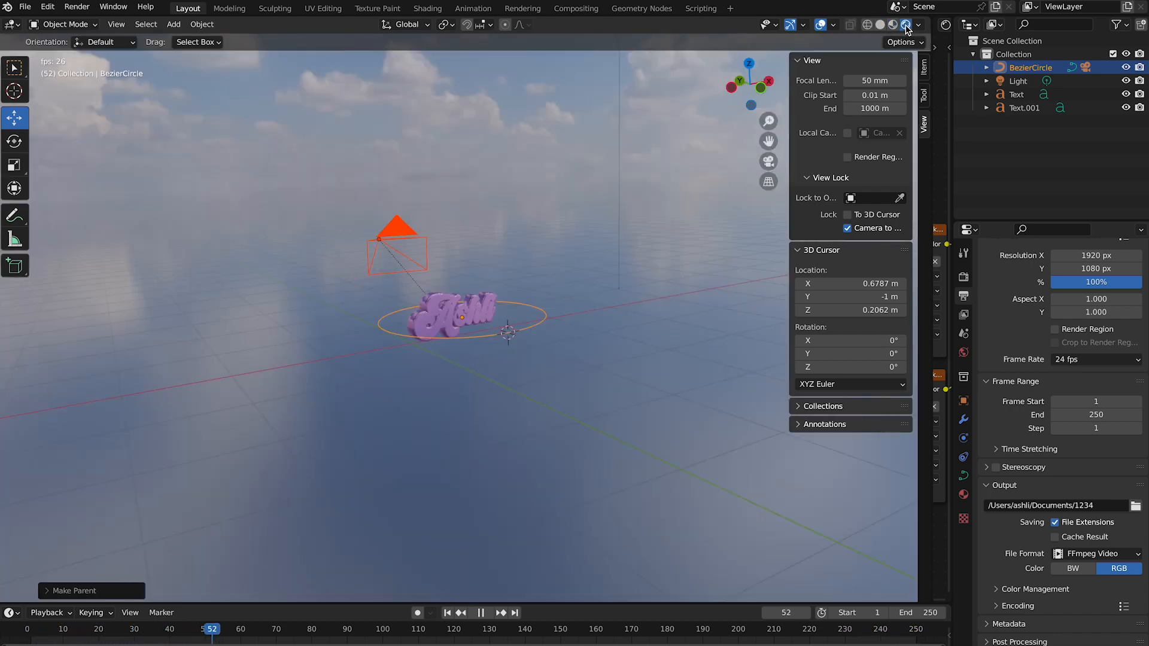
click(769, 162)
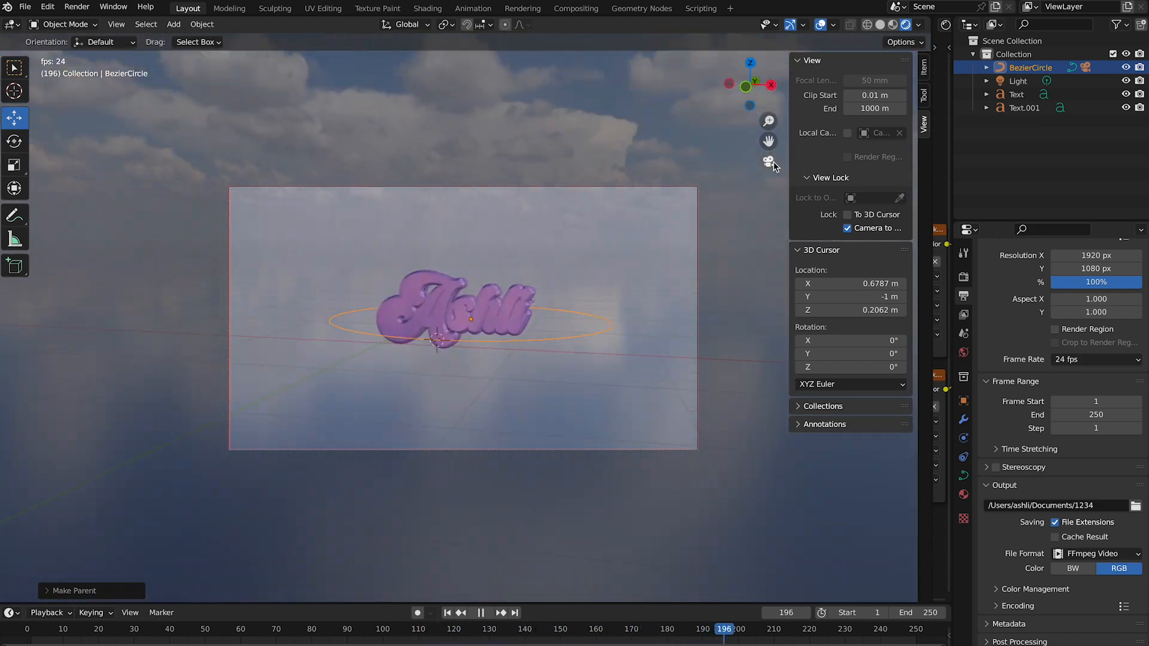
Stop playback, leave the camera view, and render the animation with a frame range of 0 to 200
key(Escape)
click(769, 162)
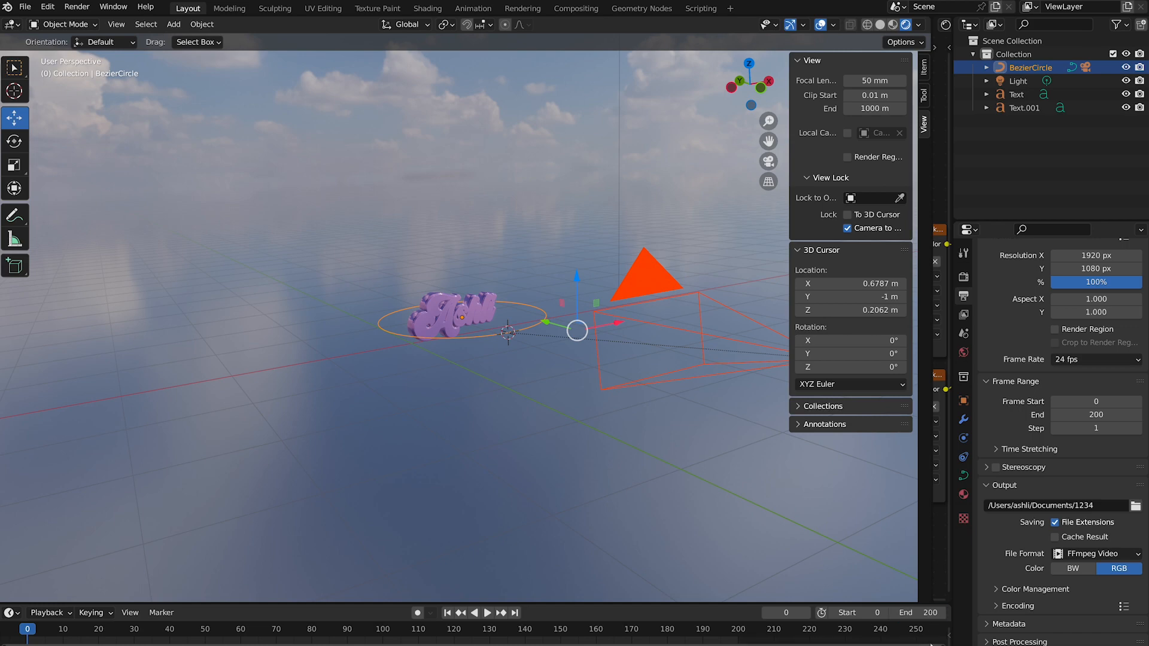
click(77, 7)
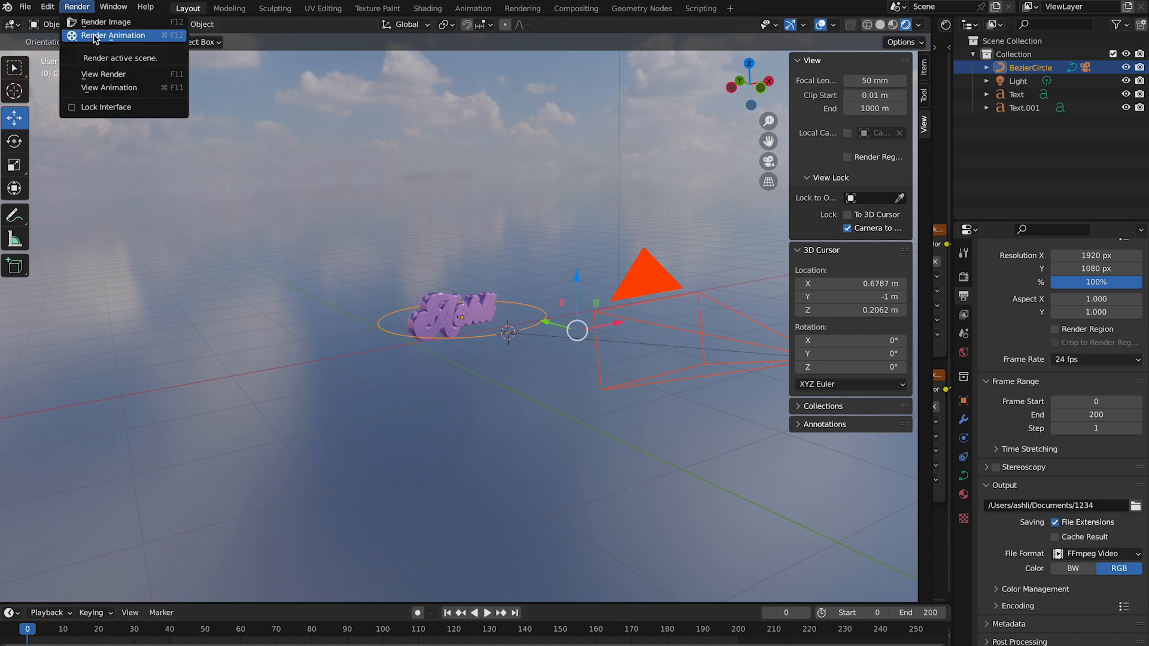
click(126, 36)
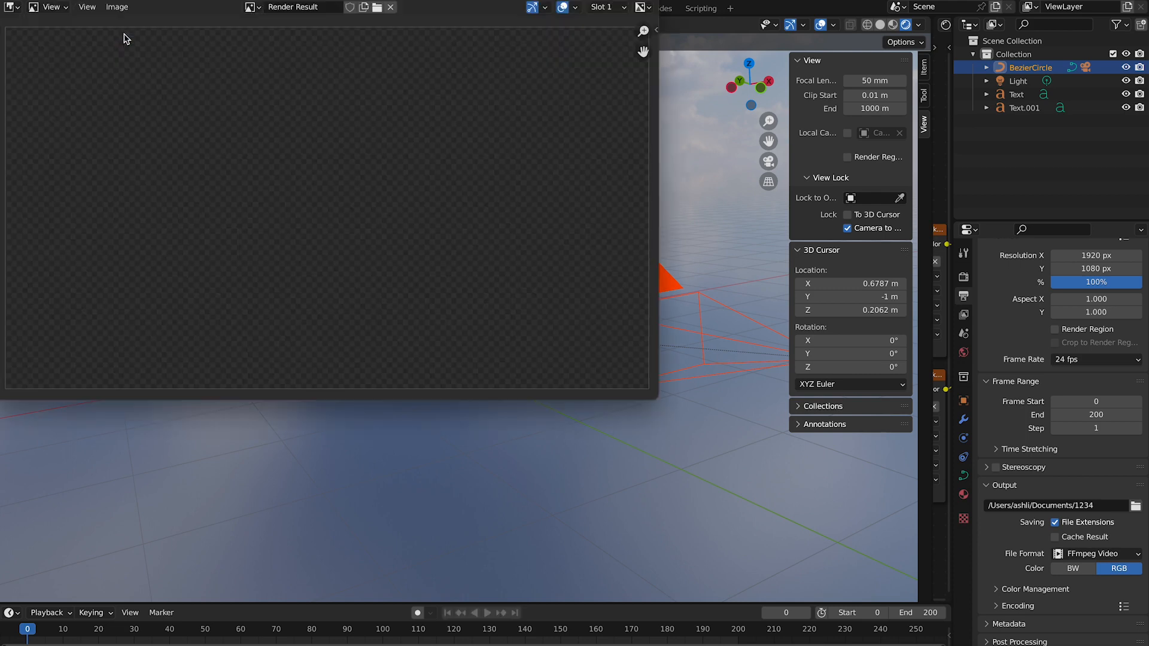